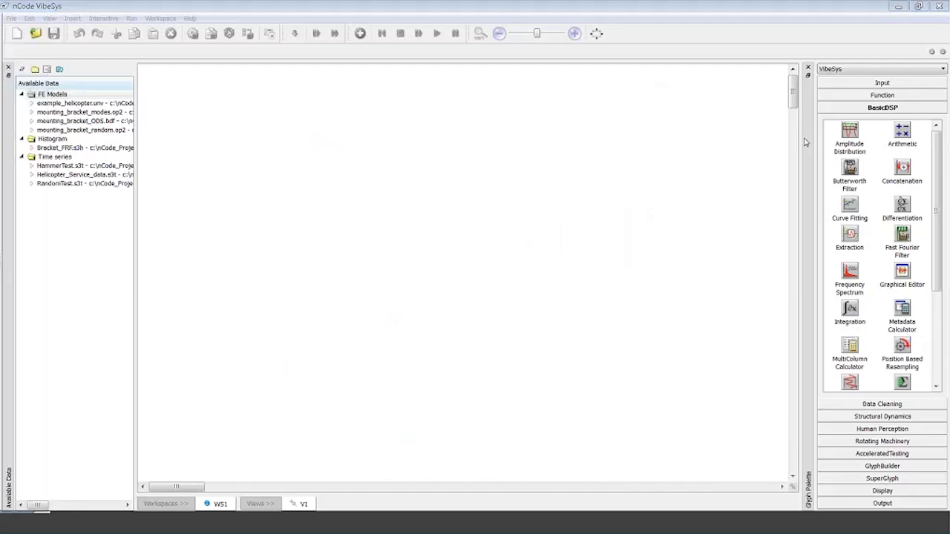
# Browse the Structural Dynamics glyphs, examining Frequency Response Analysis, Experimental Modal Analysis and the description of ODS Display
pyautogui.moveTo(803, 150)
pyautogui.mouseDown()
pyautogui.moveTo(775, 150)
pyautogui.moveTo(802, 150)
pyautogui.mouseUp()
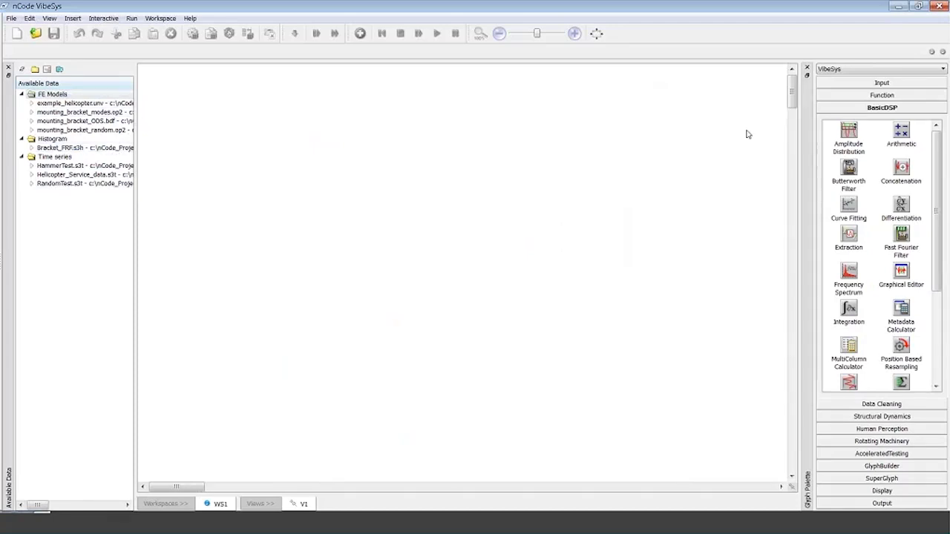
pyautogui.moveTo(799, 294); pyautogui.dragTo(744, 299)
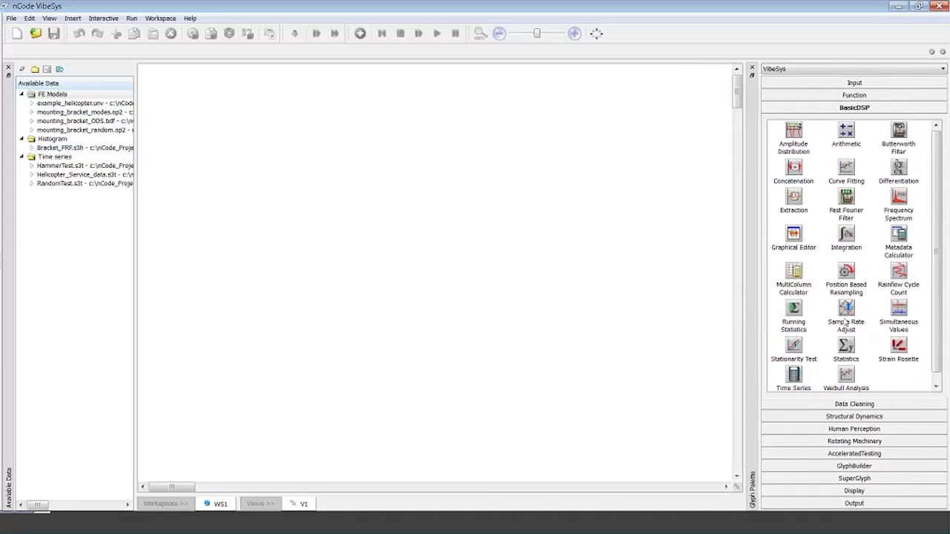
pyautogui.click(856, 418)
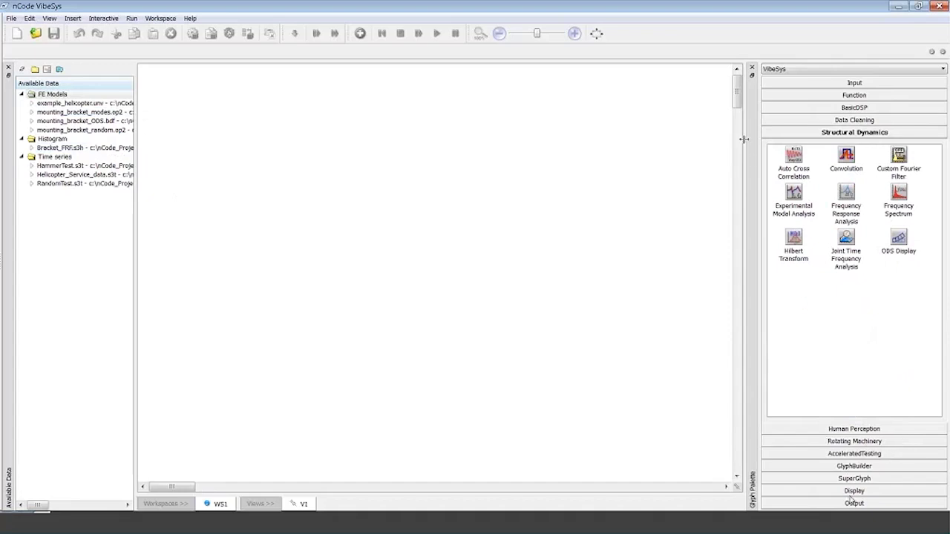
pyautogui.moveTo(744, 138); pyautogui.dragTo(800, 138)
pyautogui.click(843, 234)
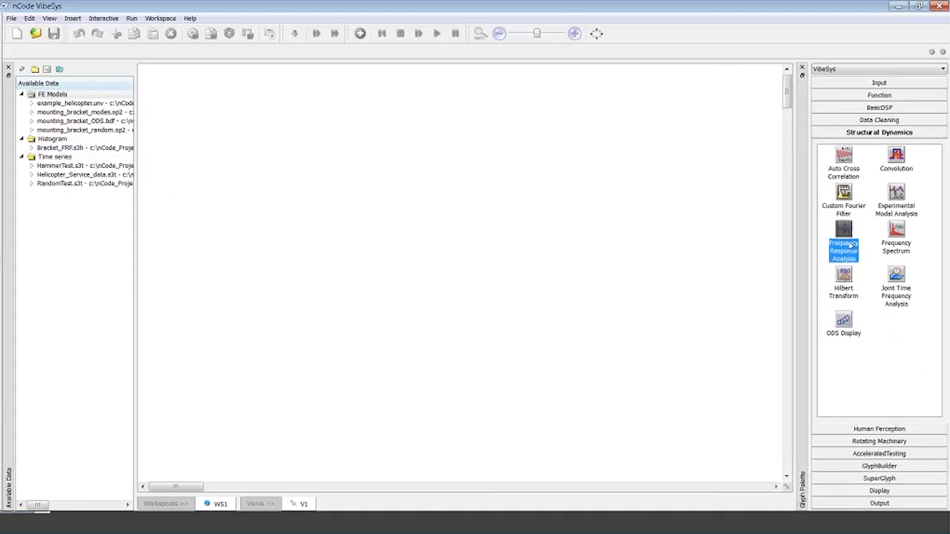
pyautogui.click(896, 200)
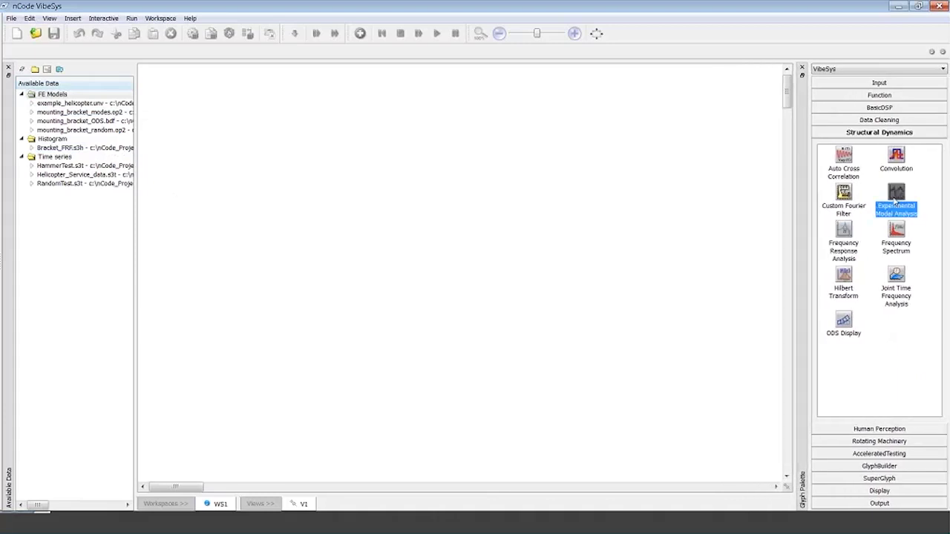
pyautogui.click(850, 325)
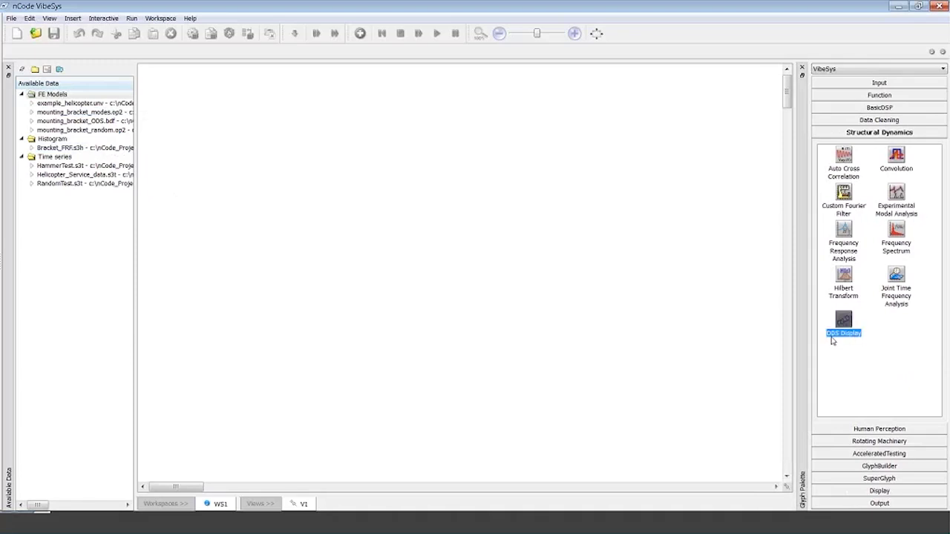
pyautogui.moveTo(832, 341)
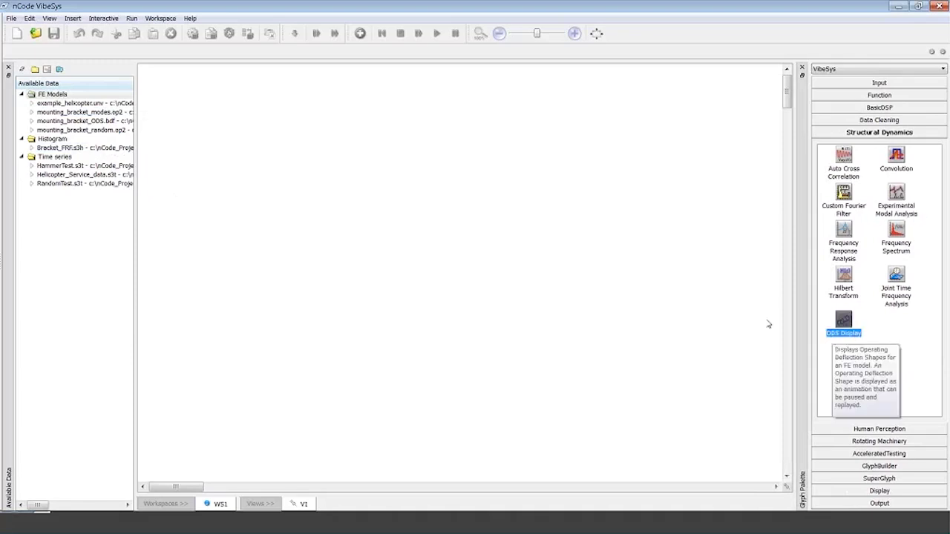
# Open the ModalAnalysis-Demo process and turn on the data display of the Excitation and Responses input glyphs
pyautogui.click(35, 34)
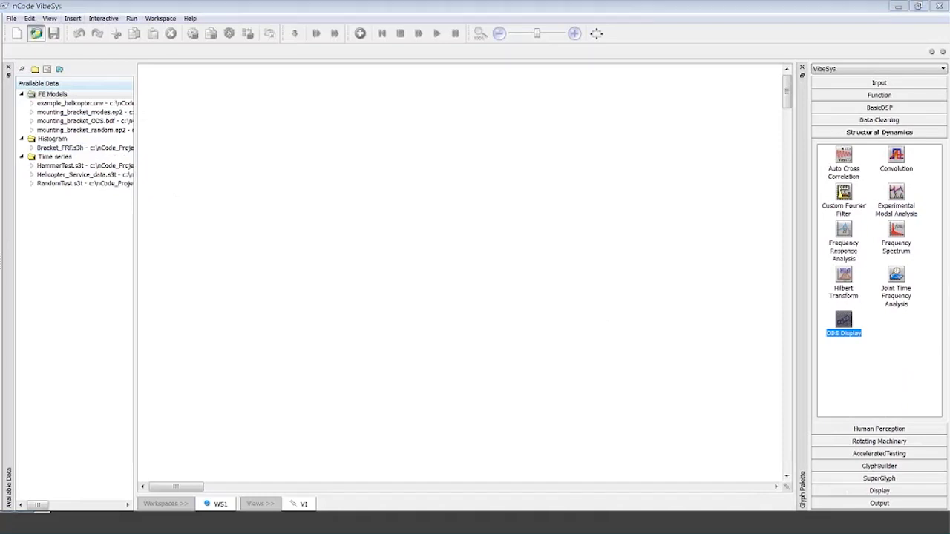
pyautogui.doubleClick(148, 97)
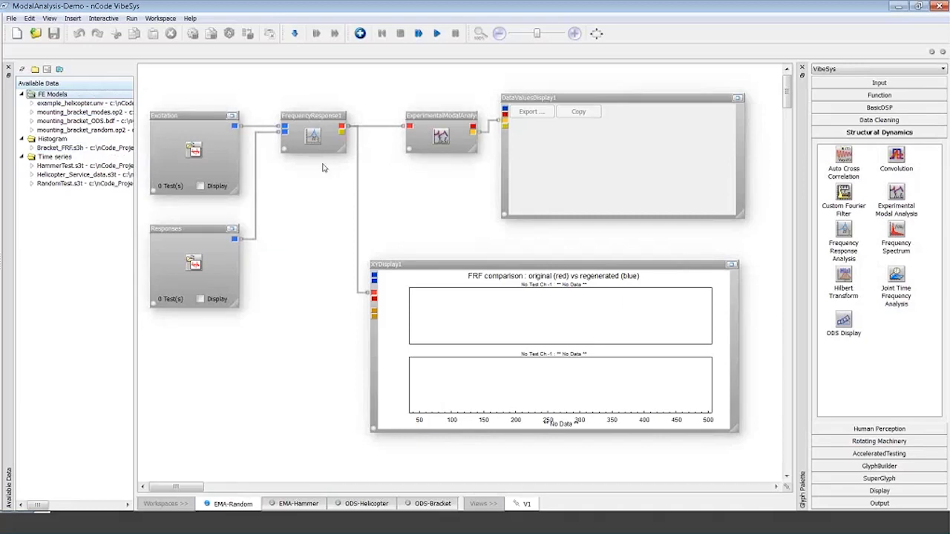
pyautogui.click(198, 185)
pyautogui.click(200, 186)
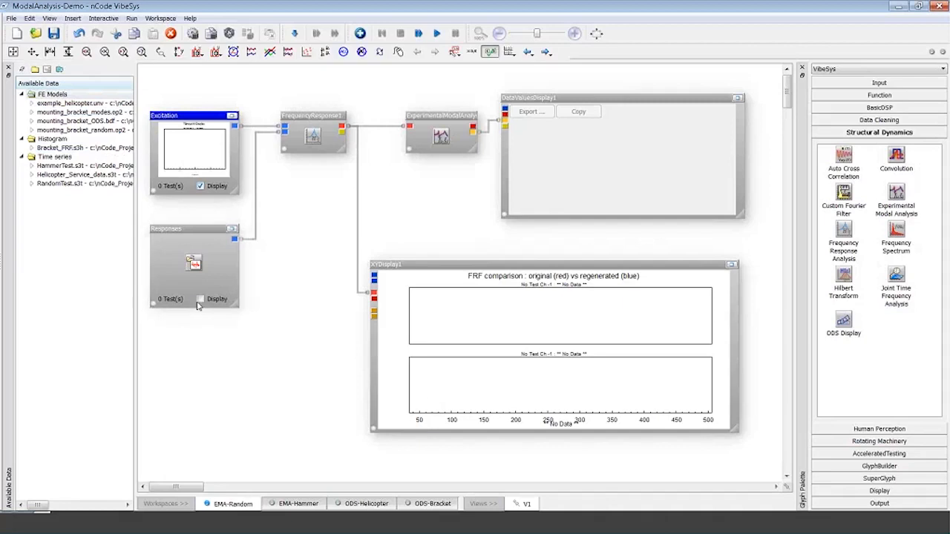
pyautogui.click(200, 300)
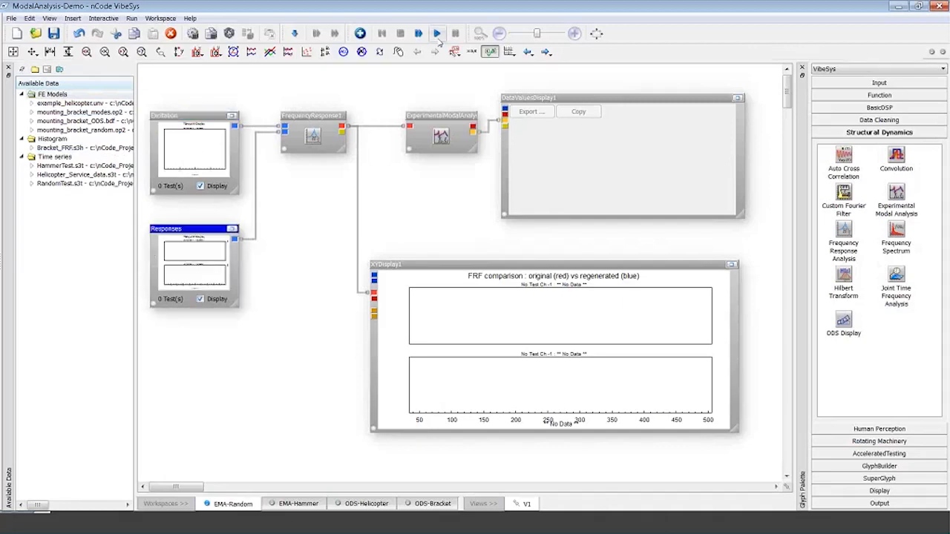
pyautogui.click(437, 38)
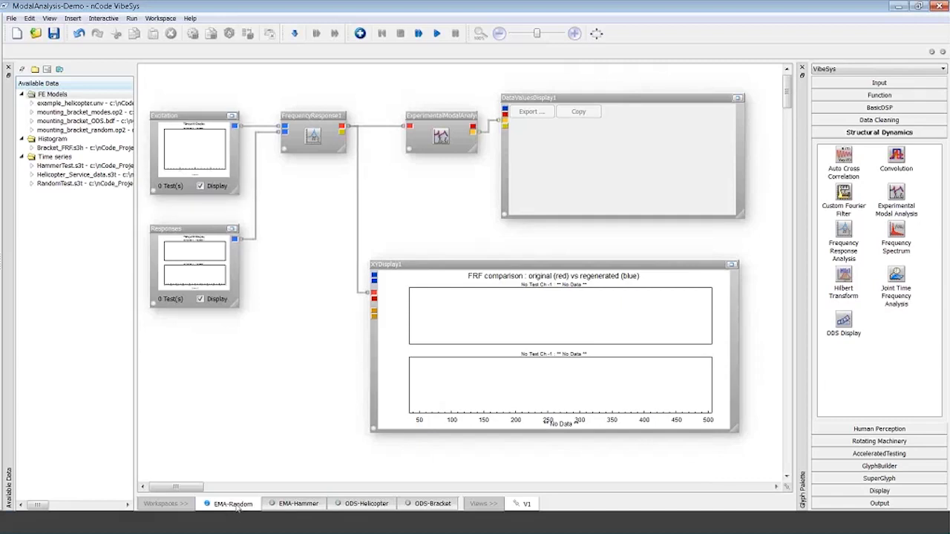
# View the RandomTest.s3t channels as time series plots, zoom into a section of about one second, and close the viewer
pyautogui.click(33, 183)
pyautogui.click(41, 184)
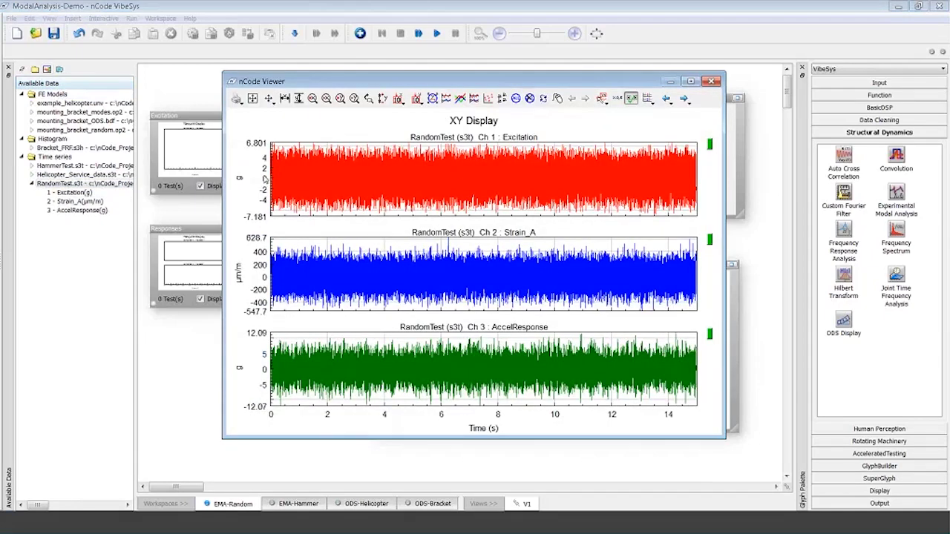
pyautogui.moveTo(400, 181)
pyautogui.moveTo(563, 174); pyautogui.dragTo(363, 173)
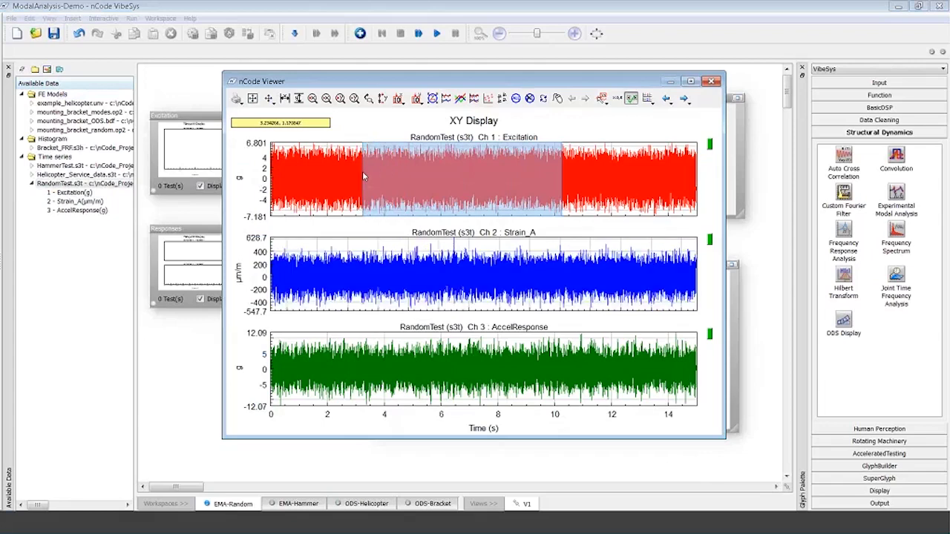
pyautogui.moveTo(420, 170); pyautogui.dragTo(558, 165)
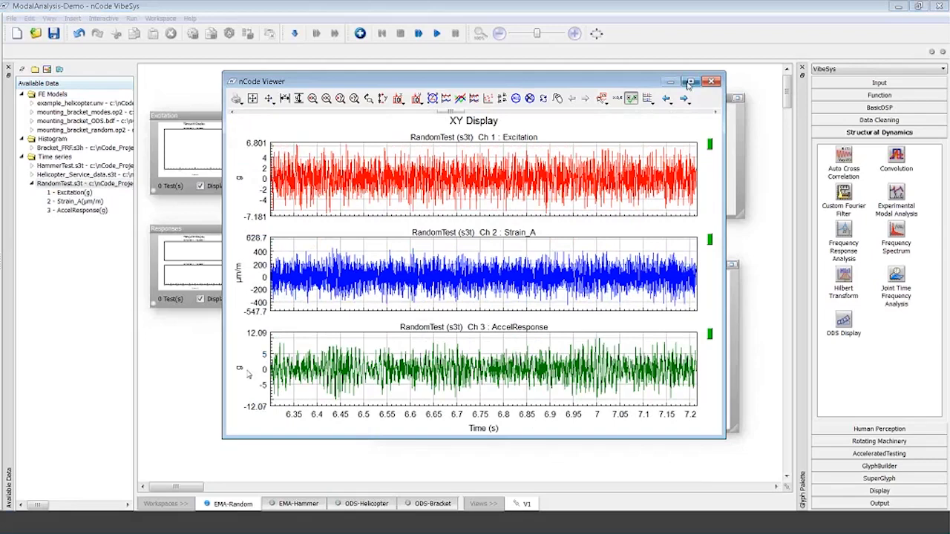
pyautogui.click(713, 82)
# Assign RandomTest's Excitation channel to the Excitation glyph and its Strain_A and AccelResponse channels to the Responses glyph
pyautogui.moveTo(69, 192); pyautogui.dragTo(196, 147)
pyautogui.click(74, 201)
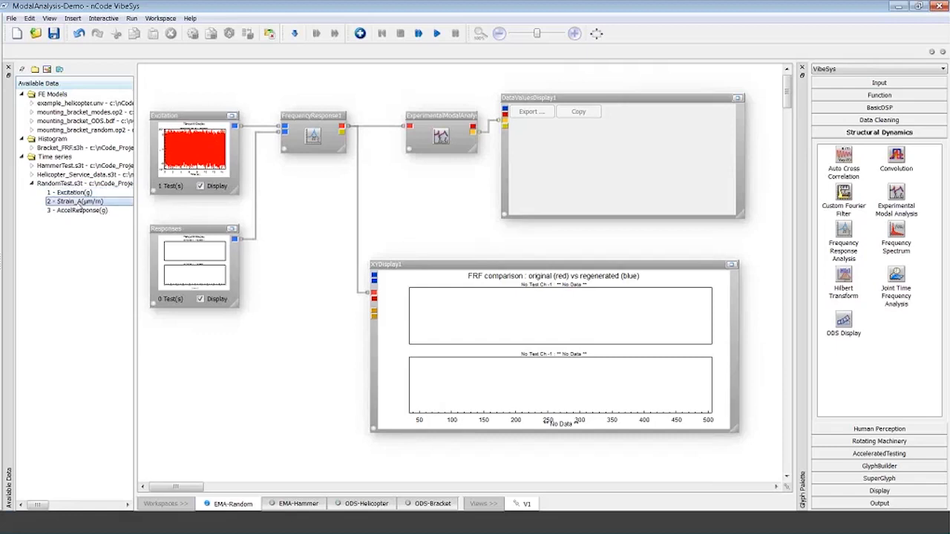
pyautogui.keyDown('shift'); pyautogui.click(78, 211); pyautogui.keyUp('shift')
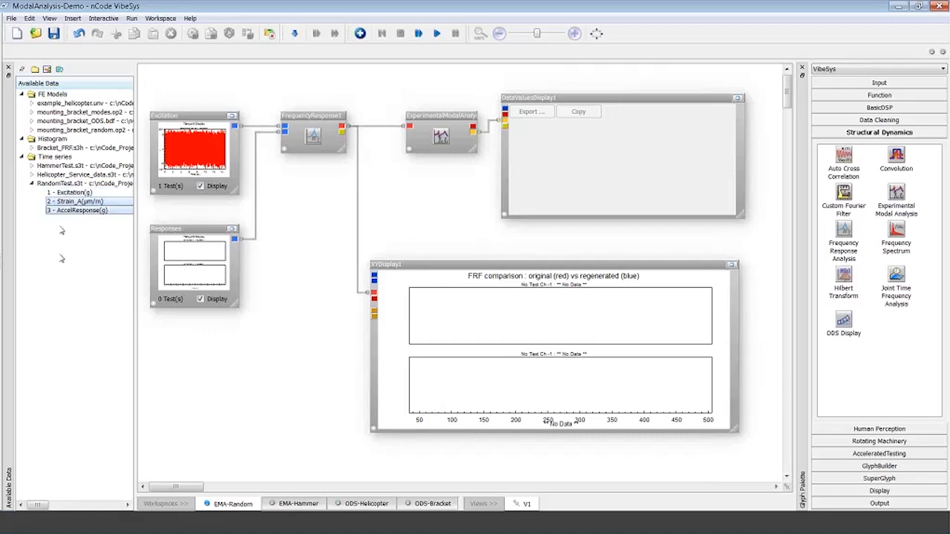
pyautogui.moveTo(68, 202); pyautogui.dragTo(190, 269)
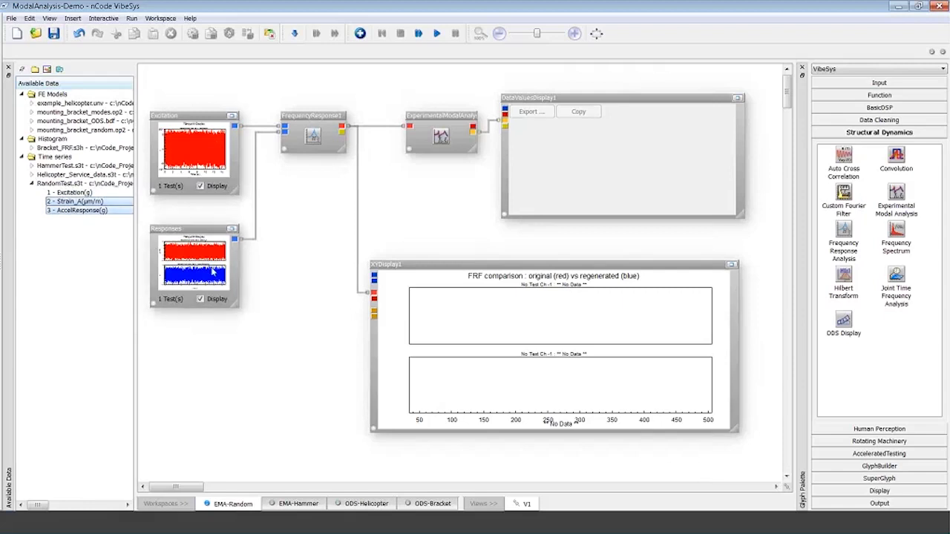
pyautogui.click(191, 239)
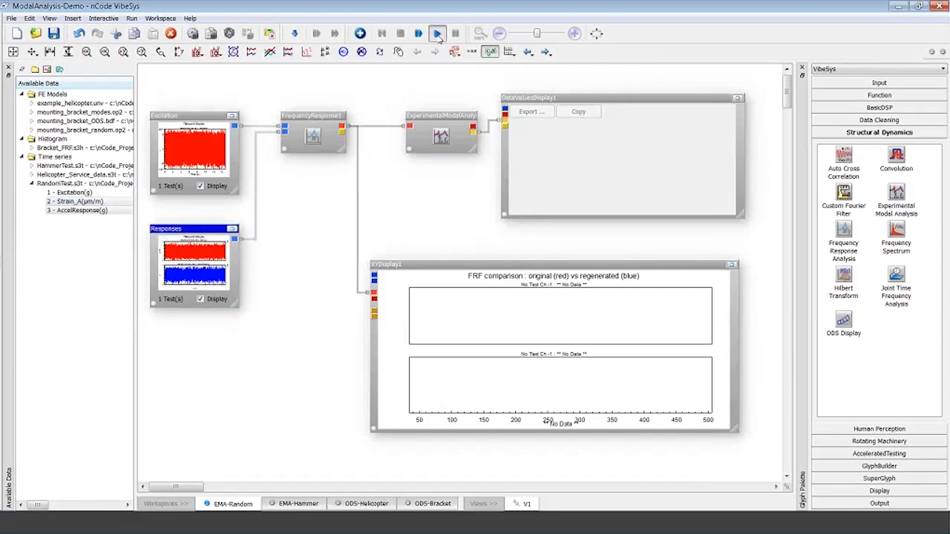
# Run the EMA-Random analysis, and reposition and enlarge the FRF comparison plot beneath the results table
pyautogui.click(438, 33)
pyautogui.click(313, 117)
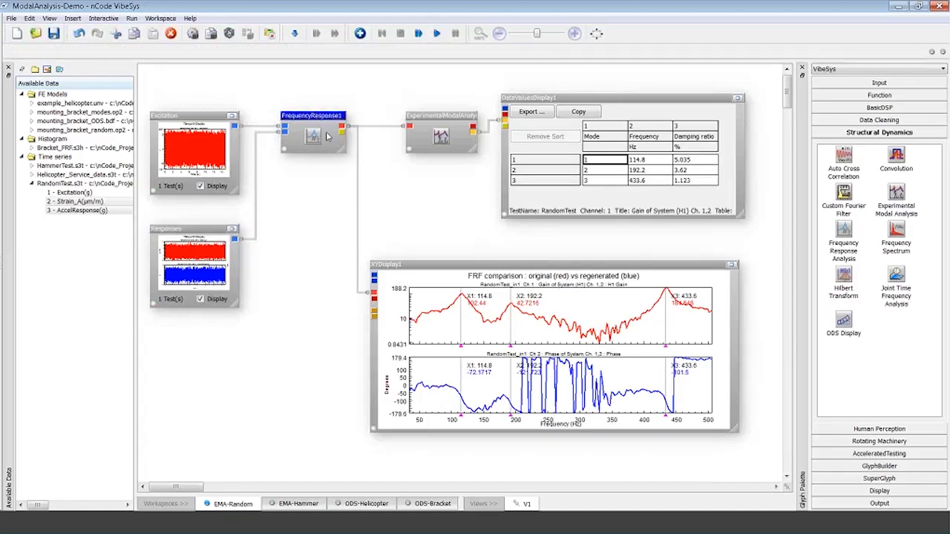
pyautogui.click(461, 268)
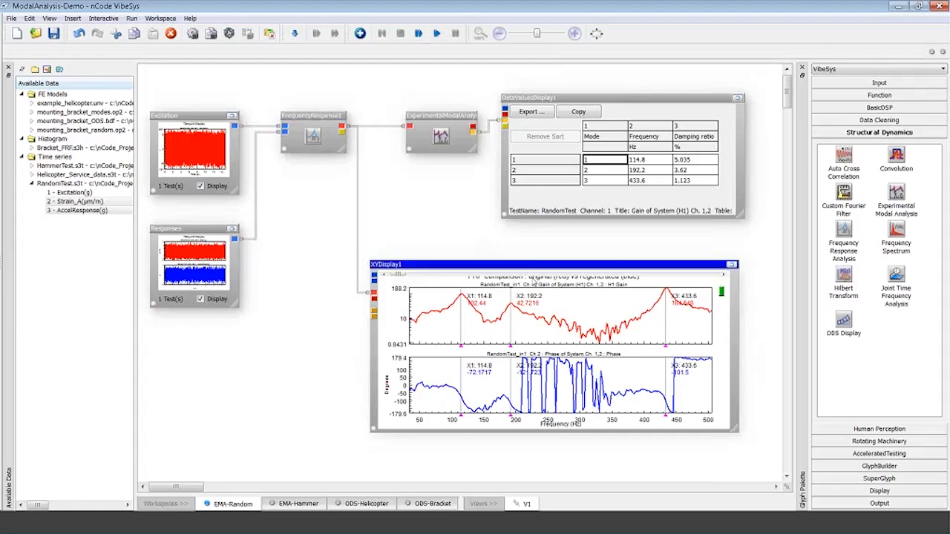
pyautogui.moveTo(461, 268); pyautogui.dragTo(395, 261)
pyautogui.moveTo(673, 426); pyautogui.dragTo(733, 462)
pyautogui.moveTo(555, 257); pyautogui.dragTo(555, 239)
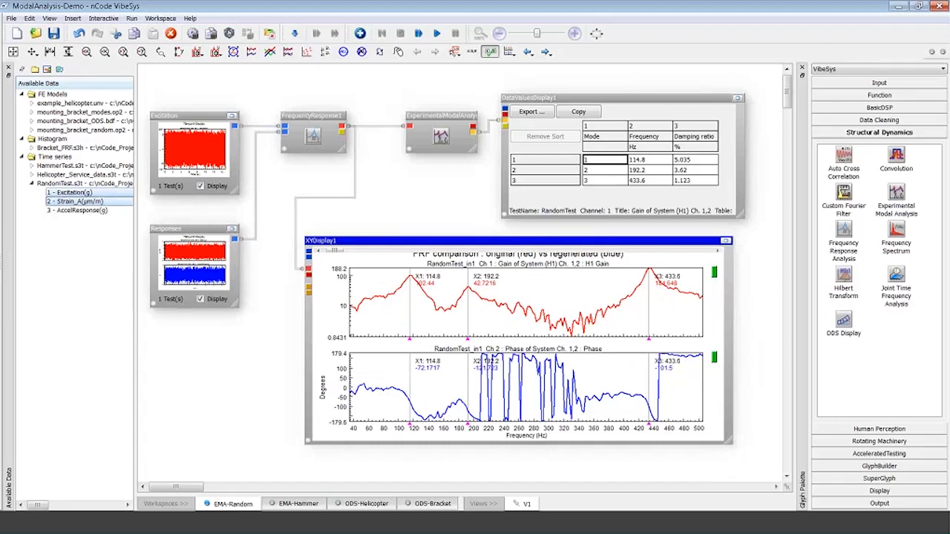
# Compare the channel 1,2 and channel 1,3 frequency responses in the FRF comparison plot, rescaling the Y axes to fit channel 1,3
pyautogui.click(546, 52)
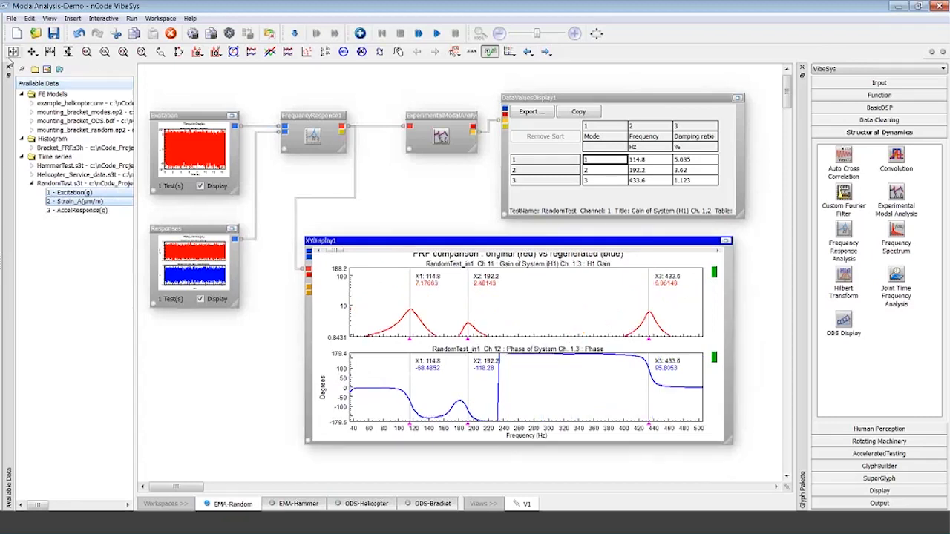
pyautogui.click(50, 51)
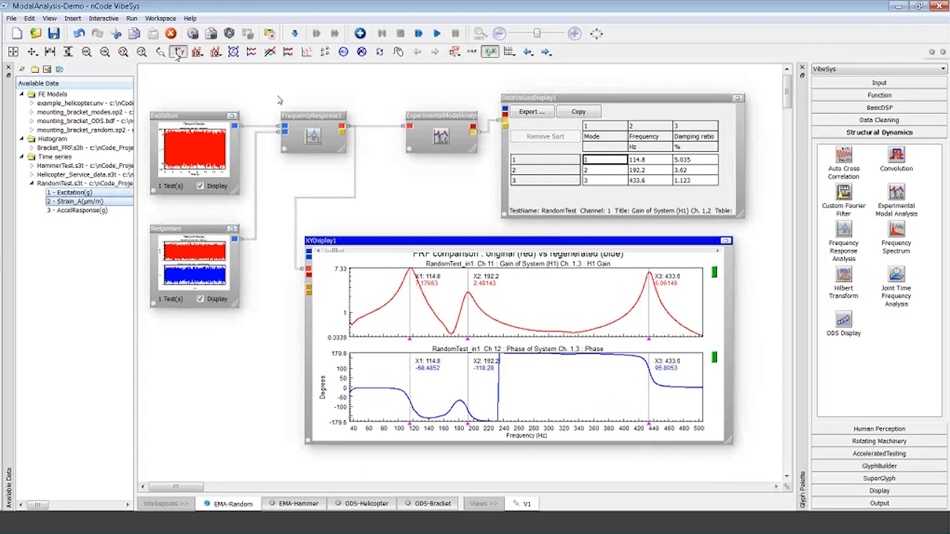
pyautogui.click(78, 211)
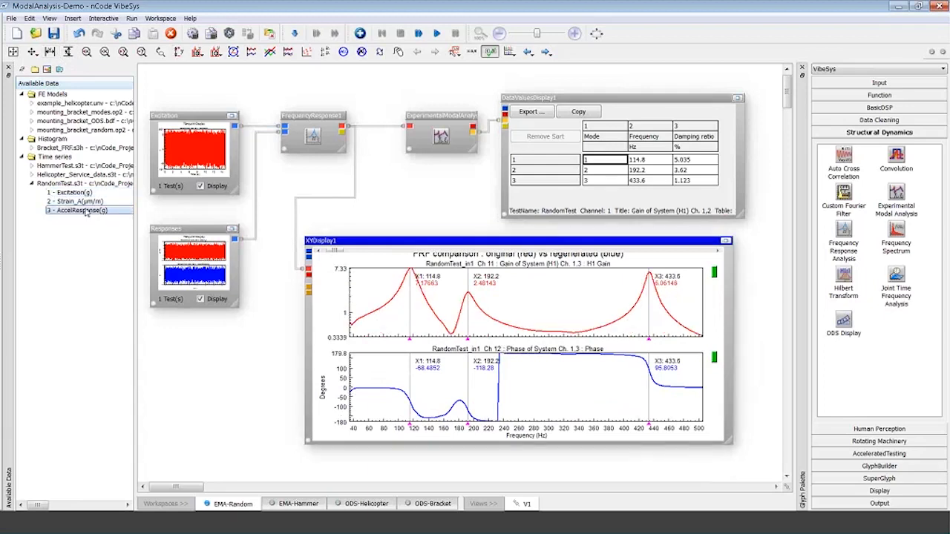
pyautogui.keyDown('shift'); pyautogui.click(81, 193); pyautogui.keyUp('shift')
pyautogui.moveTo(78, 209); pyautogui.dragTo(319, 262)
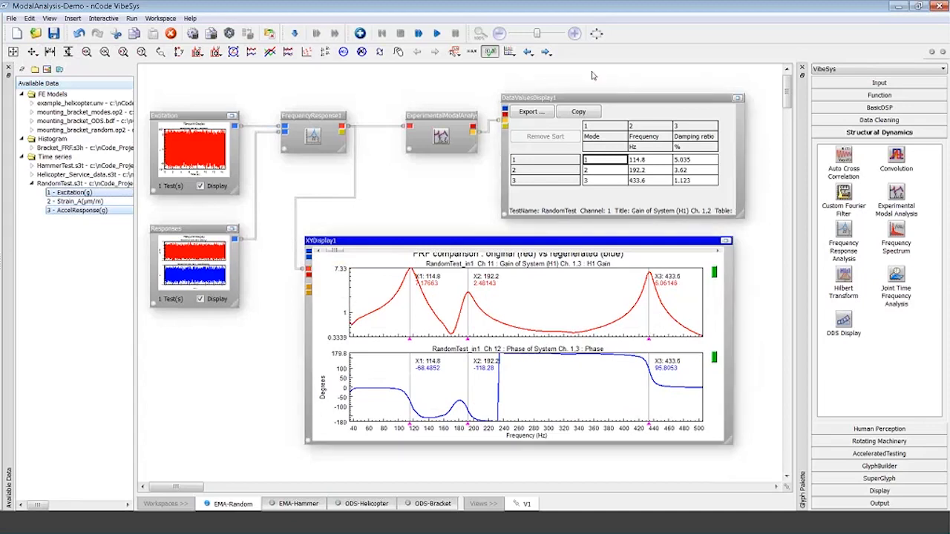
pyautogui.click(178, 51)
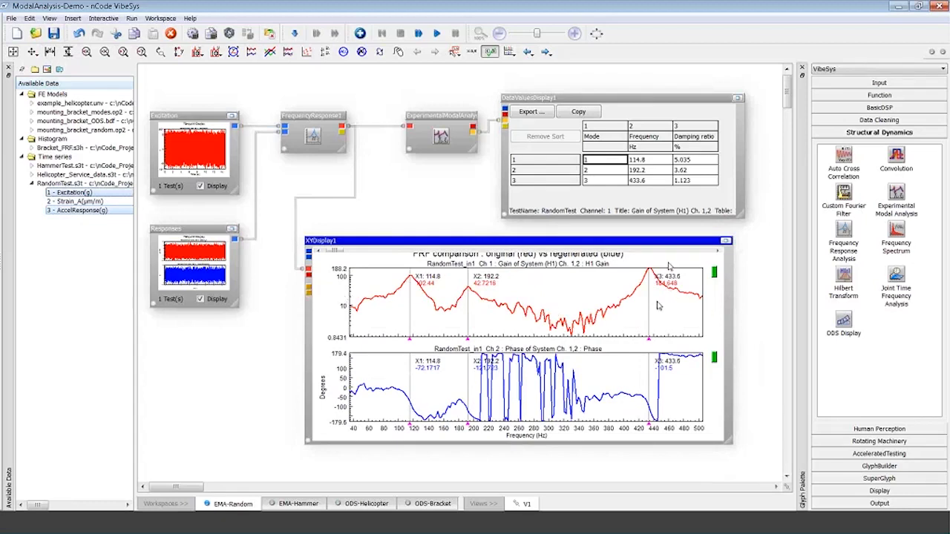
pyautogui.click(547, 54)
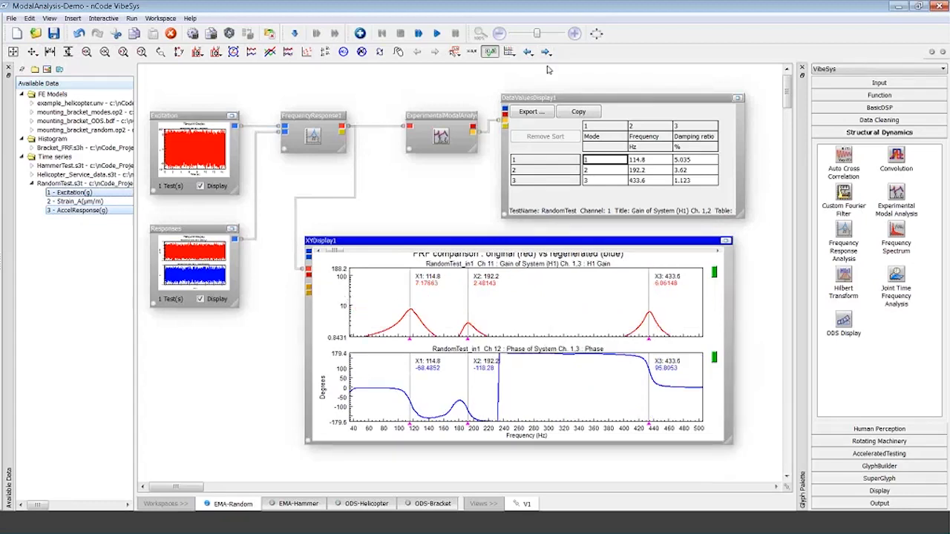
pyautogui.click(180, 53)
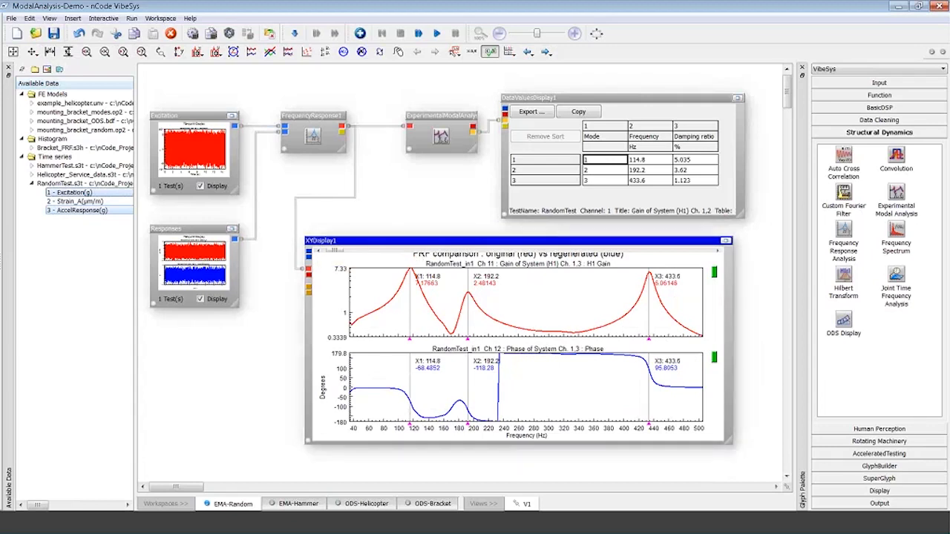
# Open the ExperimentalModalAnalysis properties and compare the start and end frequencies with the FRF plot's frequency range
pyautogui.click(450, 148)
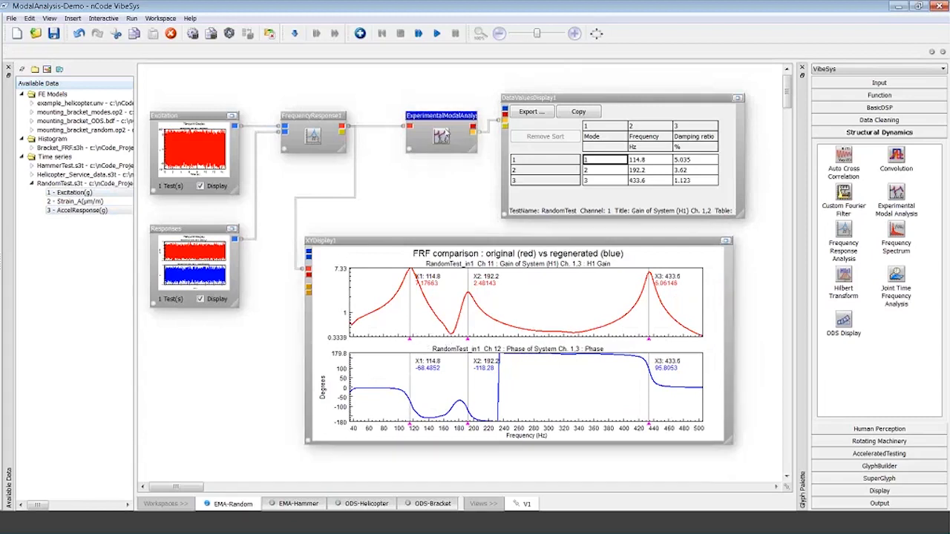
pyautogui.doubleClick(443, 134)
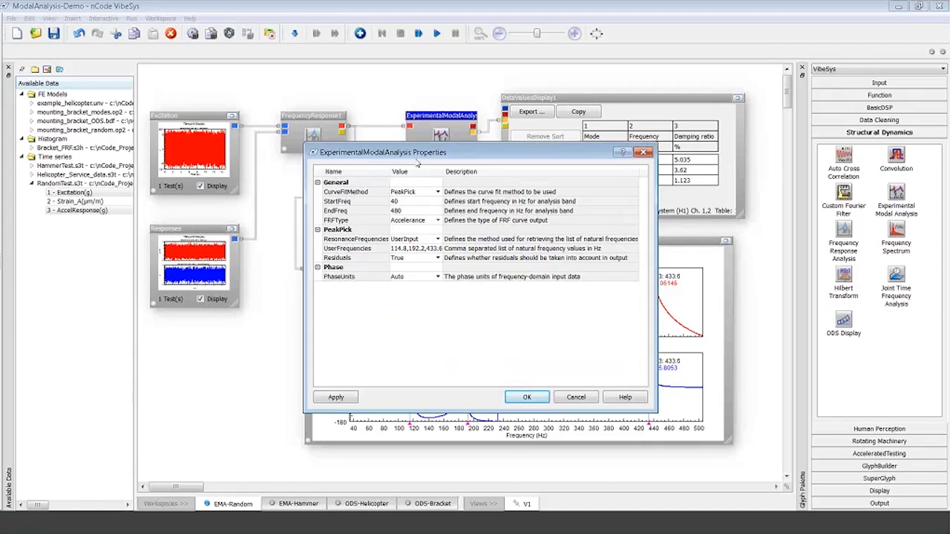
pyautogui.moveTo(418, 162); pyautogui.dragTo(445, 163)
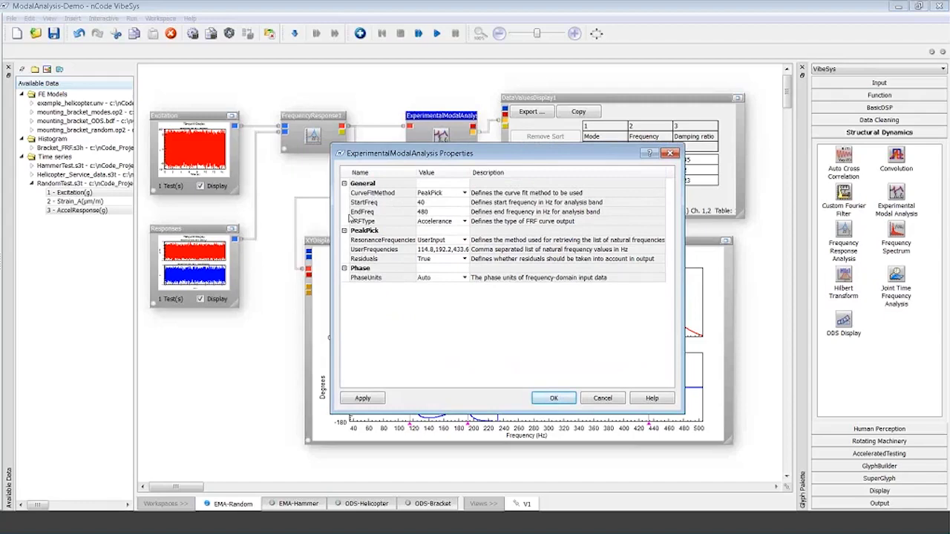
pyautogui.click(438, 202)
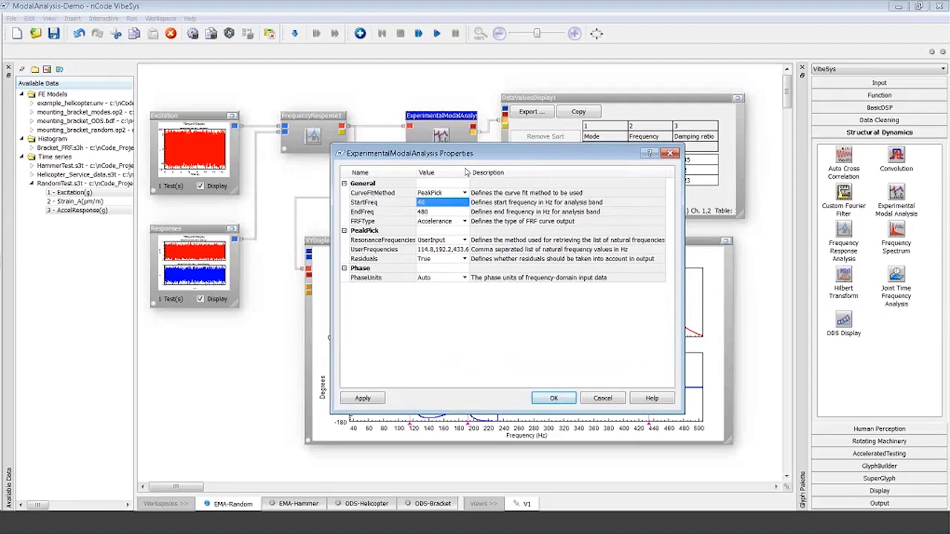
pyautogui.moveTo(453, 153); pyautogui.dragTo(662, 56)
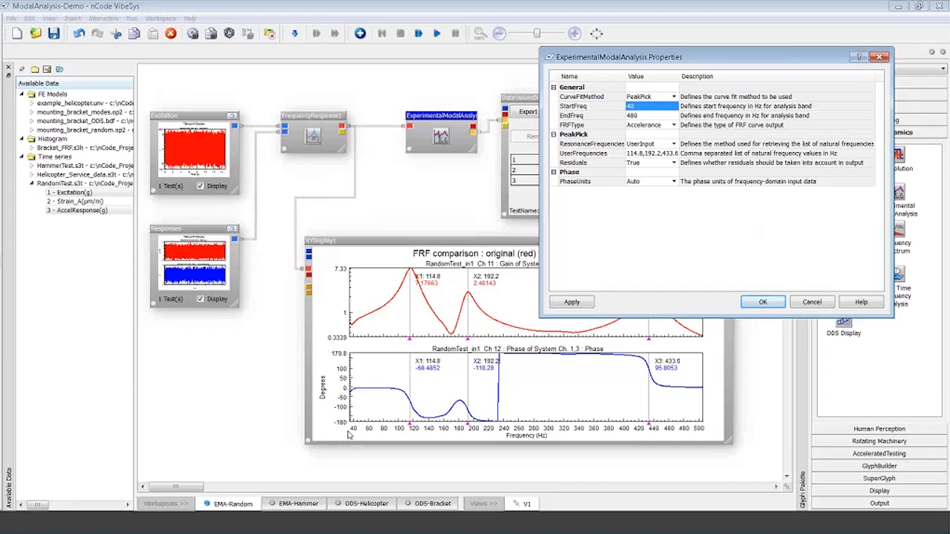
pyautogui.press('Tab')
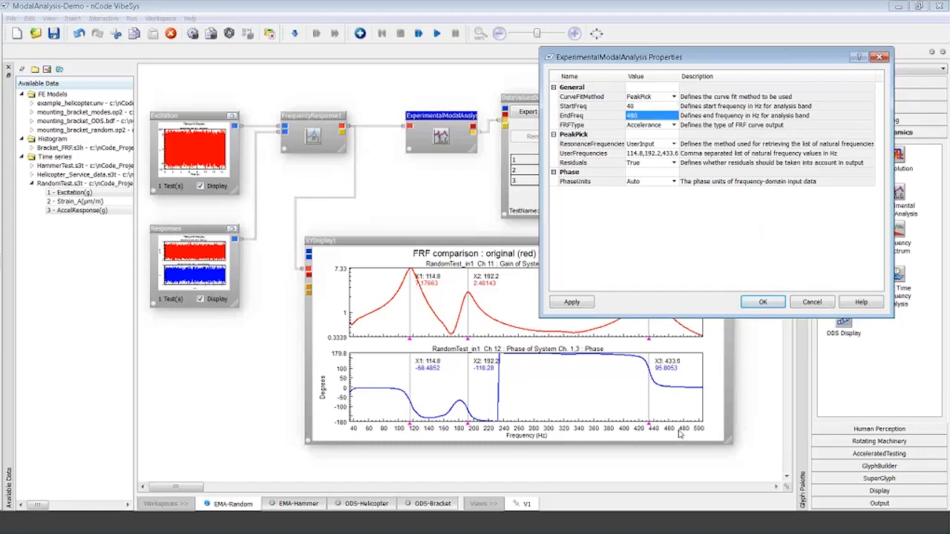
pyautogui.moveTo(784, 49); pyautogui.dragTo(900, 38)
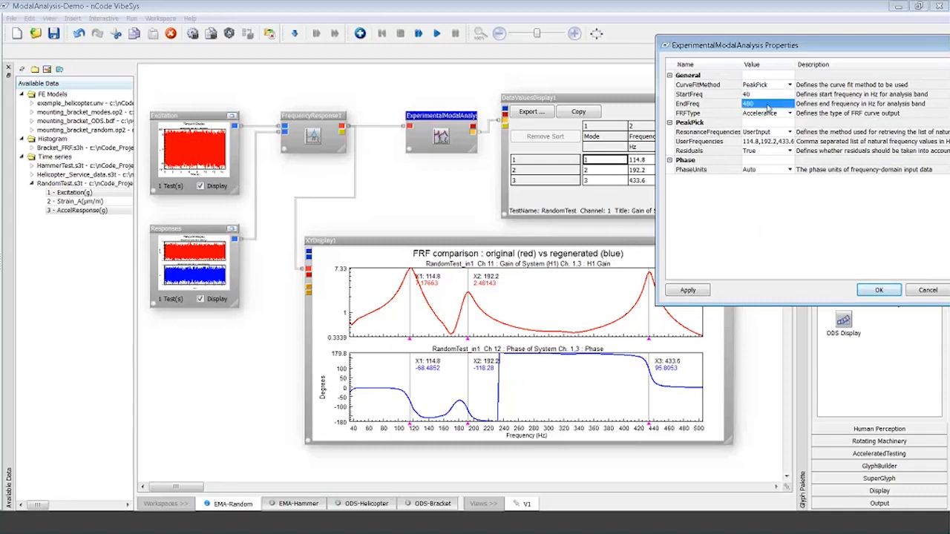
# Review the FRF type and the user-supplied natural frequencies of the ExperimentalModalAnalysis glyph, and close its properties
pyautogui.click(698, 116)
pyautogui.click(763, 113)
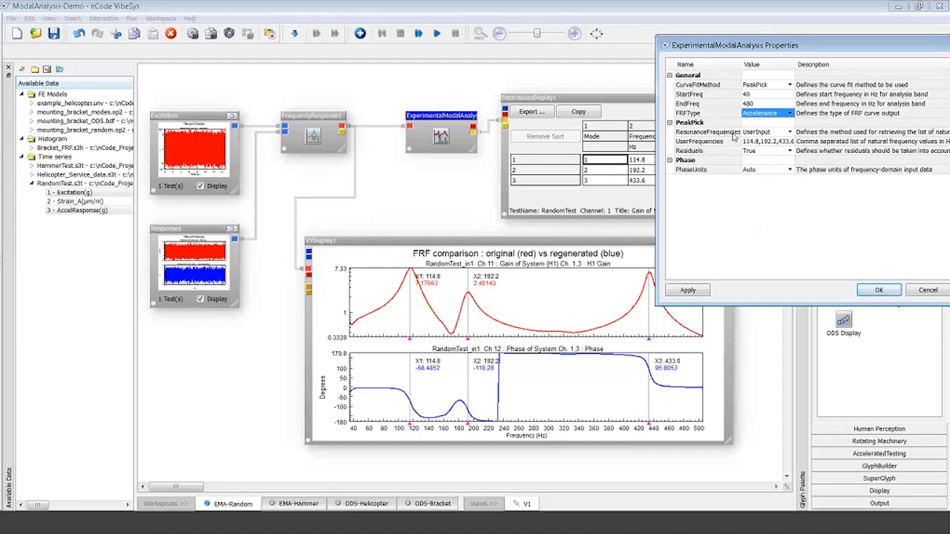
pyautogui.click(688, 142)
pyautogui.click(761, 142)
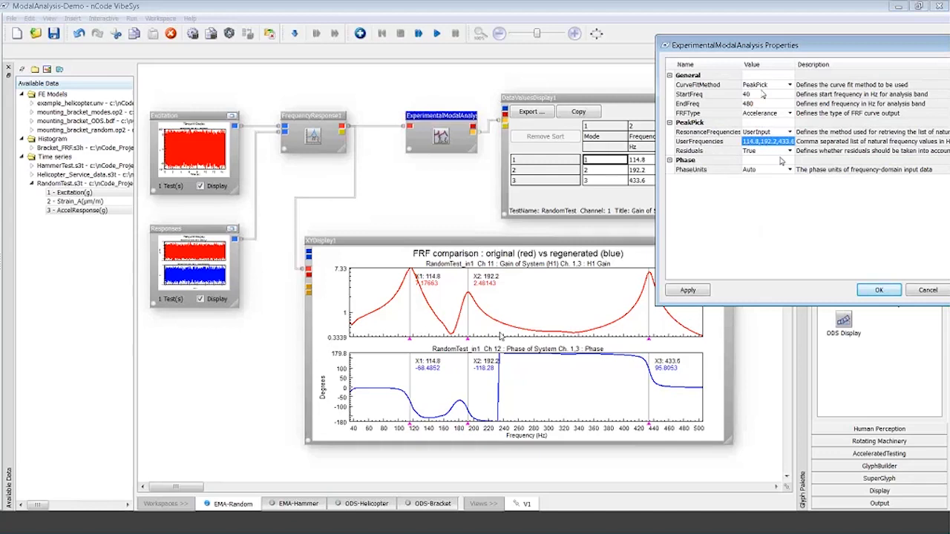
pyautogui.click(878, 290)
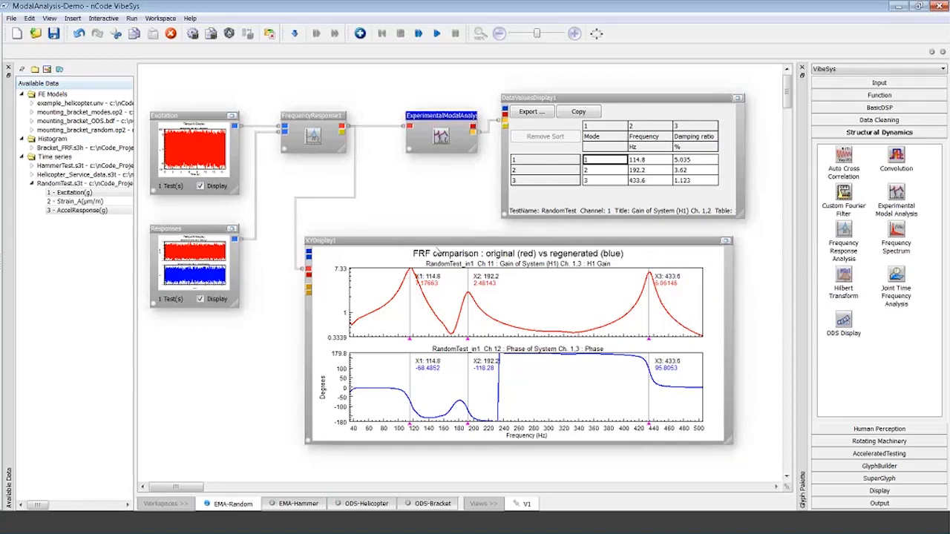
# Copy the list of X cursor frequencies from the FRF comparison plot's cursor settings, leaving the cursors unchanged
pyautogui.click(421, 311)
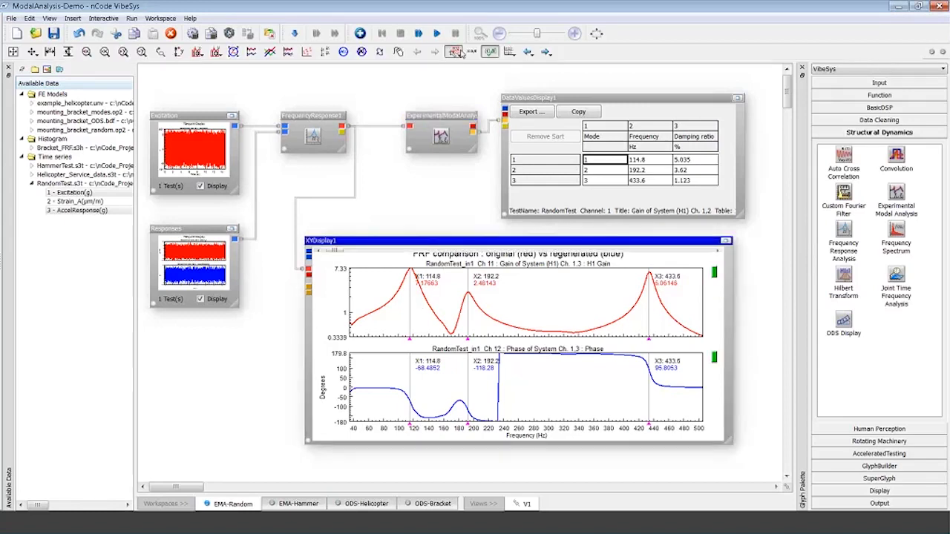
pyautogui.click(458, 52)
pyautogui.click(414, 79)
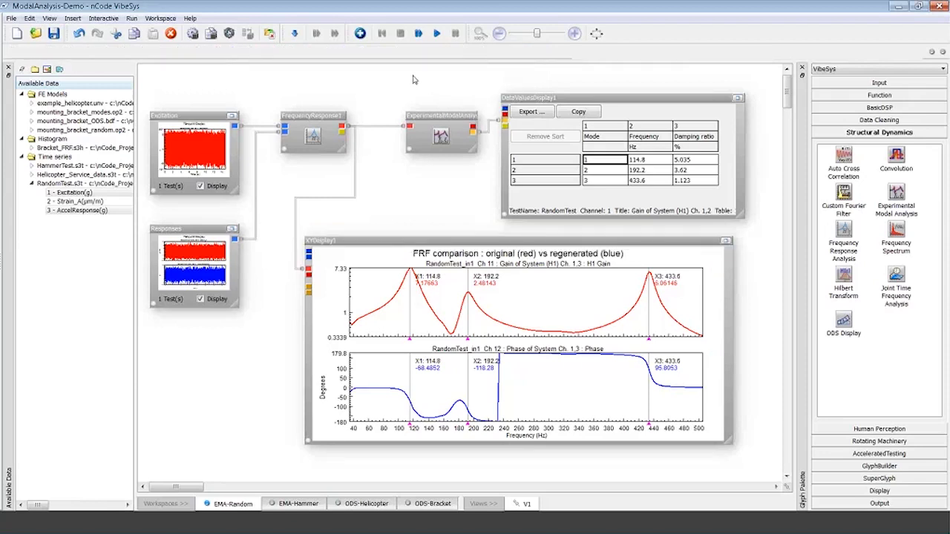
pyautogui.click(421, 310)
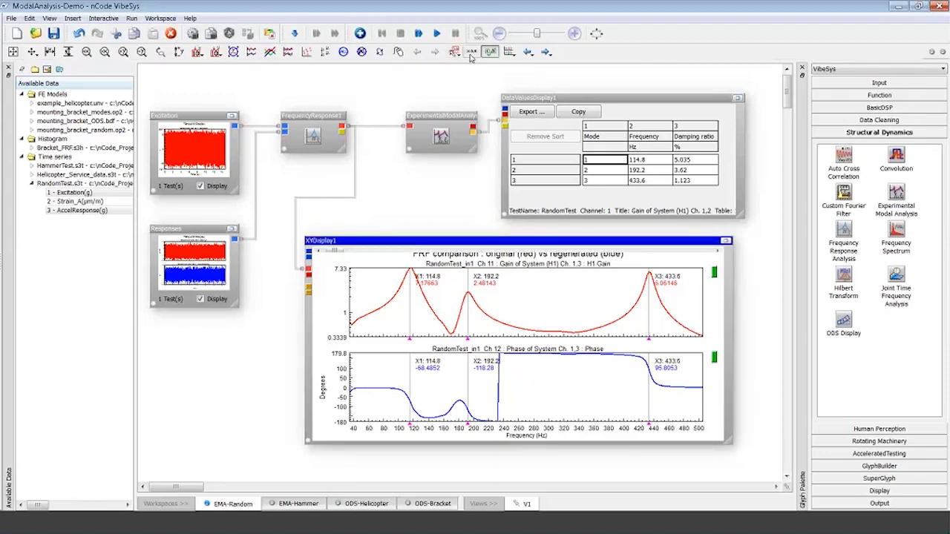
pyautogui.click(472, 52)
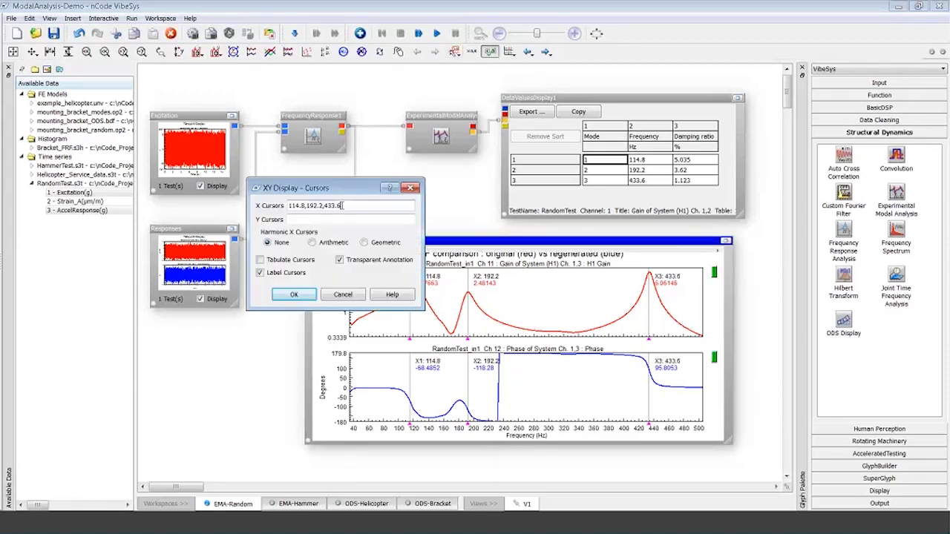
pyautogui.hotkey('ctrl', 'a')
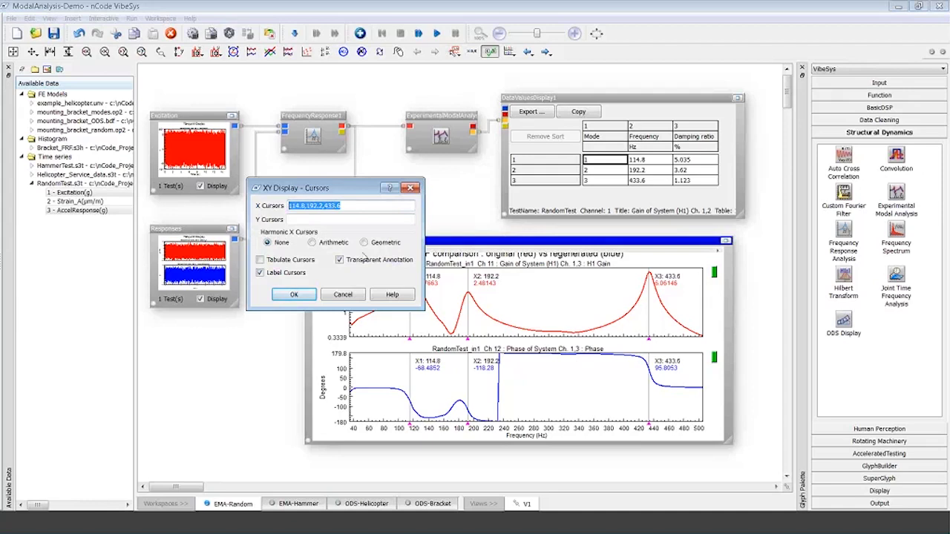
pyautogui.rightClick(333, 210)
pyautogui.click(369, 253)
pyautogui.click(350, 294)
# Reopen the ExperimentalModalAnalysis properties, review the UserFrequencies and Residuals settings, and accept them as they are
pyautogui.doubleClick(441, 135)
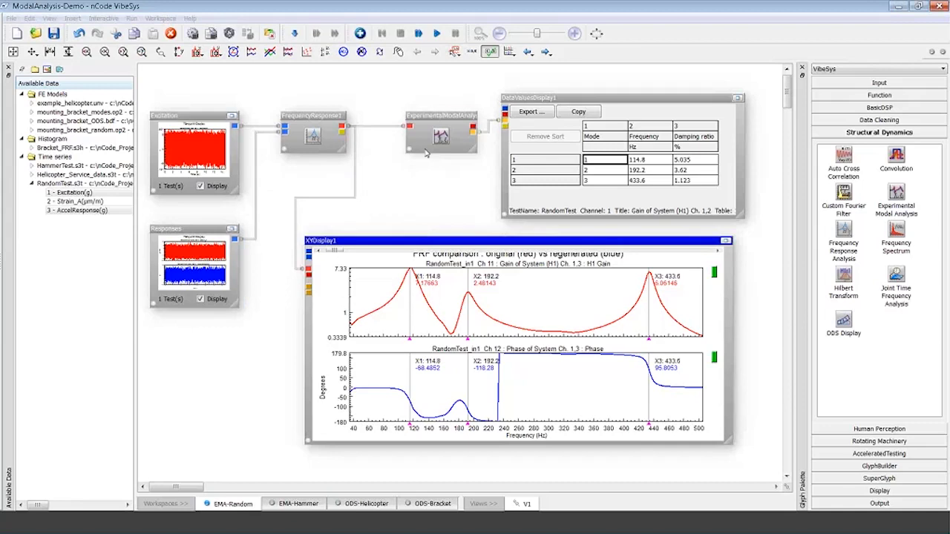
pyautogui.click(427, 250)
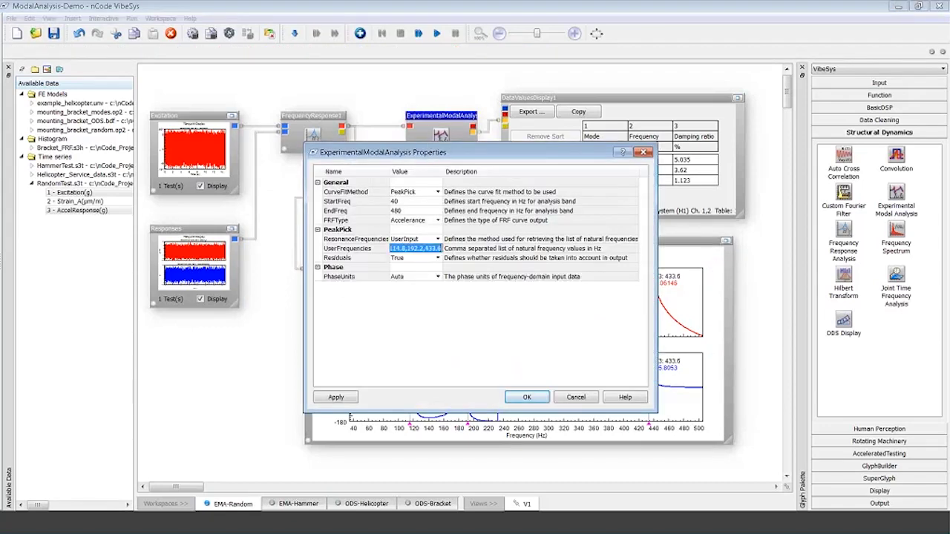
pyautogui.rightClick(416, 246)
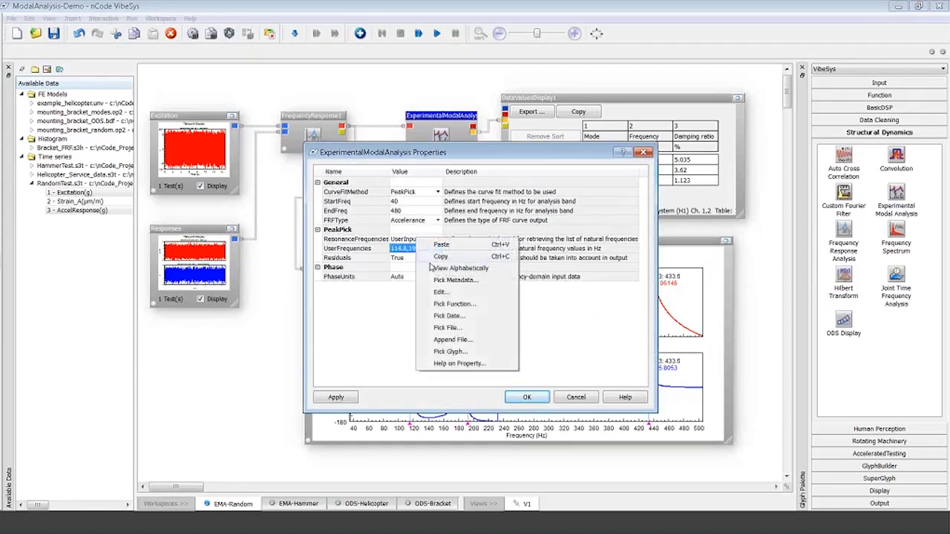
pyautogui.click(405, 271)
pyautogui.click(399, 260)
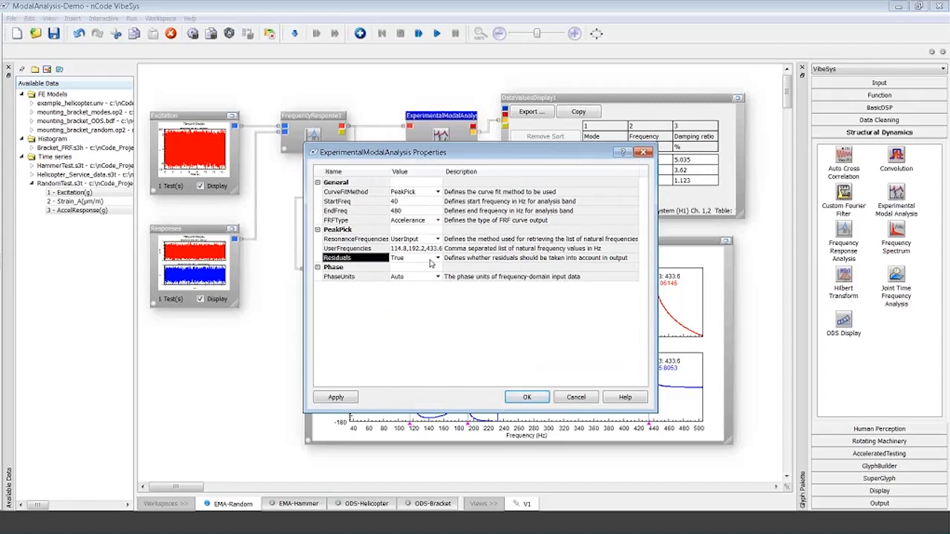
pyautogui.click(420, 260)
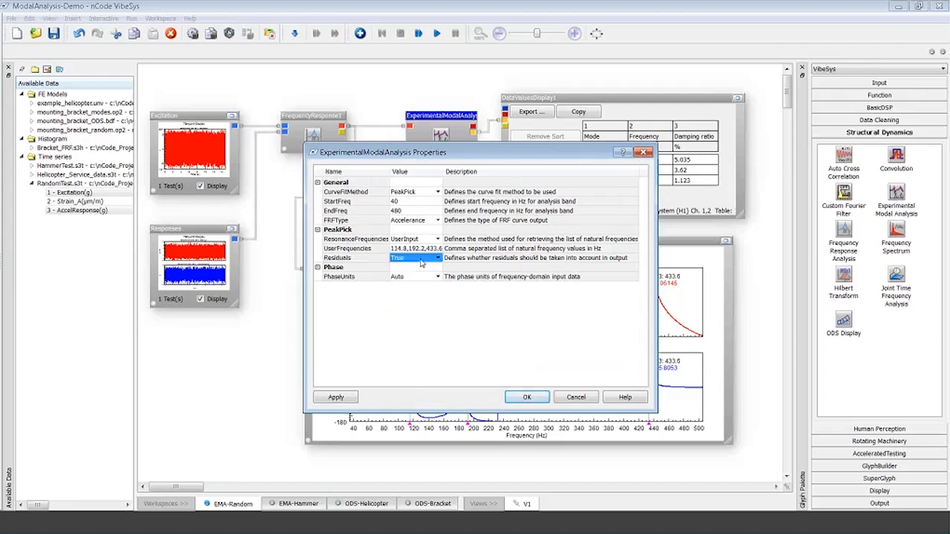
pyautogui.press('Return')
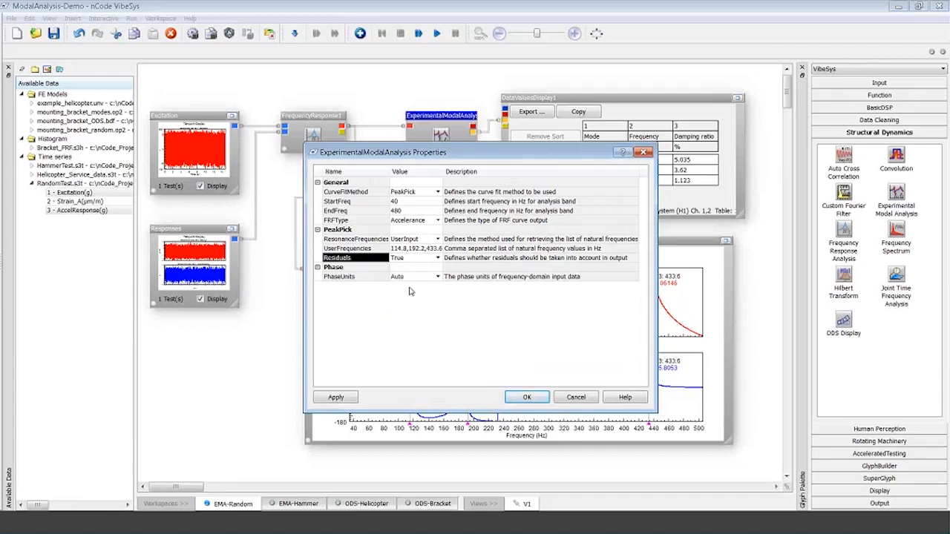
pyautogui.click(527, 397)
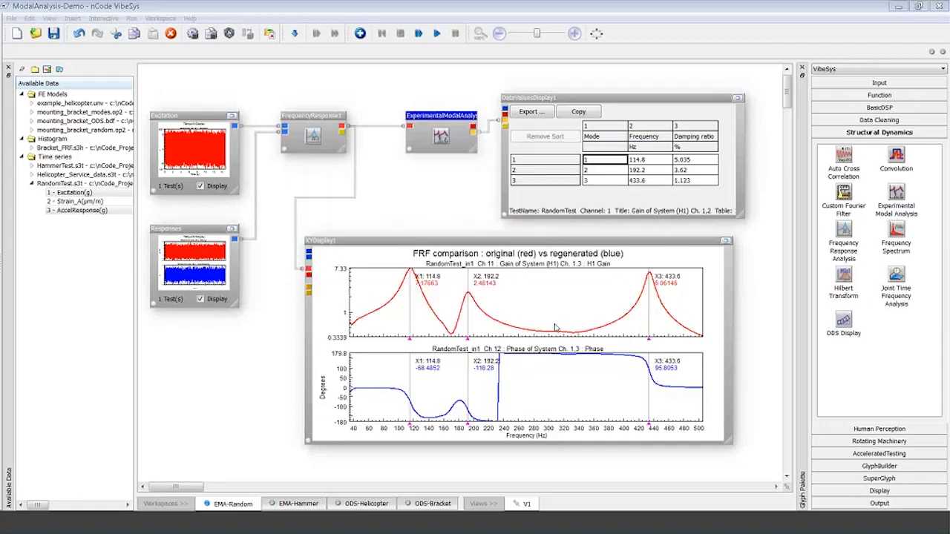
# Examine the damping ratio of each of the three modes in the modal results table
pyautogui.click(437, 36)
pyautogui.click(740, 200)
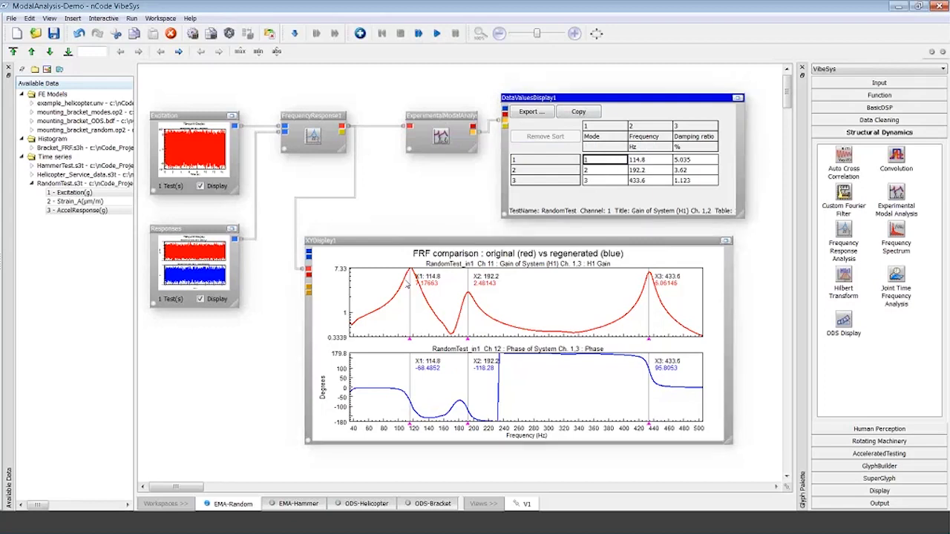
pyautogui.click(696, 160)
pyautogui.click(699, 170)
pyautogui.click(701, 182)
pyautogui.click(698, 161)
pyautogui.click(700, 170)
pyautogui.click(699, 161)
pyautogui.click(694, 174)
pyautogui.click(693, 181)
pyautogui.click(695, 161)
pyautogui.click(695, 171)
pyautogui.click(692, 182)
# Bring the FRF comparison plot back to channel 1,2 and zoom into the band up to about 520 Hz
pyautogui.click(550, 243)
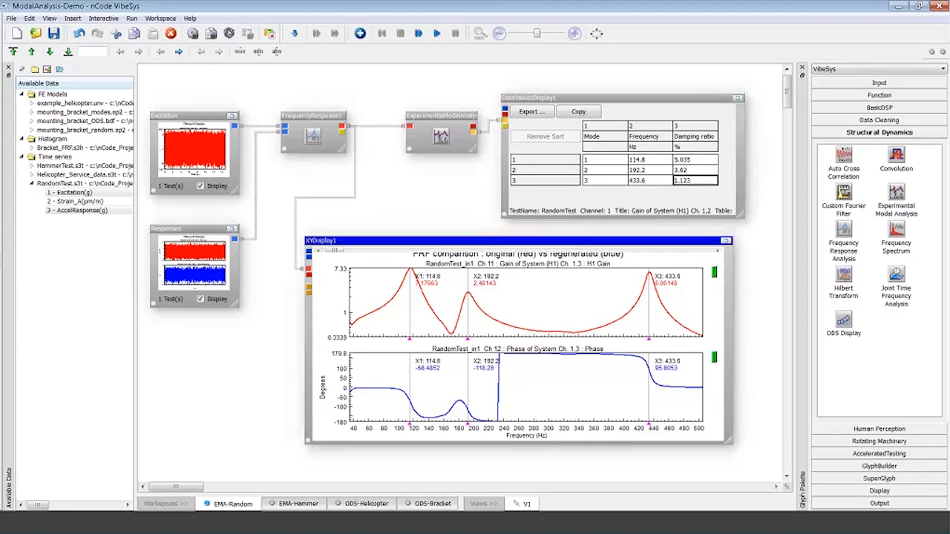
pyautogui.click(528, 52)
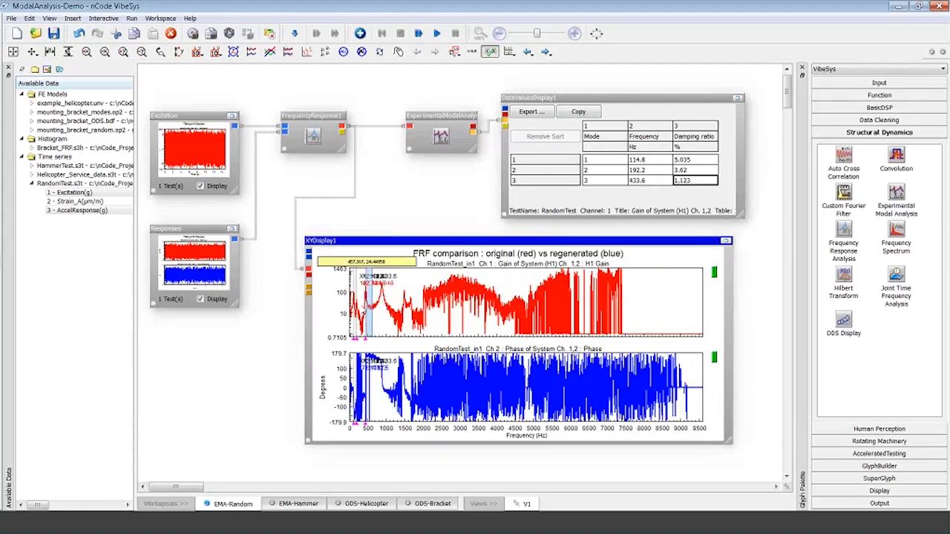
pyautogui.moveTo(319, 256); pyautogui.dragTo(635, 326)
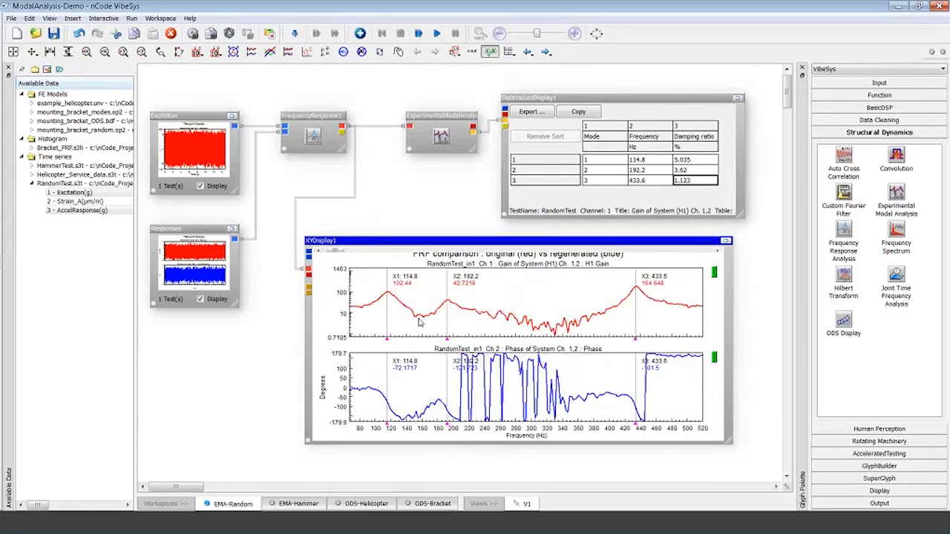
# Connect ExperimentalModalAnalysis's regenerated FRF output to the FRF comparison plot, overlay both curves, and check the first two modes' damping ratios
pyautogui.moveTo(483, 132); pyautogui.dragTo(308, 272)
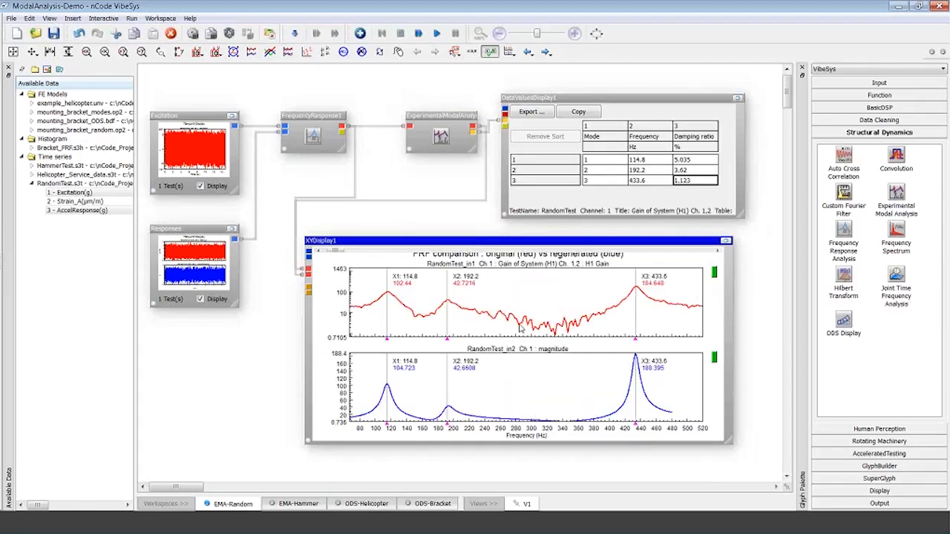
pyautogui.click(270, 52)
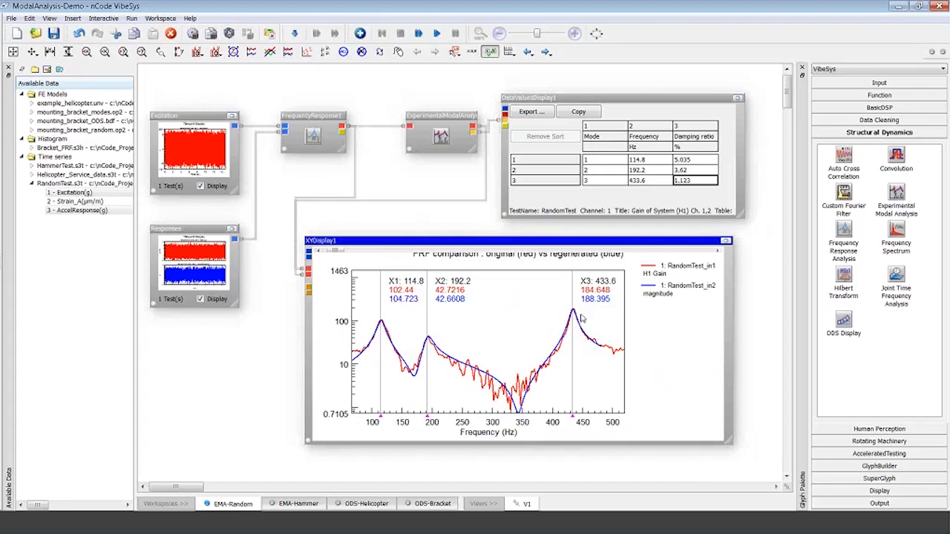
pyautogui.click(690, 161)
pyautogui.click(690, 171)
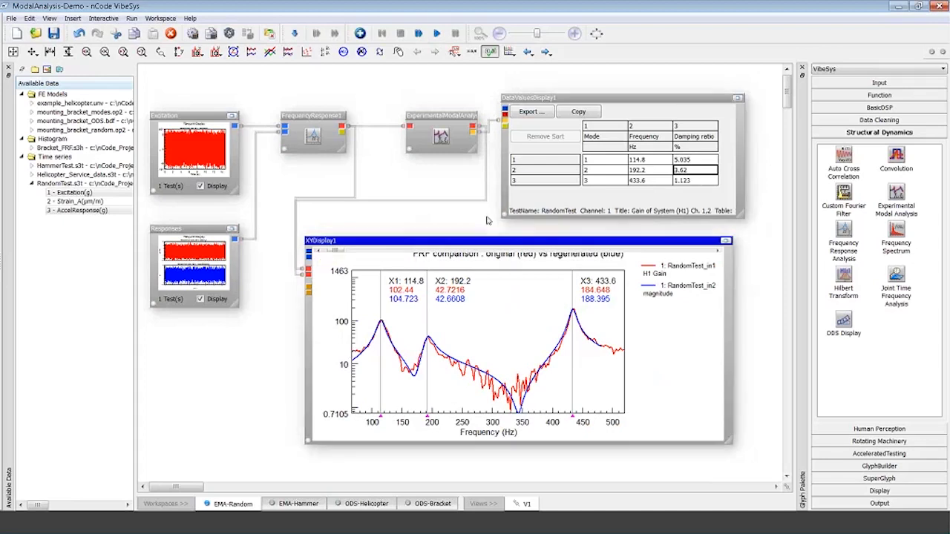
# Show the overlaid original and regenerated FRFs for channel 1,3, and enlarge the comparison plot
pyautogui.click(546, 53)
pyautogui.click(546, 53)
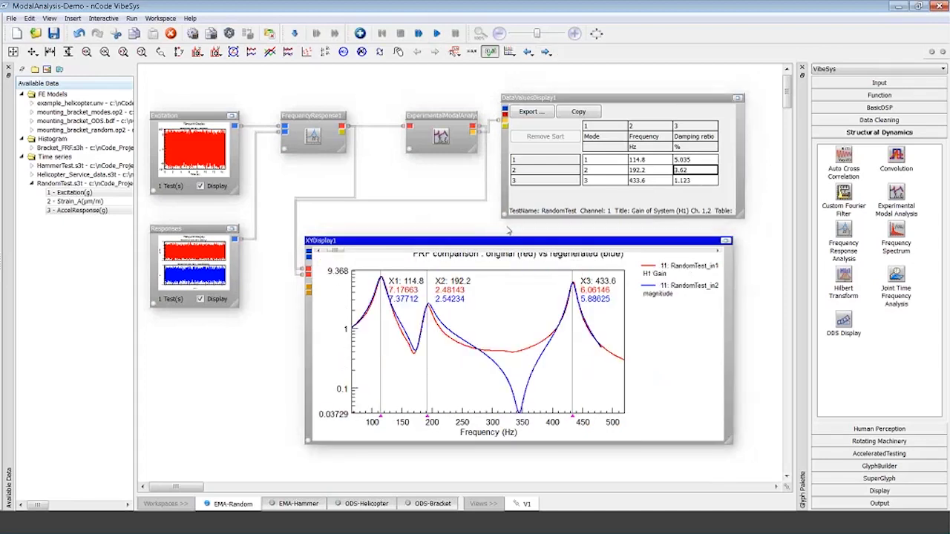
pyautogui.moveTo(709, 242); pyautogui.dragTo(692, 230)
pyautogui.moveTo(711, 433); pyautogui.dragTo(751, 456)
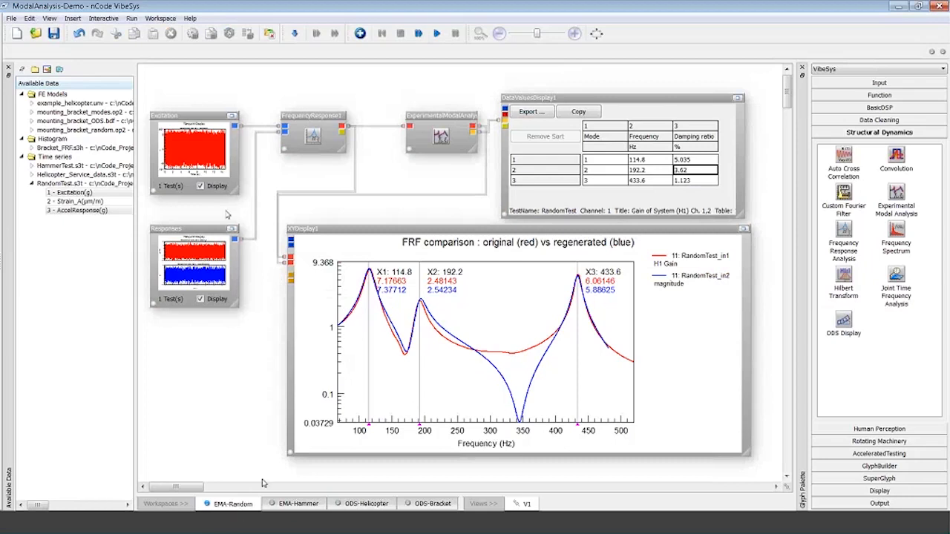
# In the EMA-Hammer workspace, enable both input previews and assign HammerTest's Hammer channel to the Hammer glyph and Accel_A to Response
pyautogui.click(295, 504)
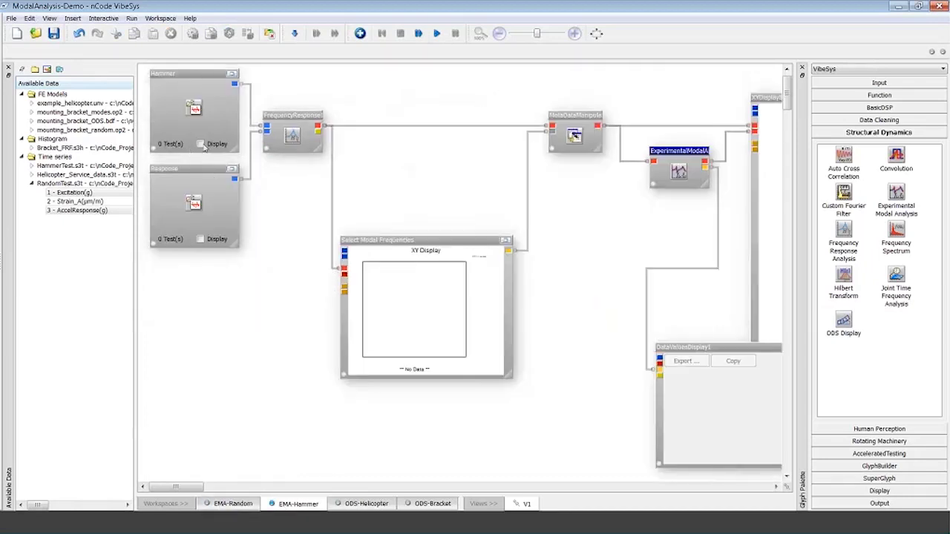
pyautogui.click(201, 144)
pyautogui.click(200, 239)
pyautogui.click(32, 183)
pyautogui.click(32, 166)
pyautogui.moveTo(67, 174); pyautogui.dragTo(182, 110)
pyautogui.moveTo(69, 183); pyautogui.dragTo(184, 213)
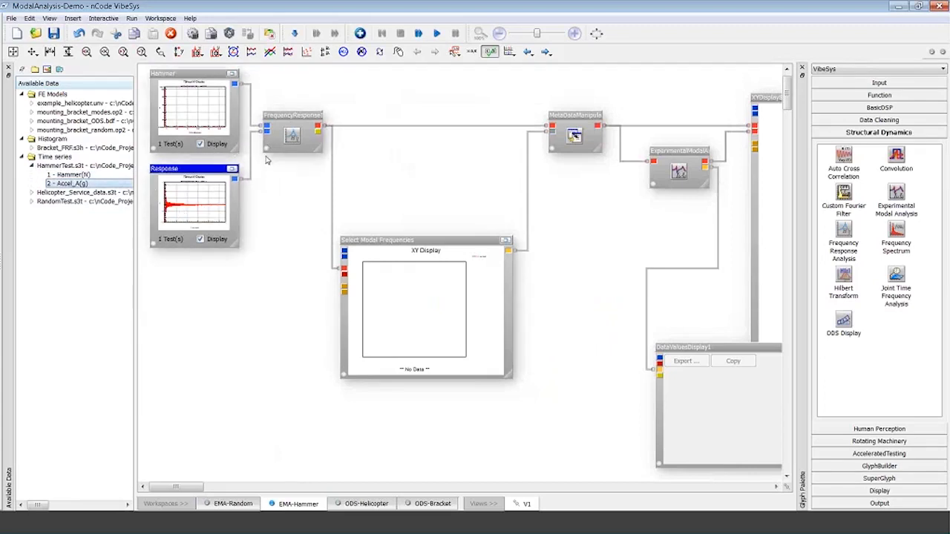
# View the HammerTest.s3t channels as time series plots
pyautogui.click(81, 165)
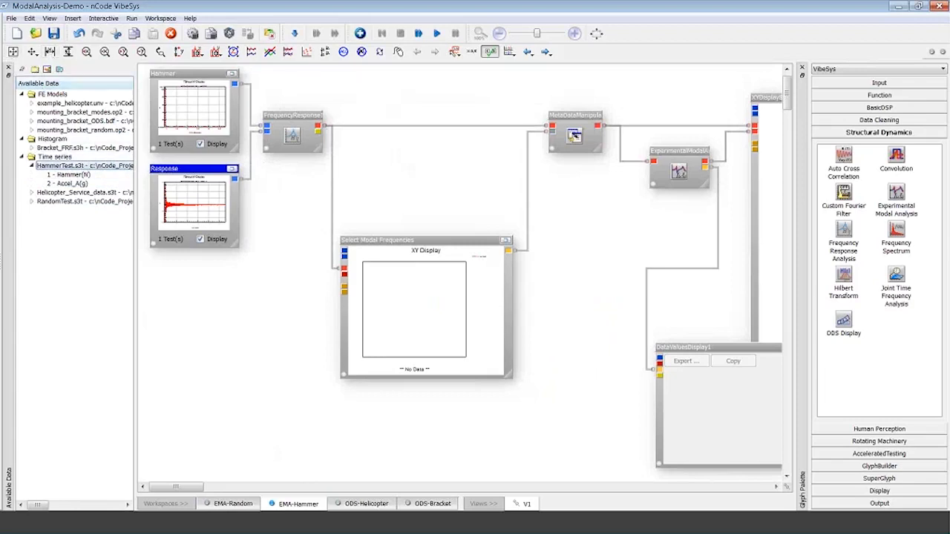
pyautogui.click(48, 69)
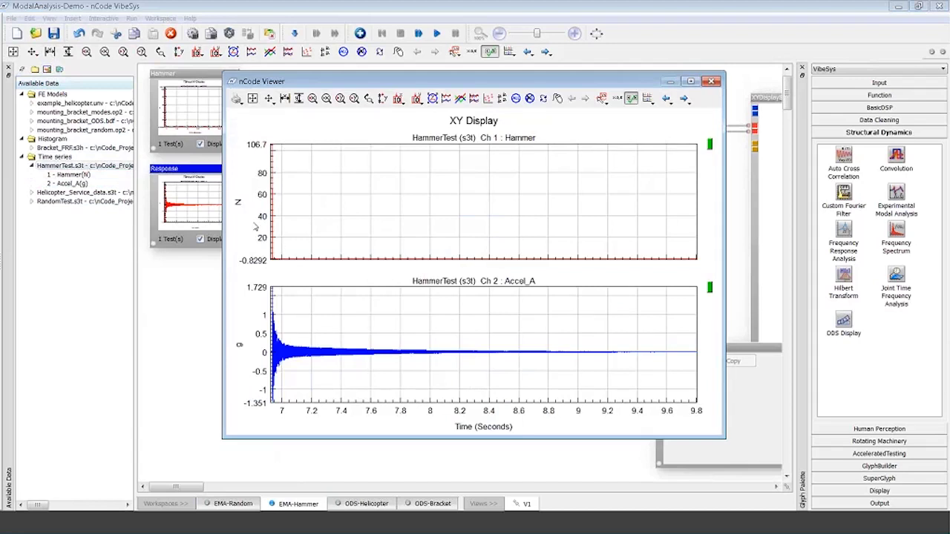
# Examine the hammer impact pulse and the onset of the Accel_A response over a short time span near the record's start
pyautogui.click(281, 239)
pyautogui.moveTo(281, 239); pyautogui.dragTo(269, 242)
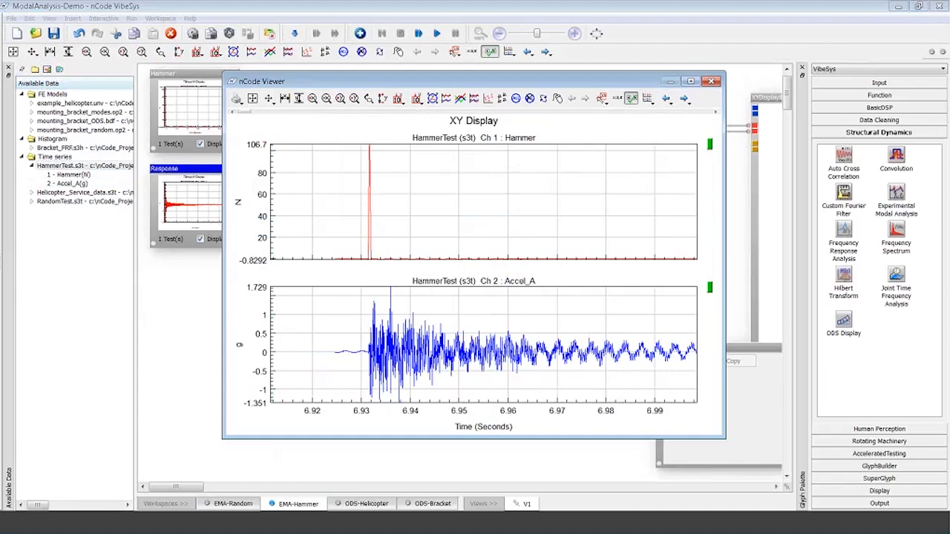
pyautogui.moveTo(354, 208); pyautogui.dragTo(386, 245)
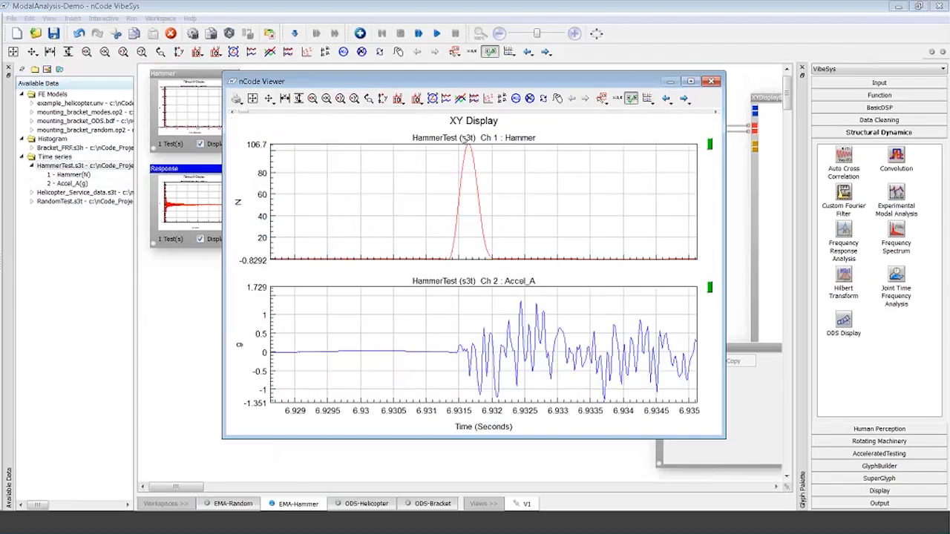
pyautogui.click(488, 241)
pyautogui.moveTo(497, 244); pyautogui.dragTo(718, 246)
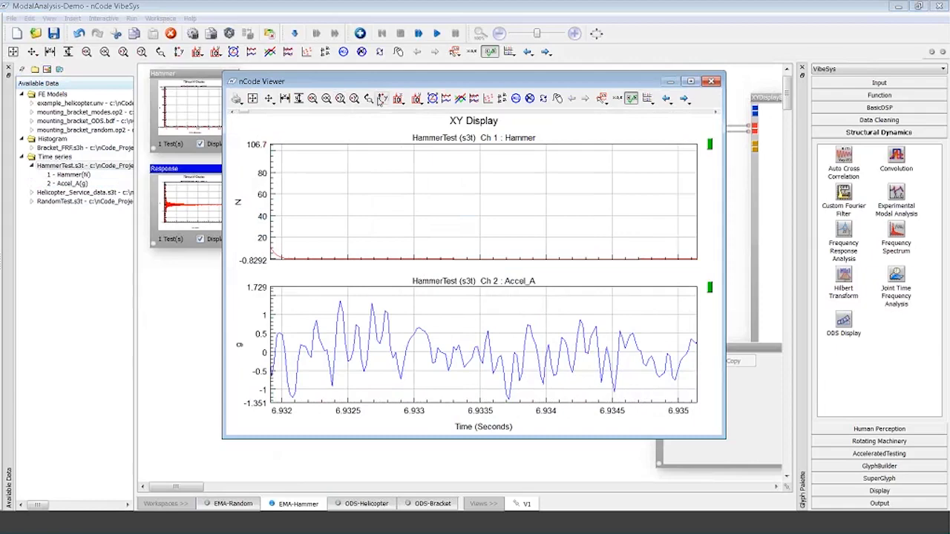
# Rescale the amplitude axes, widen the time range to follow Accel_A's decay after the impact, and close the time series viewer
pyautogui.click(340, 99)
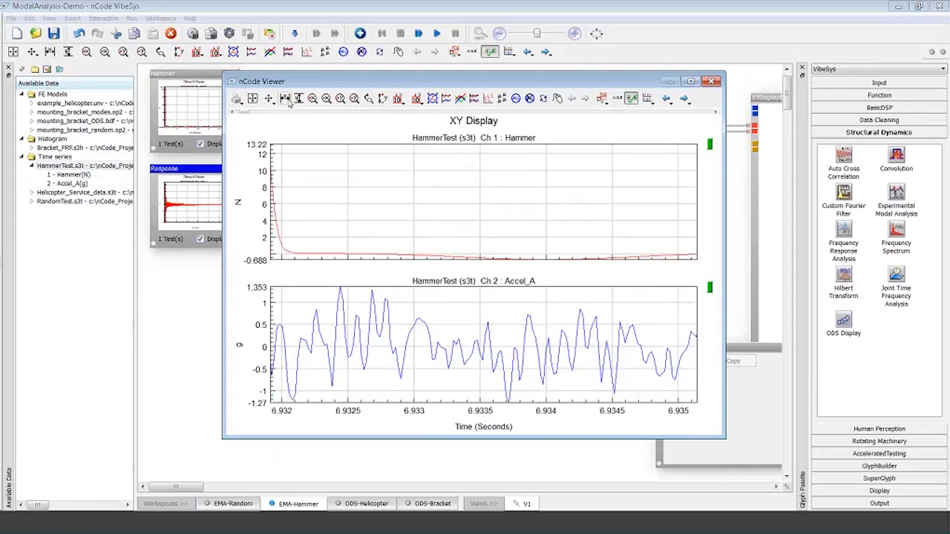
pyautogui.click(326, 100)
pyautogui.click(326, 101)
pyautogui.click(326, 100)
pyautogui.click(326, 100)
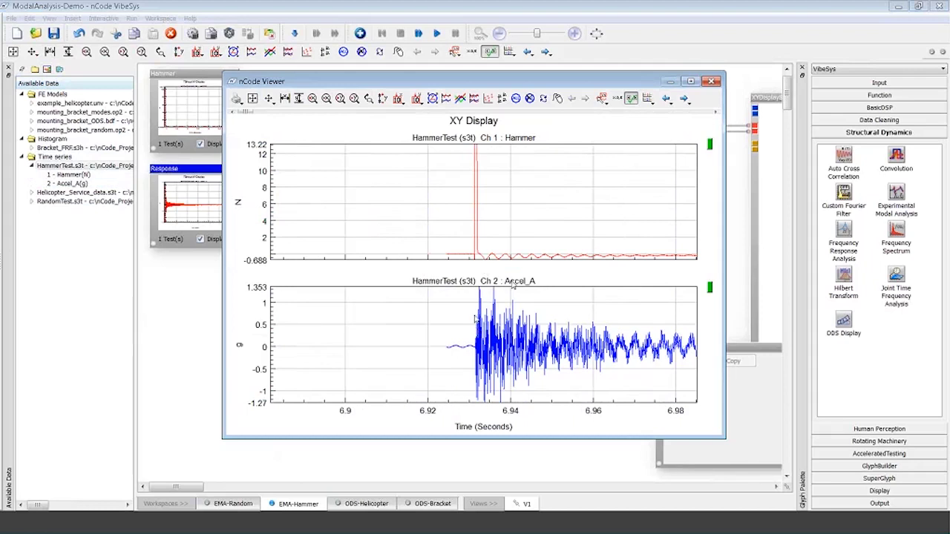
pyautogui.moveTo(670, 366)
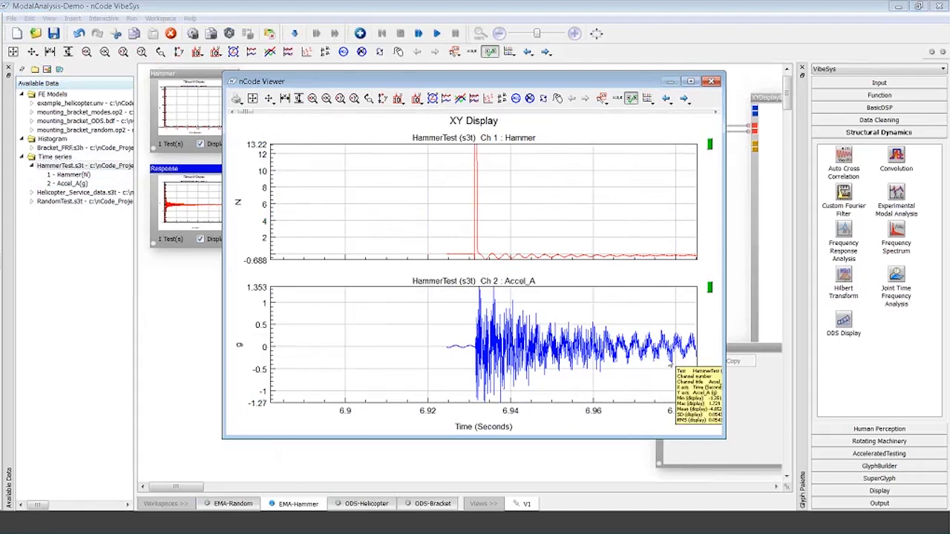
pyautogui.click(718, 112)
pyautogui.moveTo(717, 112); pyautogui.dragTo(717, 112)
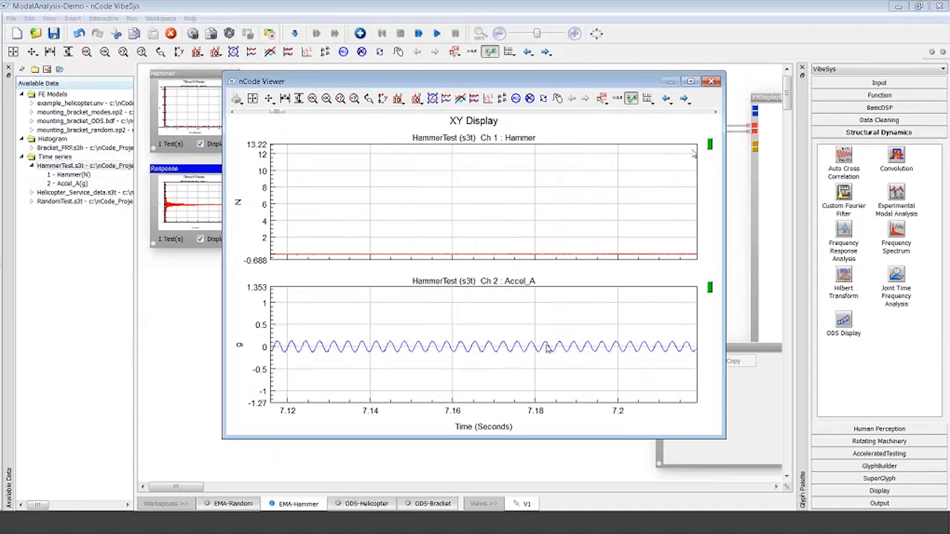
pyautogui.moveTo(718, 115); pyautogui.dragTo(717, 115)
pyautogui.click(711, 81)
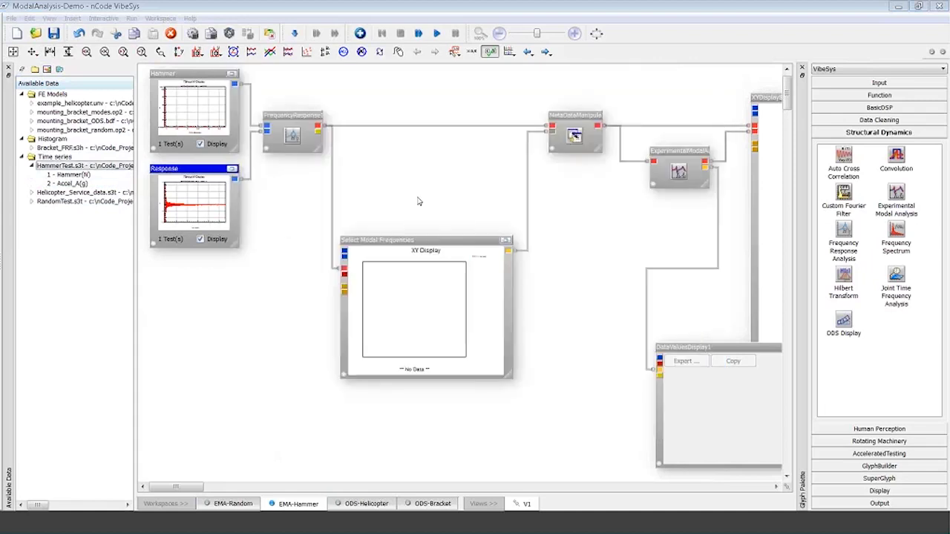
# Run the EMA-Hammer analysis on the Hammer and Response inputs
pyautogui.click(290, 132)
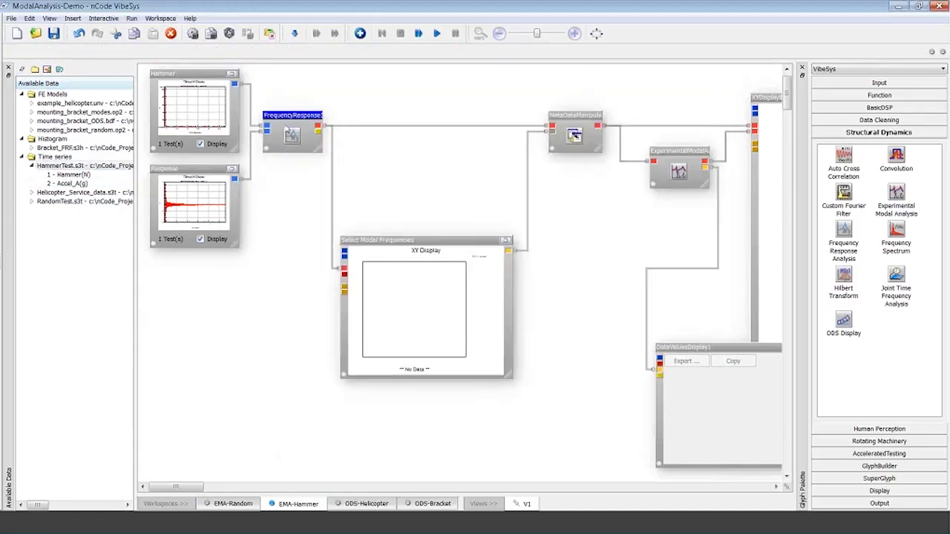
pyautogui.click(178, 108)
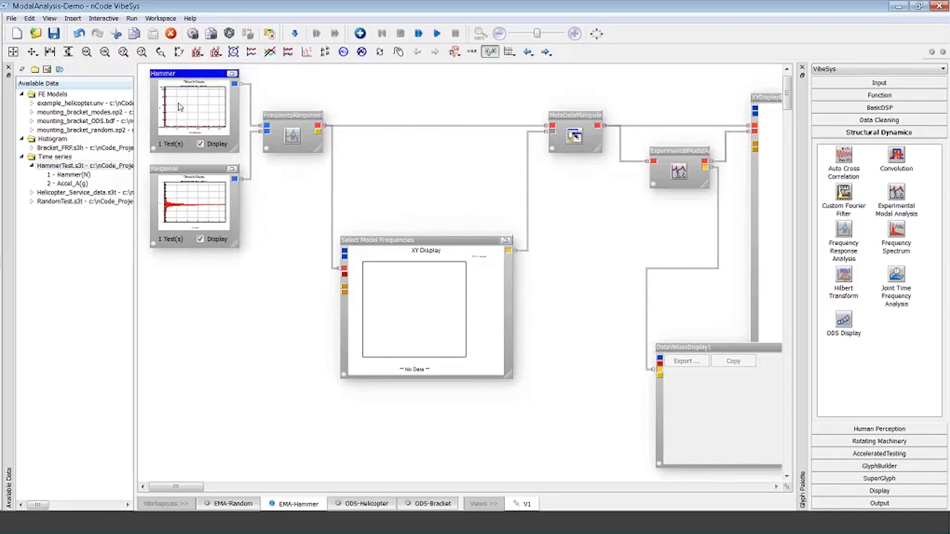
pyautogui.click(210, 177)
pyautogui.click(437, 34)
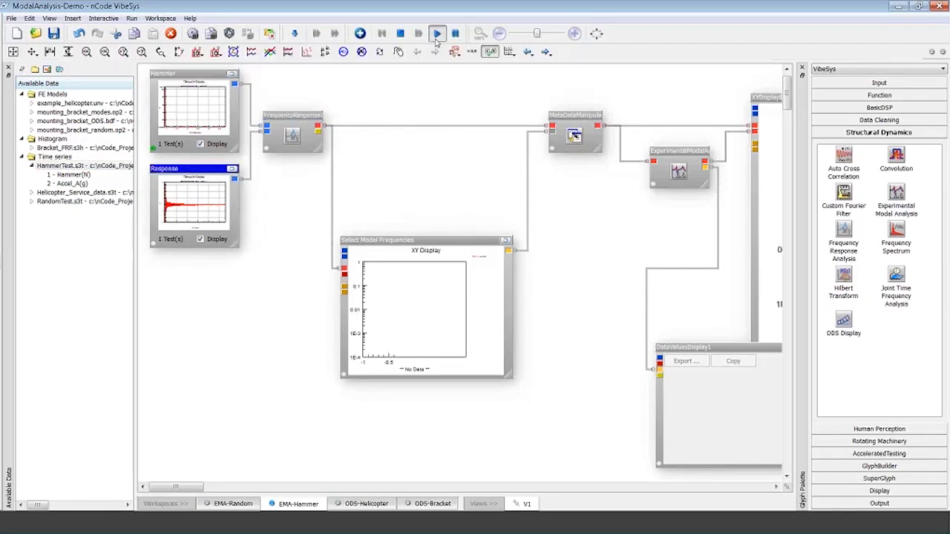
# Enlarge the Select Modal Frequencies plot, examine the second cursor's peak near 292 Hz, and restore the plot to its workspace size
pyautogui.click(506, 242)
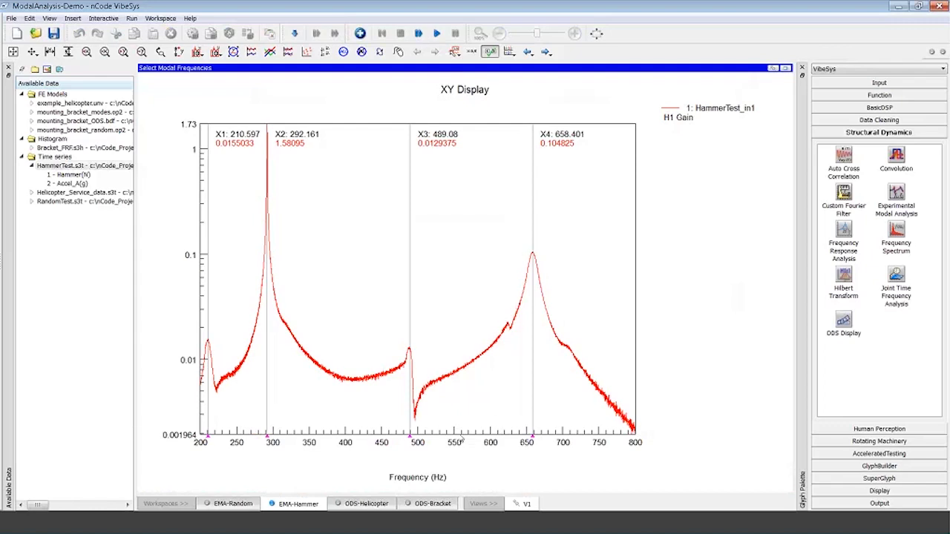
pyautogui.moveTo(248, 271); pyautogui.dragTo(296, 275)
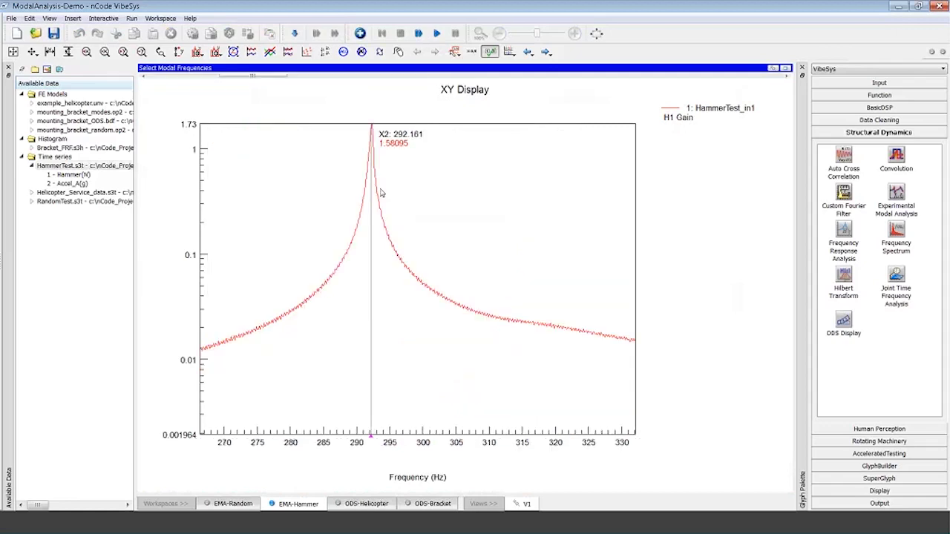
pyautogui.click(31, 52)
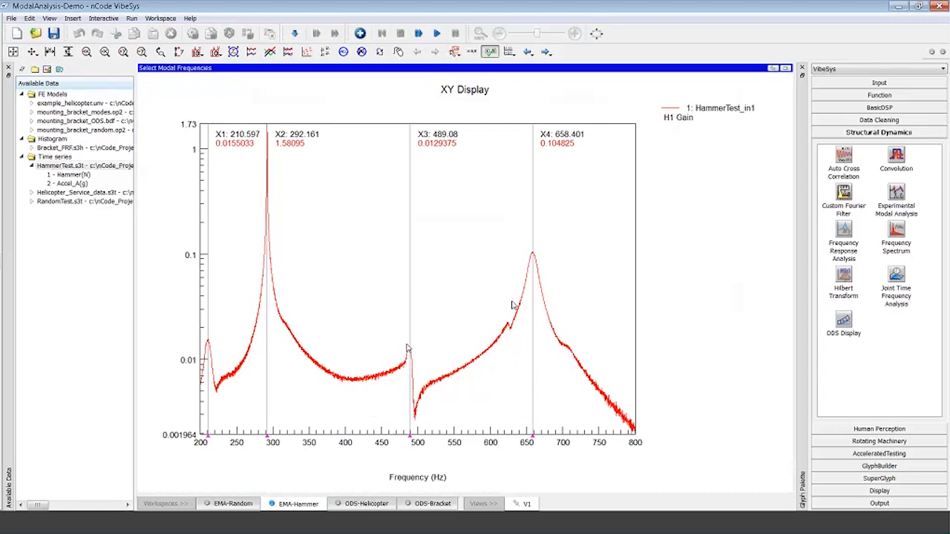
pyautogui.click(786, 69)
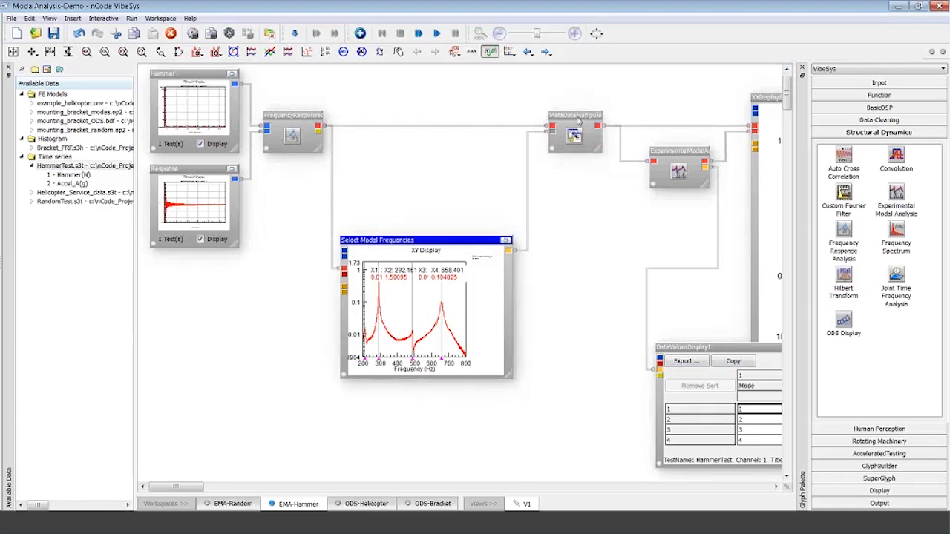
# Shift the MetaDataManipulation1 glyph slightly toward FrequencyResponse and widen it so its full name fits
pyautogui.moveTo(581, 121); pyautogui.dragTo(563, 122)
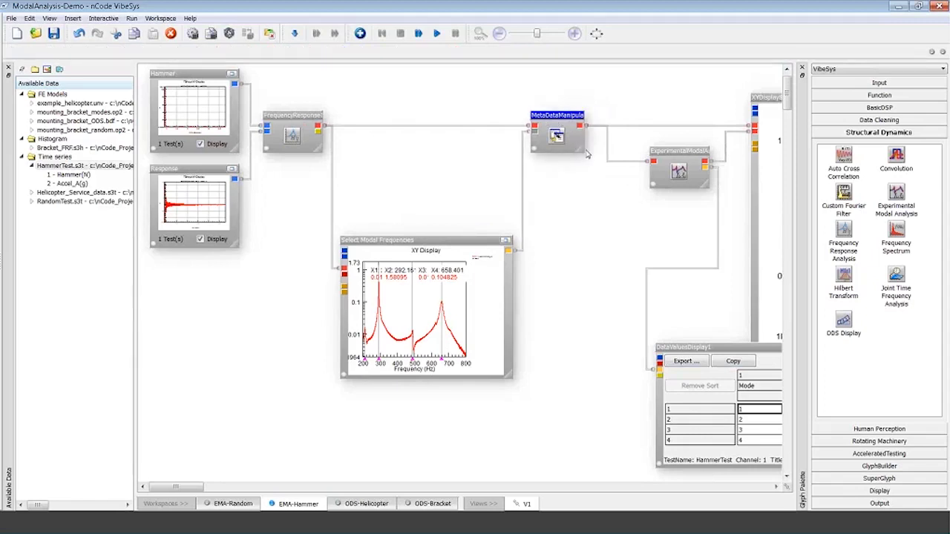
pyautogui.moveTo(584, 152); pyautogui.dragTo(602, 156)
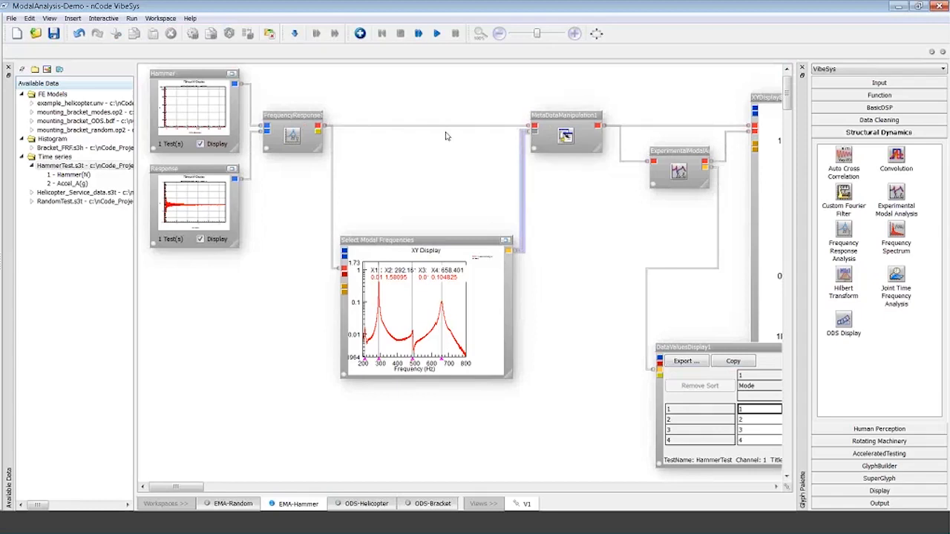
pyautogui.click(565, 131)
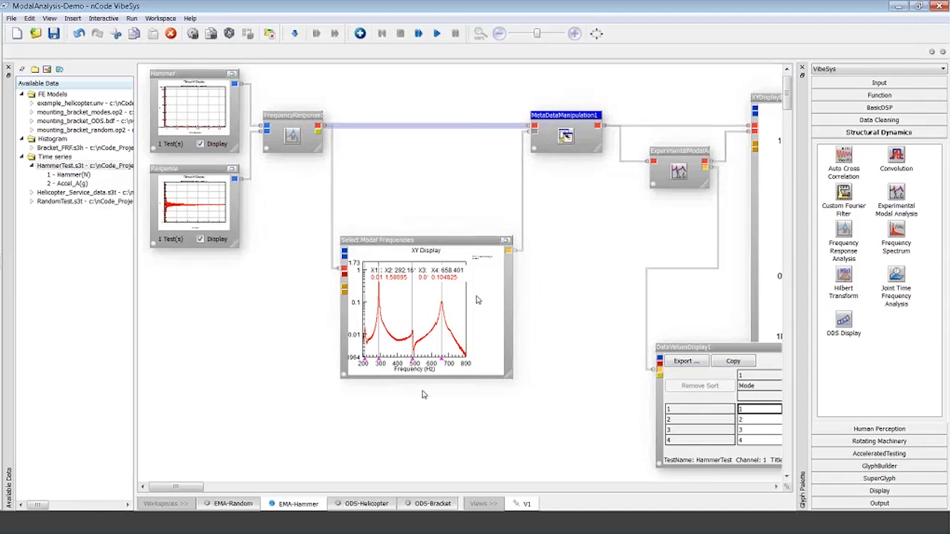
# Open the ExperimentalModalAnalysis properties and check the metadata available for the UserFrequencies value
pyautogui.moveTo(190, 492); pyautogui.dragTo(200, 492)
pyautogui.click(497, 169)
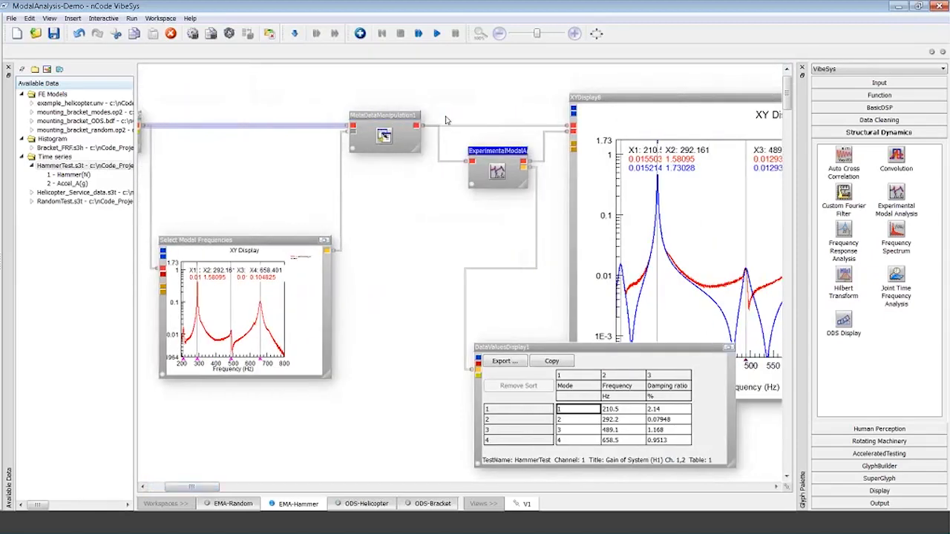
pyautogui.doubleClick(504, 154)
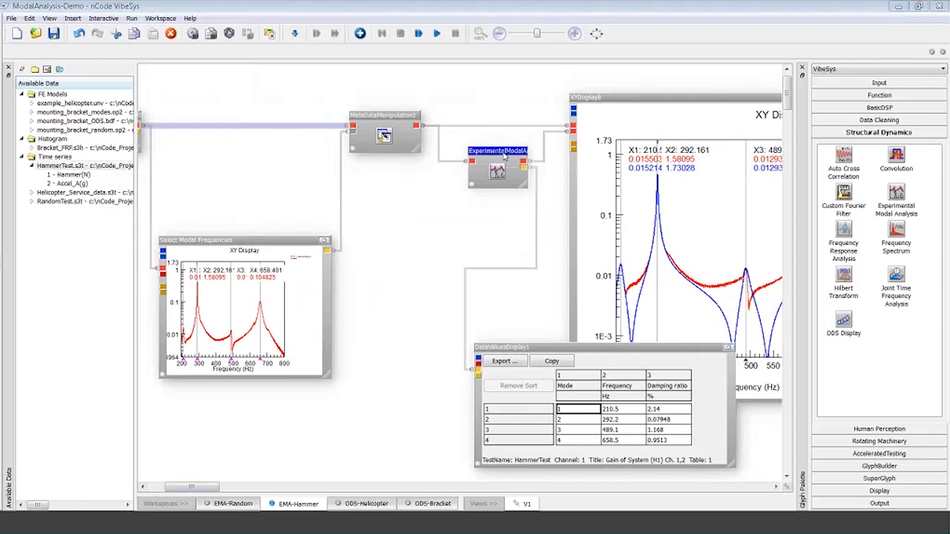
pyautogui.click(469, 249)
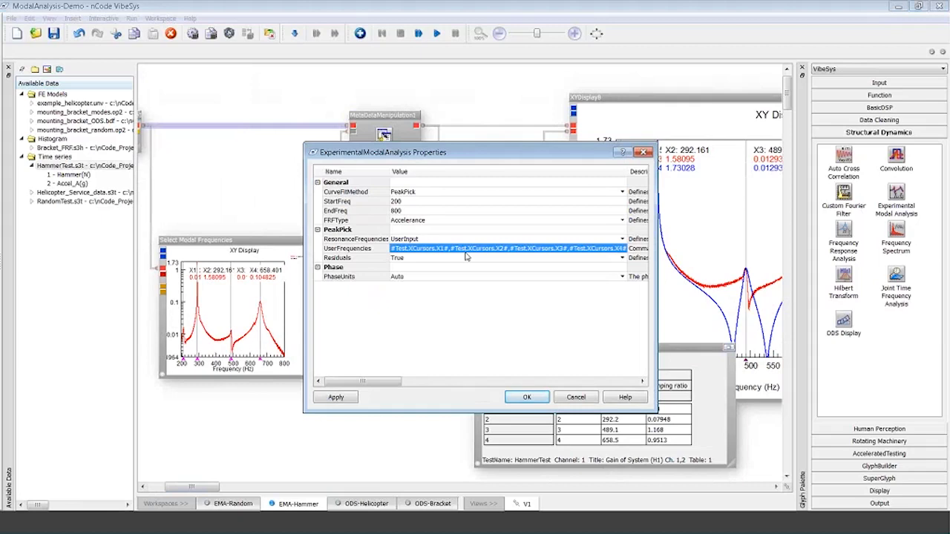
pyautogui.rightClick(414, 249)
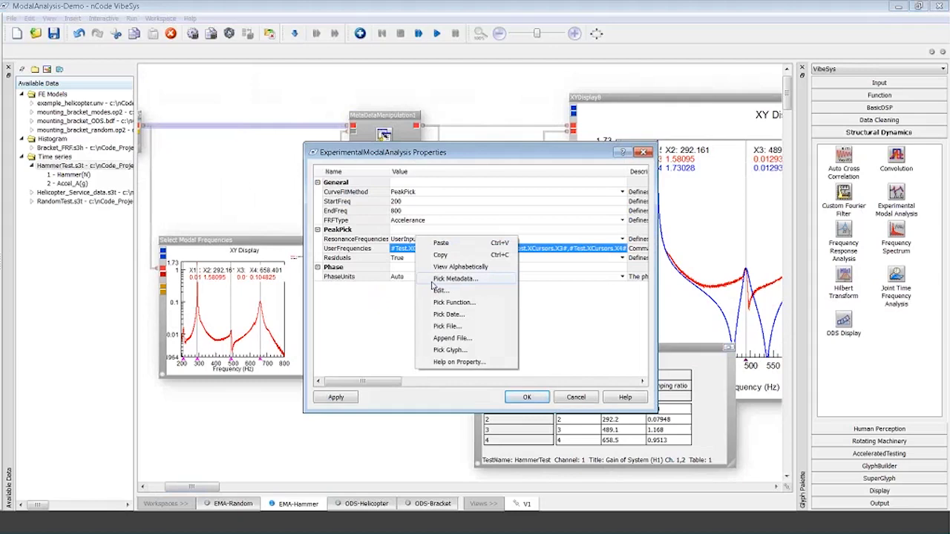
pyautogui.click(456, 279)
pyautogui.click(374, 337)
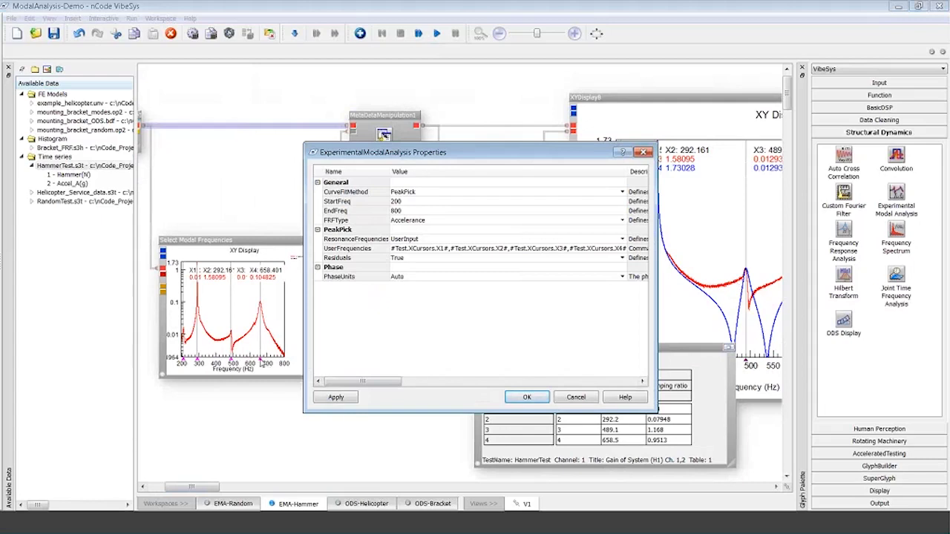
# Review the UserFrequencies cursor references and the StartFreq property, and close the ExperimentalModalAnalysis properties
pyautogui.click(420, 248)
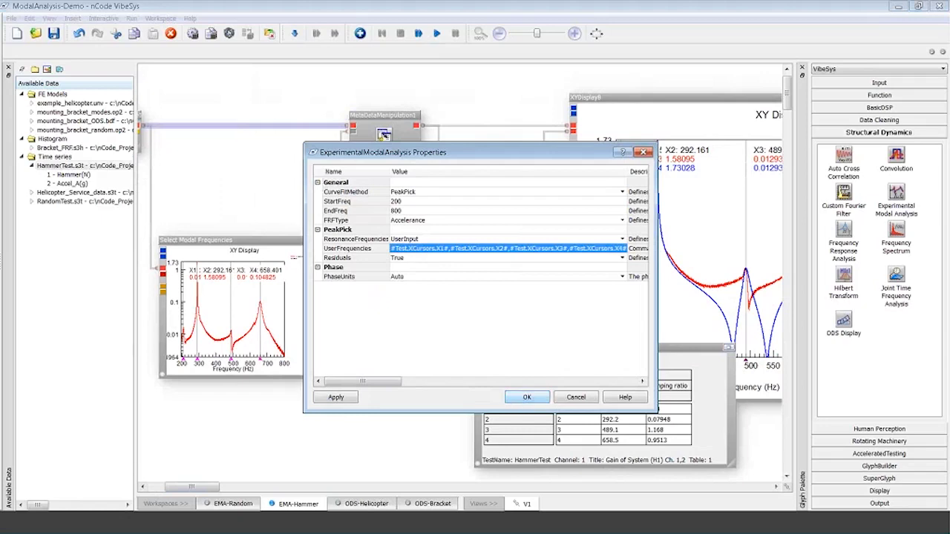
pyautogui.click(355, 204)
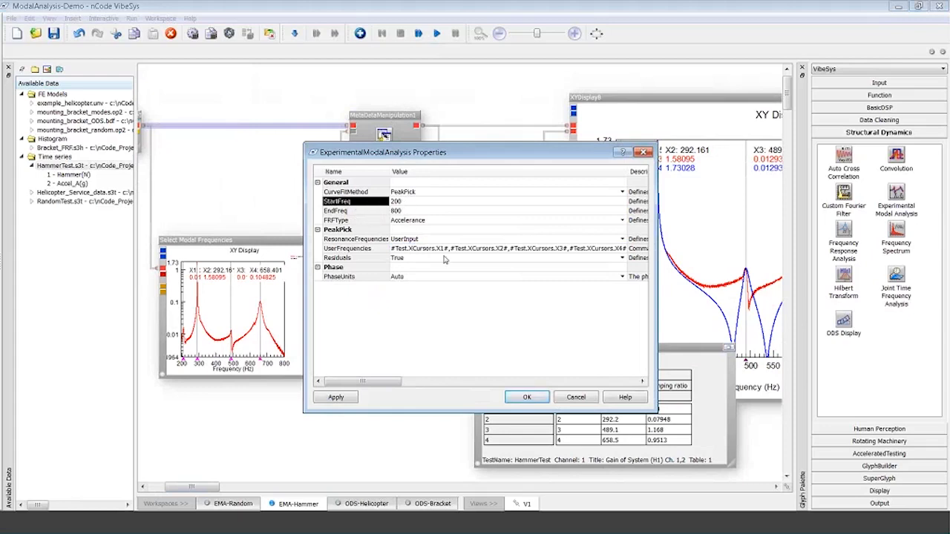
pyautogui.click(526, 399)
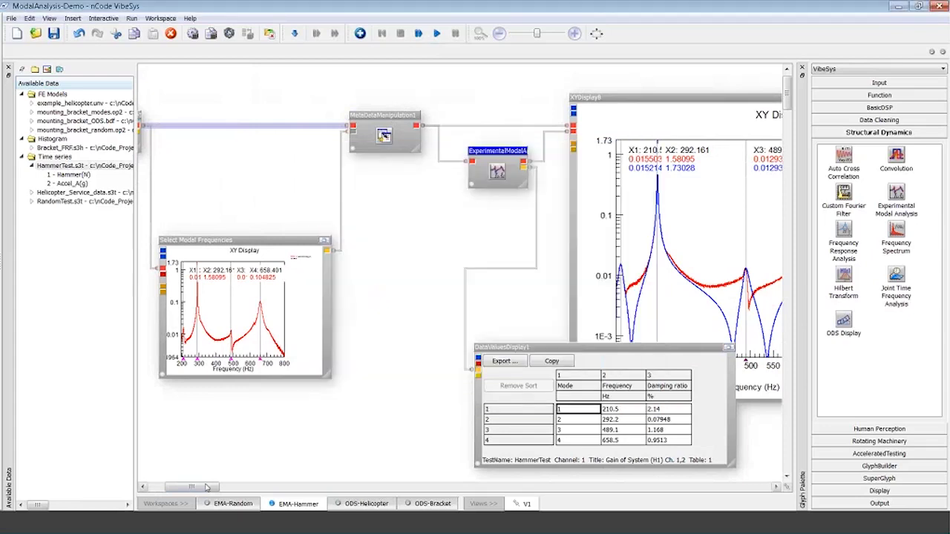
# Check the damping ratios of the first two modes in the hammer test results table
pyautogui.moveTo(205, 490); pyautogui.dragTo(222, 494)
pyautogui.click(527, 410)
pyautogui.click(503, 421)
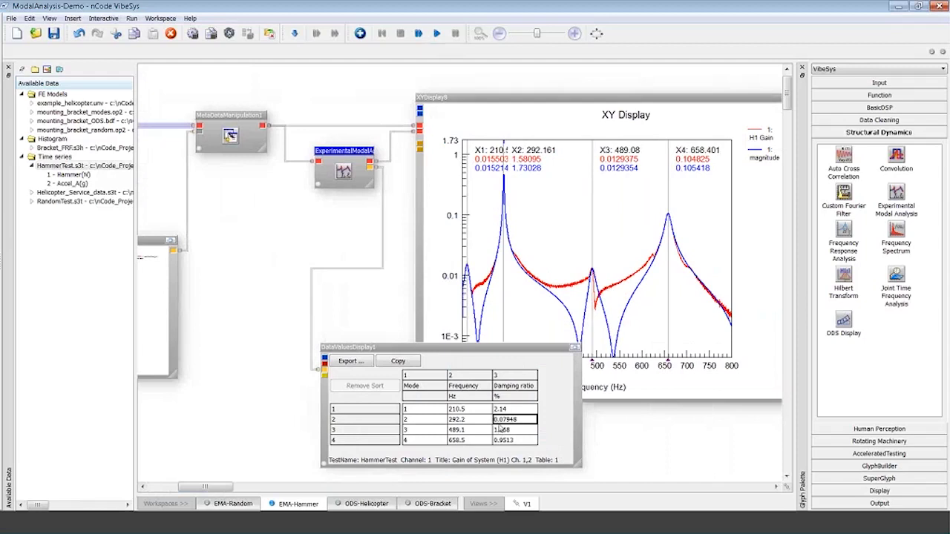
pyautogui.click(399, 140)
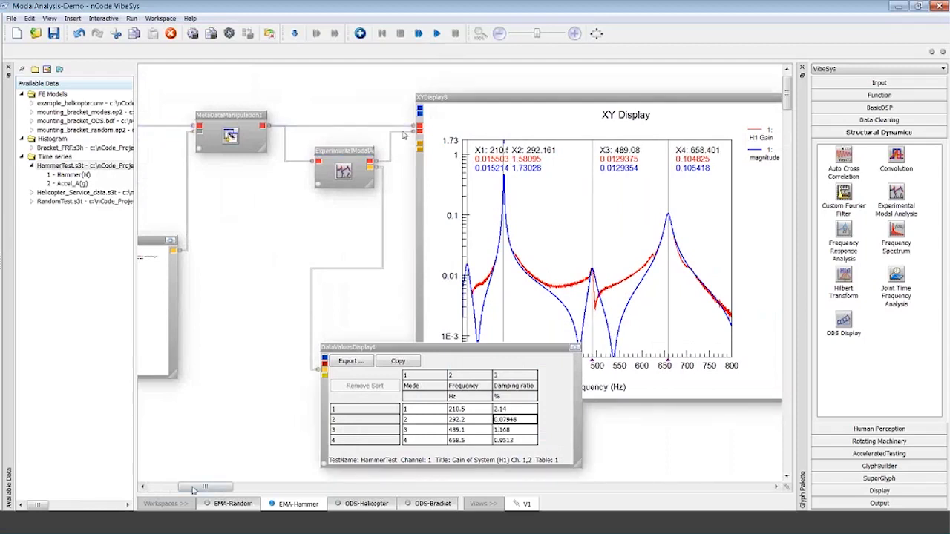
# Enlarge the hammer test FRF comparison plot and compare both curves around the peak near 292 Hz
pyautogui.moveTo(193, 490); pyautogui.dragTo(200, 490)
pyautogui.click(735, 98)
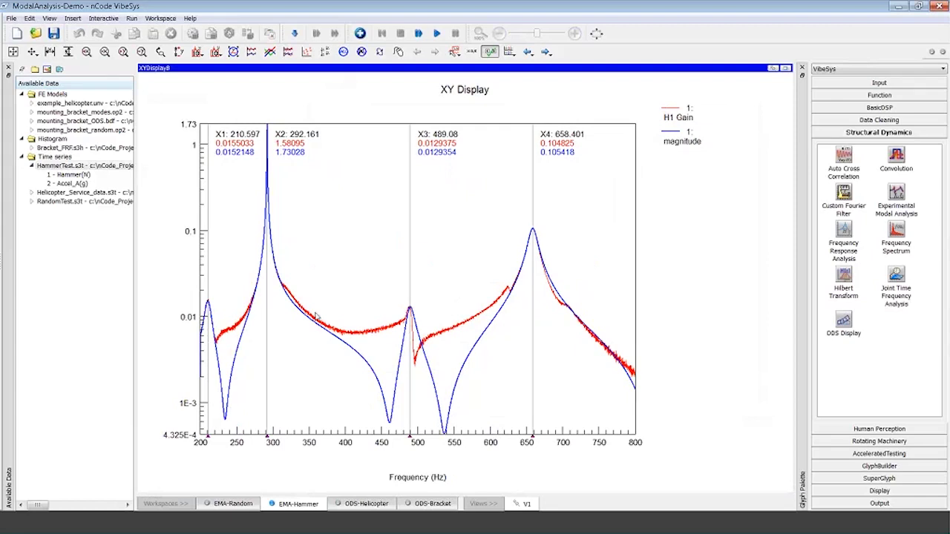
pyautogui.moveTo(240, 329); pyautogui.dragTo(300, 244)
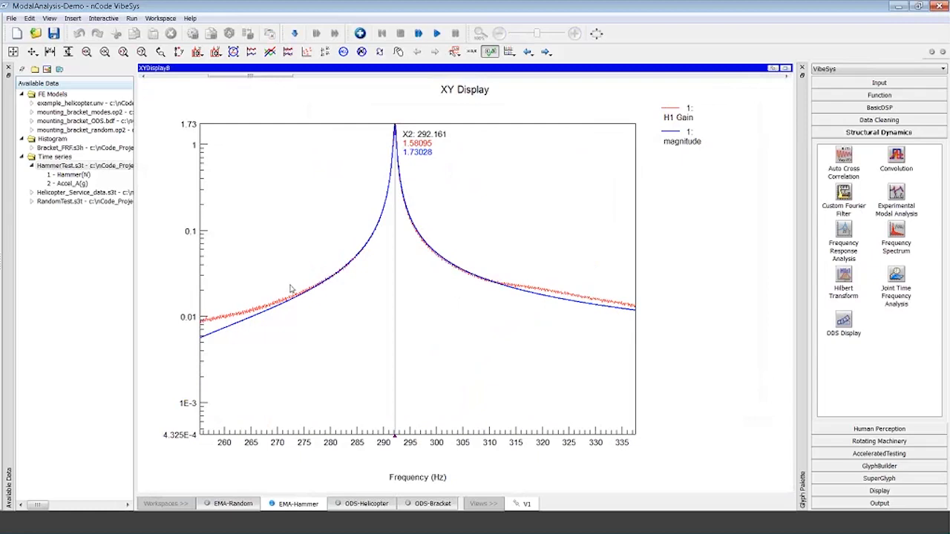
pyautogui.click(13, 52)
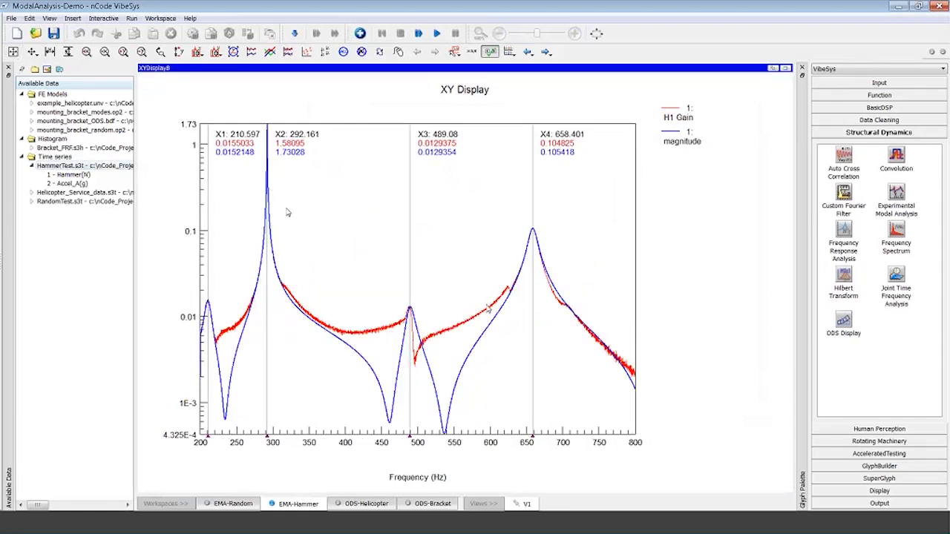
# Compare the original and regenerated FRFs around the 658 Hz and 489 Hz peaks, and restore the plot to its workspace size
pyautogui.moveTo(509, 297); pyautogui.dragTo(558, 290)
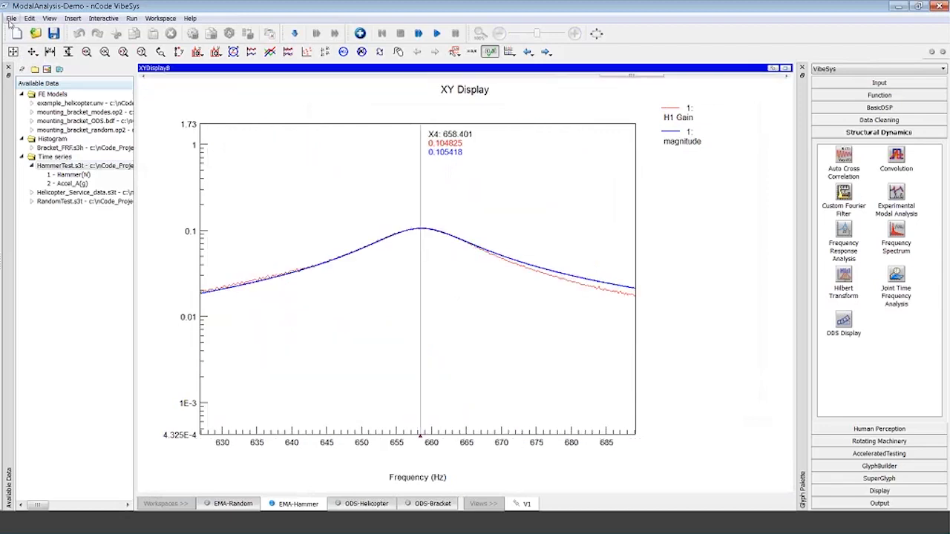
pyautogui.press('Home')
pyautogui.moveTo(221, 330); pyautogui.dragTo(200, 328)
pyautogui.click(12, 52)
pyautogui.moveTo(377, 332); pyautogui.dragTo(444, 334)
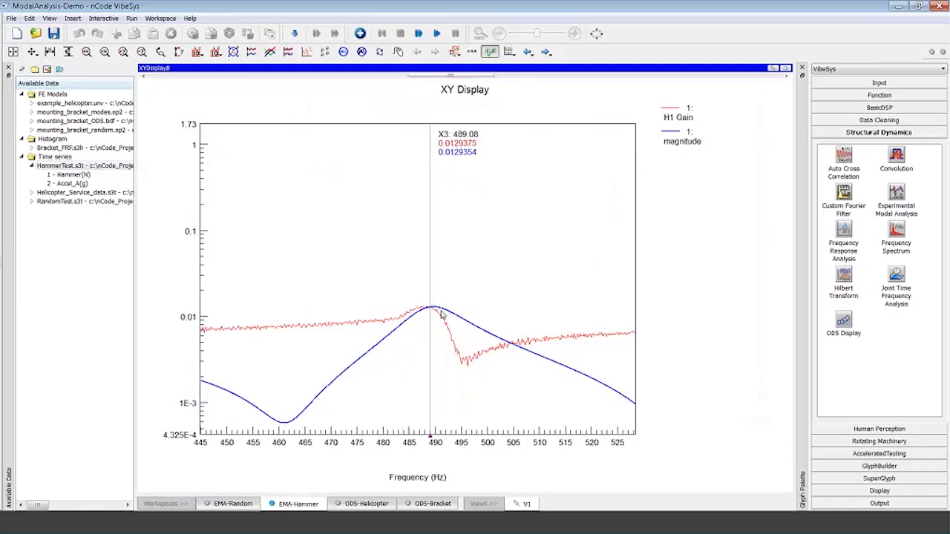
pyautogui.press('Home')
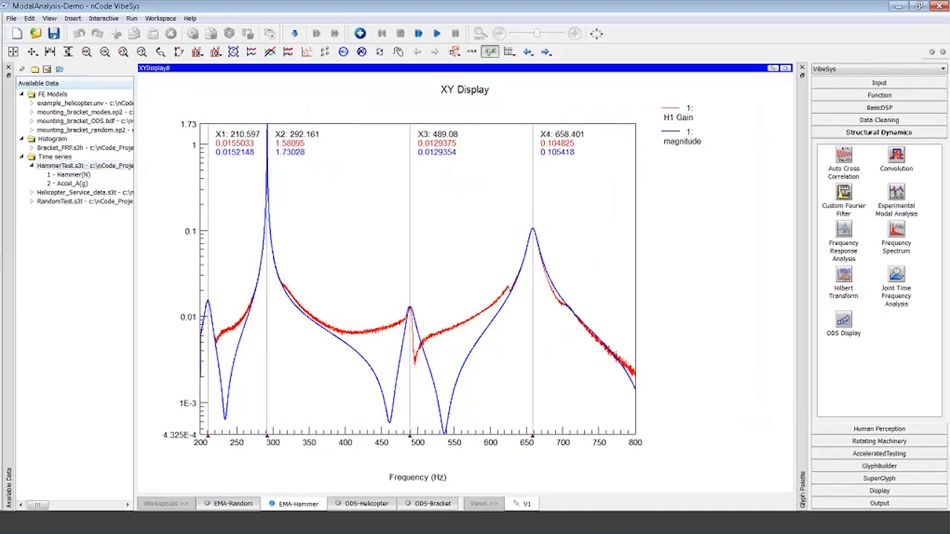
pyautogui.click(786, 69)
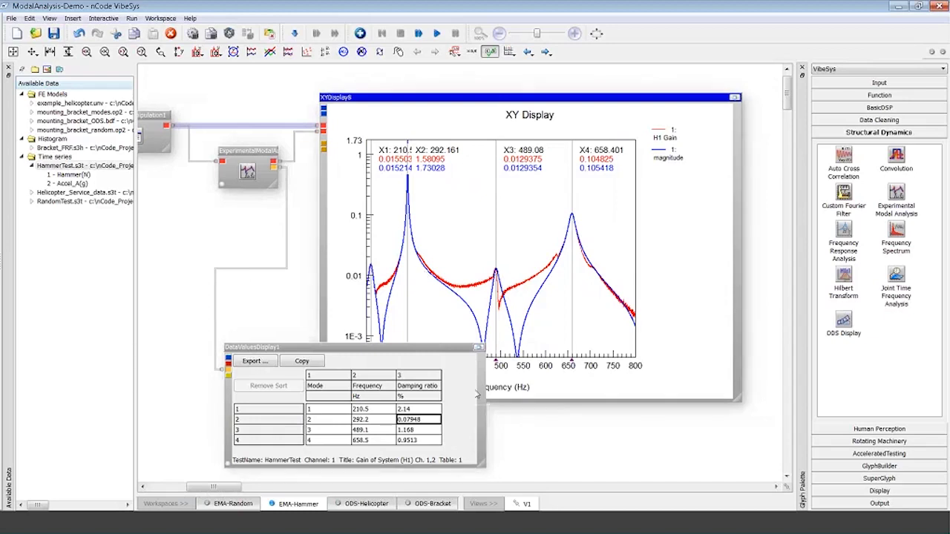
# Check the first mode's damping ratio in the hammer test results, and look back at the Hammer and Response inputs
pyautogui.click(425, 411)
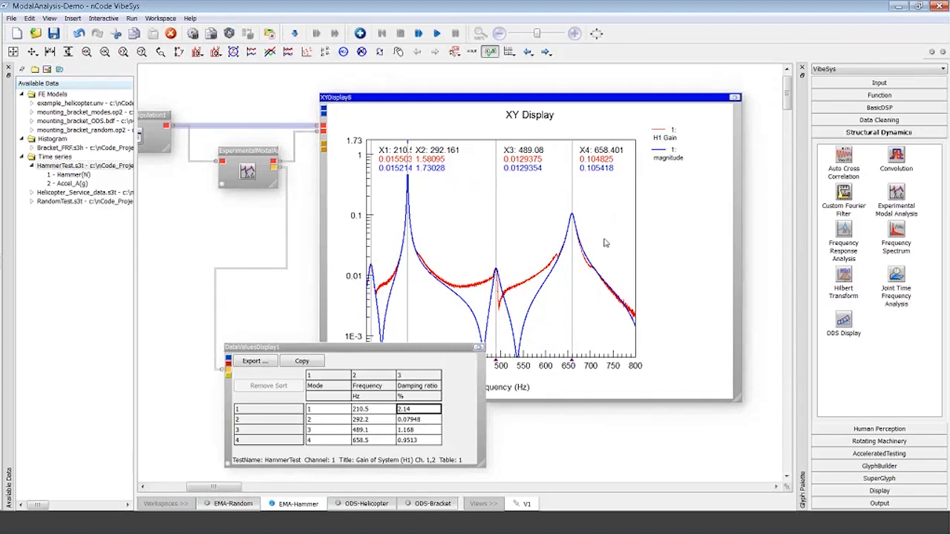
pyautogui.click(560, 421)
pyautogui.moveTo(227, 487); pyautogui.dragTo(190, 488)
pyautogui.click(191, 169)
pyautogui.click(191, 74)
pyautogui.click(192, 170)
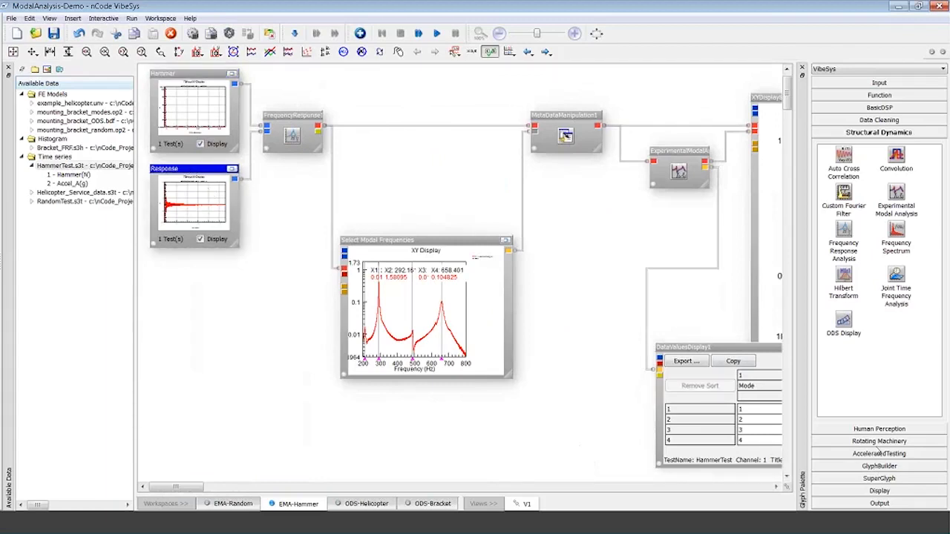
# Add an ExponentialWindow and a ForceWindow SuperGlyph to the EMA-Hammer workspace, beside the Select Modal Frequencies display
pyautogui.click(881, 479)
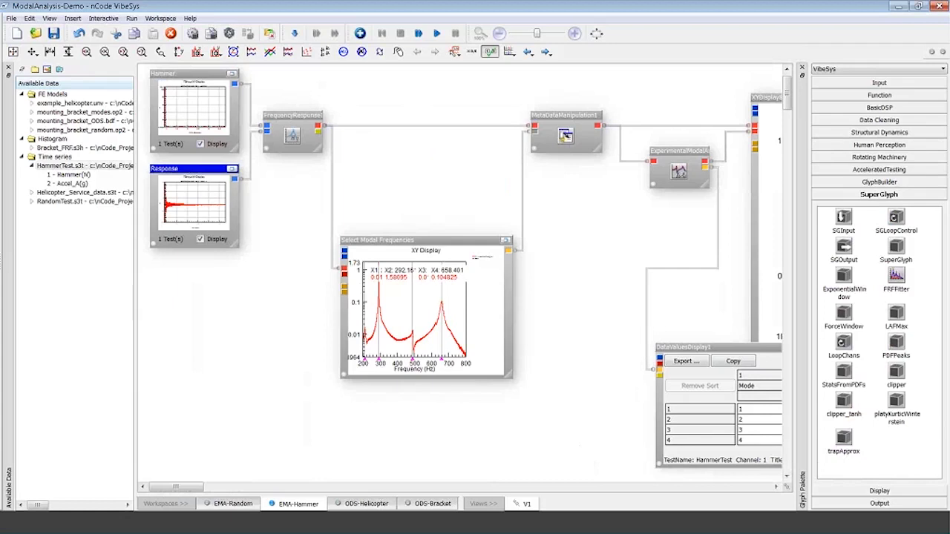
pyautogui.click(845, 279)
pyautogui.moveTo(845, 278); pyautogui.dragTo(564, 301)
pyautogui.moveTo(844, 313); pyautogui.dragTo(558, 361)
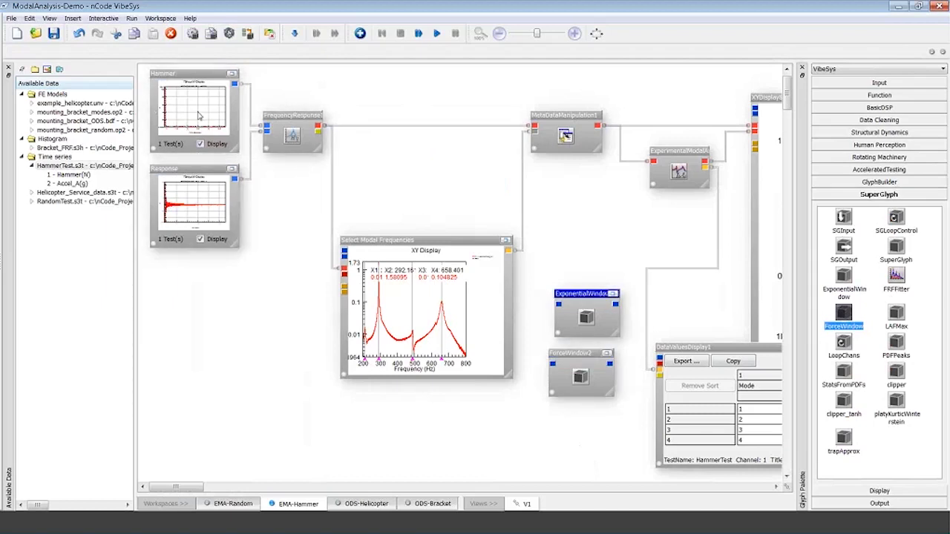
# Check the TimeConstant property of the ExponentialWindow, and delete both window glyphs from the workspace
pyautogui.doubleClick(581, 301)
pyautogui.click(409, 188)
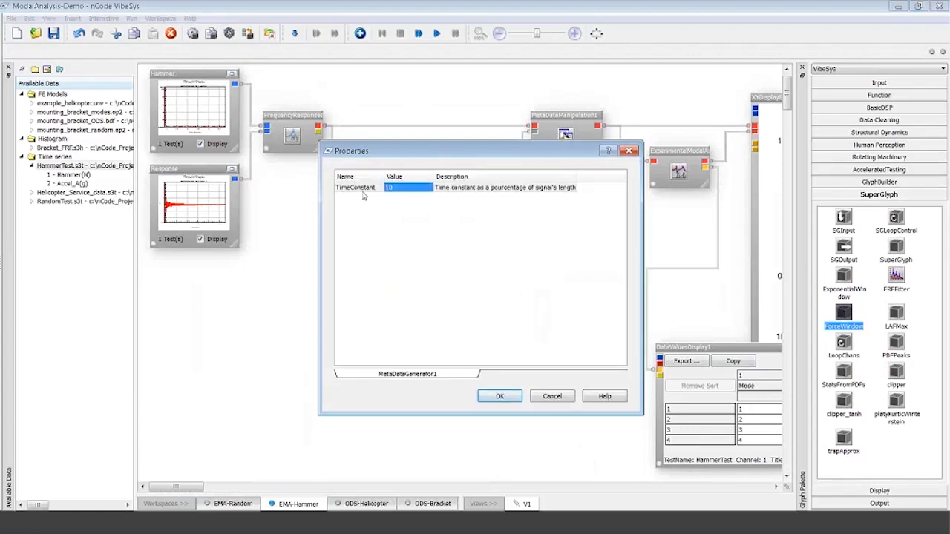
pyautogui.click(552, 396)
pyautogui.click(609, 396)
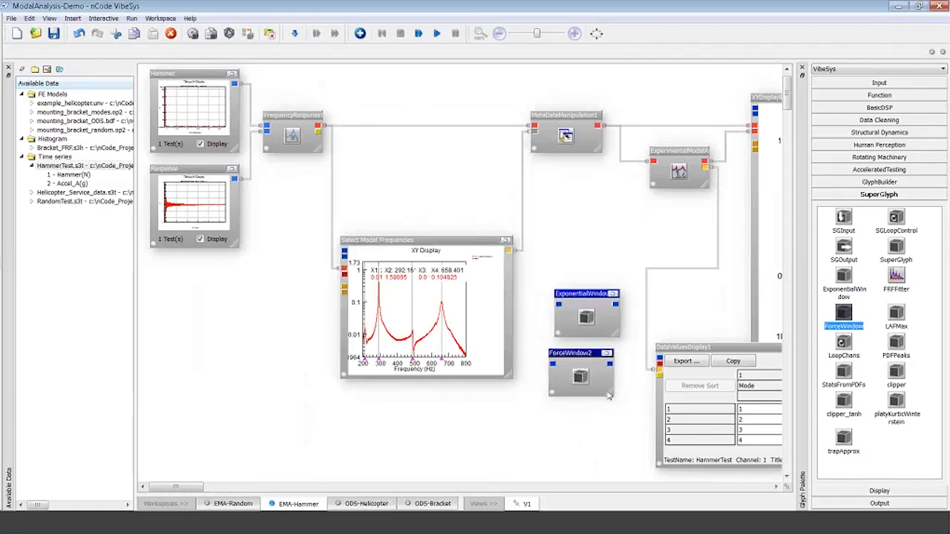
pyautogui.press('Delete')
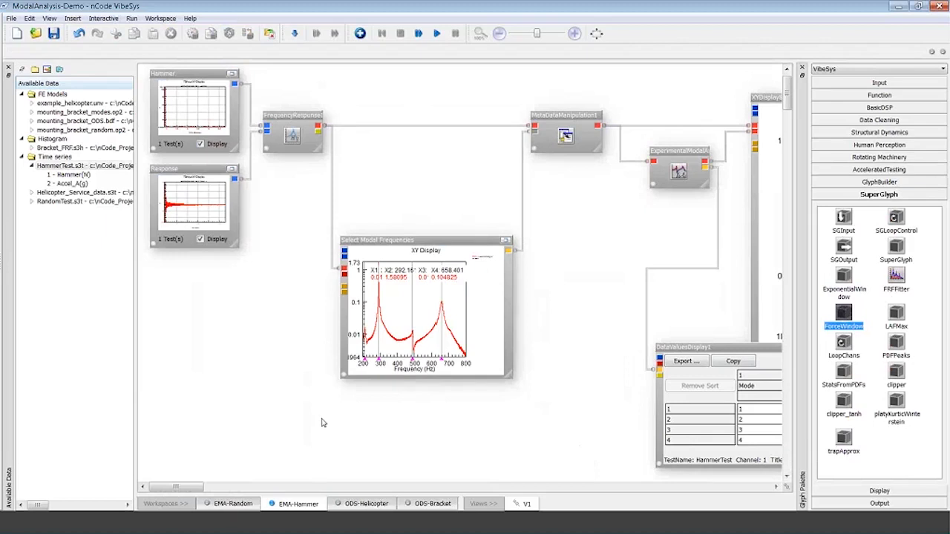
pyautogui.click(919, 141)
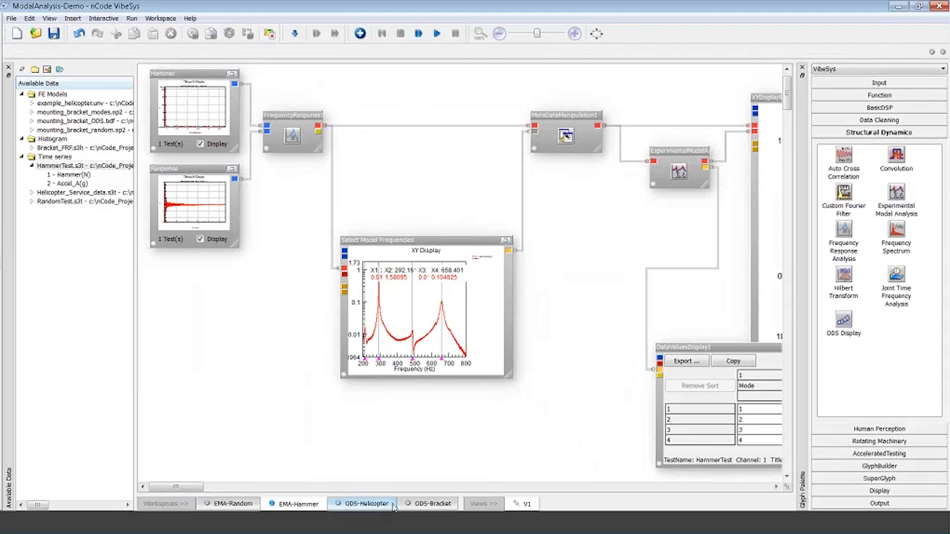
# Load the example_helicopter.unv model into FEInput1 of the ODS-Helicopter workspace
pyautogui.click(366, 504)
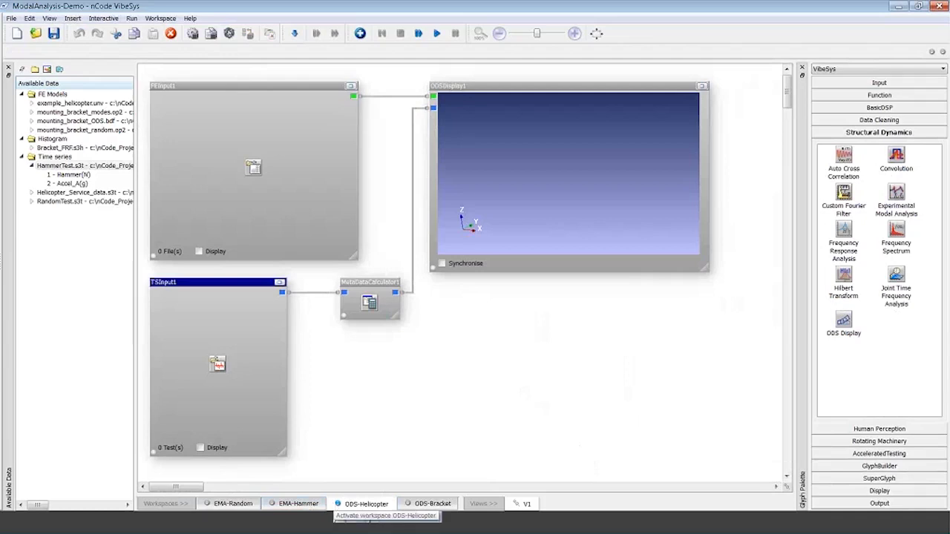
pyautogui.moveTo(74, 103); pyautogui.dragTo(222, 168)
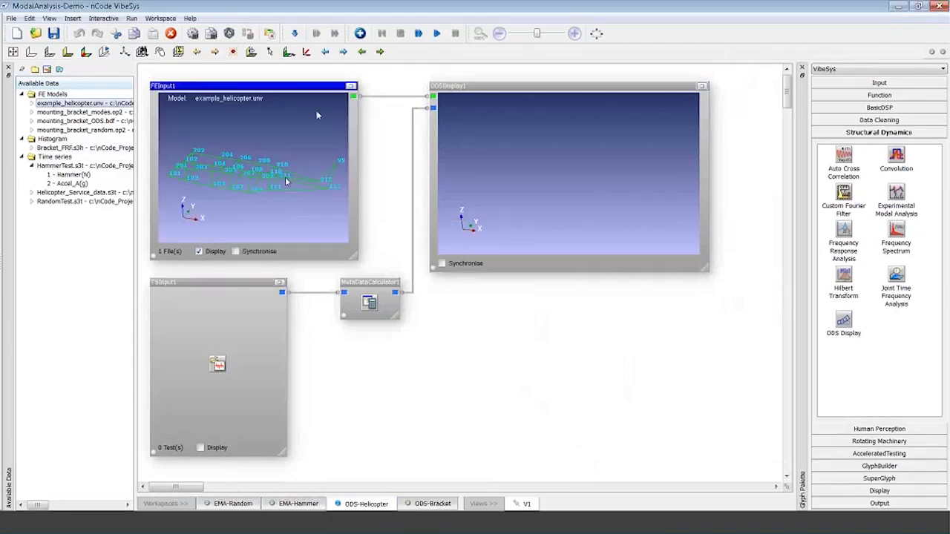
# Enlarge the helicopter model display, examine the numbered wireframe nodes around the tail, and restore the display size
pyautogui.click(352, 86)
pyautogui.moveTo(540, 328); pyautogui.dragTo(513, 342)
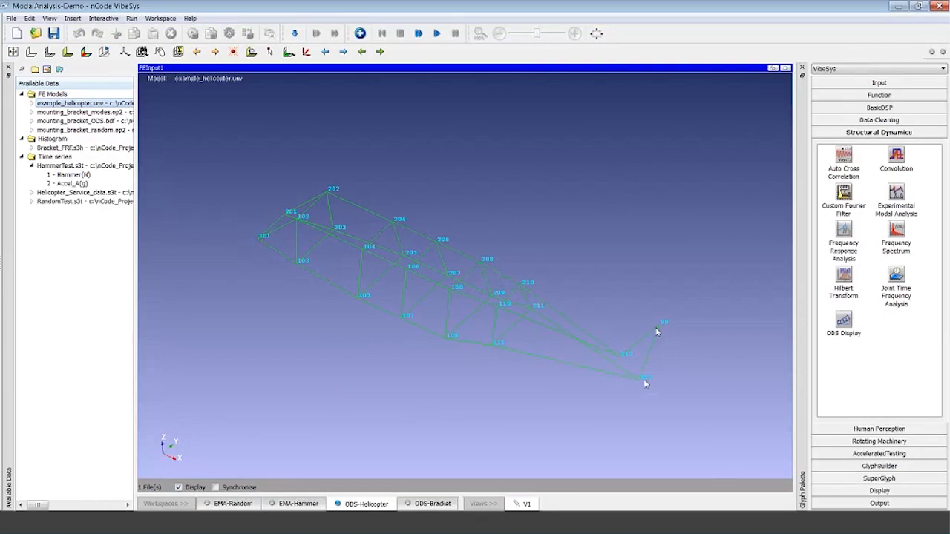
pyautogui.moveTo(551, 357); pyautogui.dragTo(464, 349)
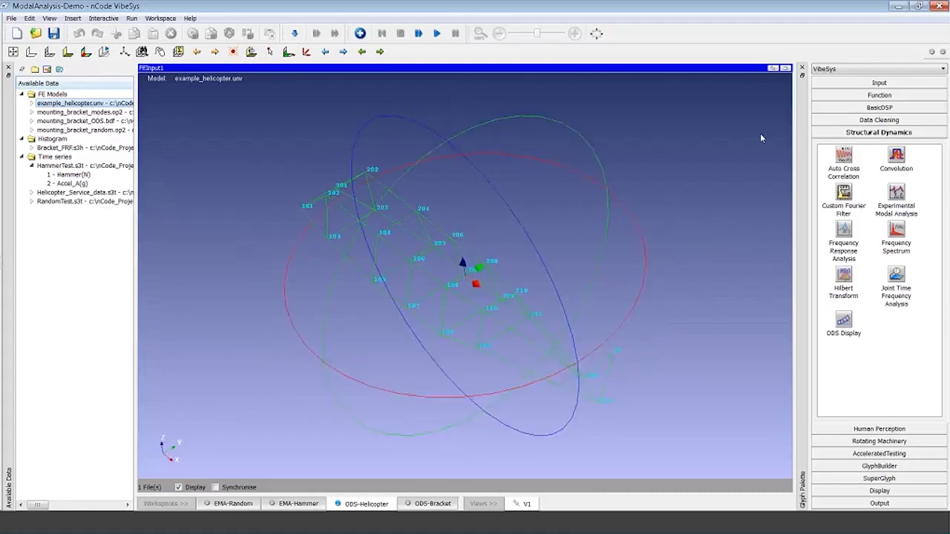
pyautogui.click(786, 69)
# Load Helicopter_Service_data.s3t into TSInput1 and turn on its time series display
pyautogui.doubleClick(70, 193)
pyautogui.moveTo(70, 194)
pyautogui.mouseDown()
pyautogui.moveTo(180, 359)
pyautogui.moveTo(205, 455)
pyautogui.mouseUp()
pyautogui.click(200, 449)
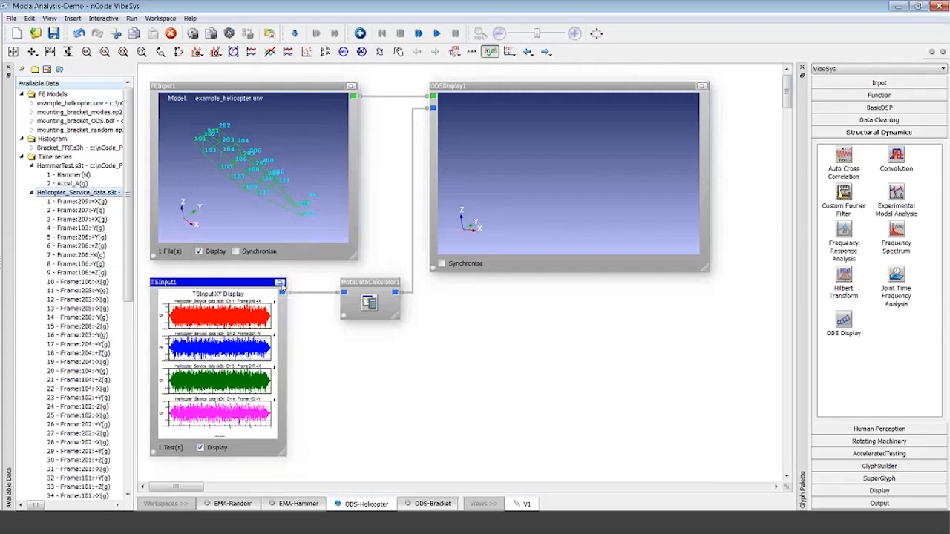
# Enlarge the TSInput1 display, page through the helicopter service data channels, and restore it to its workspace size
pyautogui.click(280, 284)
pyautogui.click(547, 52)
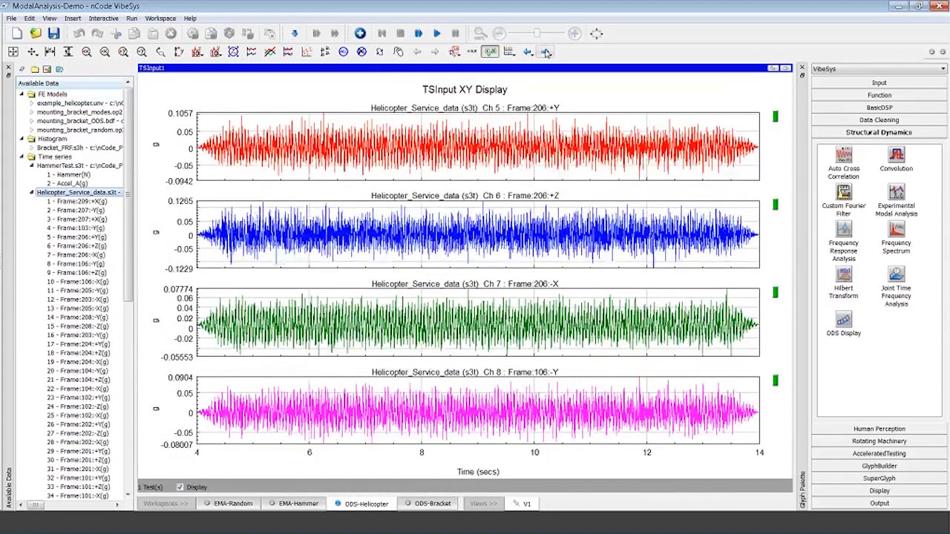
pyautogui.click(547, 52)
pyautogui.click(547, 51)
pyautogui.click(547, 52)
pyautogui.click(546, 52)
pyautogui.click(546, 52)
pyautogui.click(545, 53)
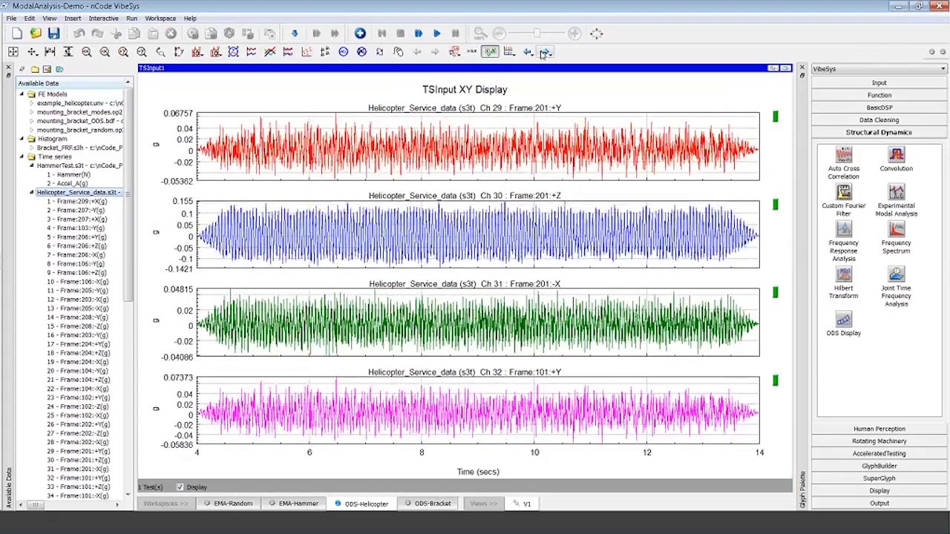
pyautogui.click(545, 53)
pyautogui.click(545, 53)
pyautogui.doubleClick(355, 329)
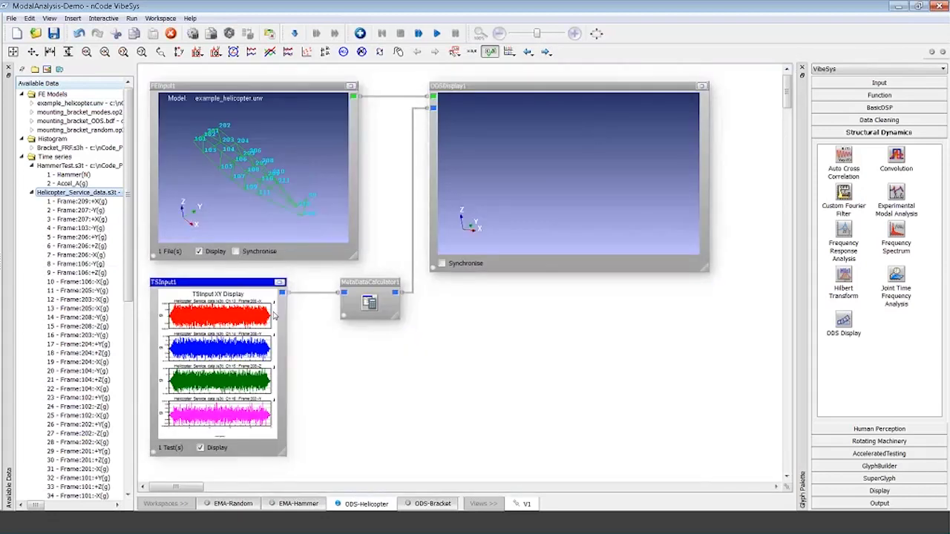
pyautogui.doubleClick(232, 309)
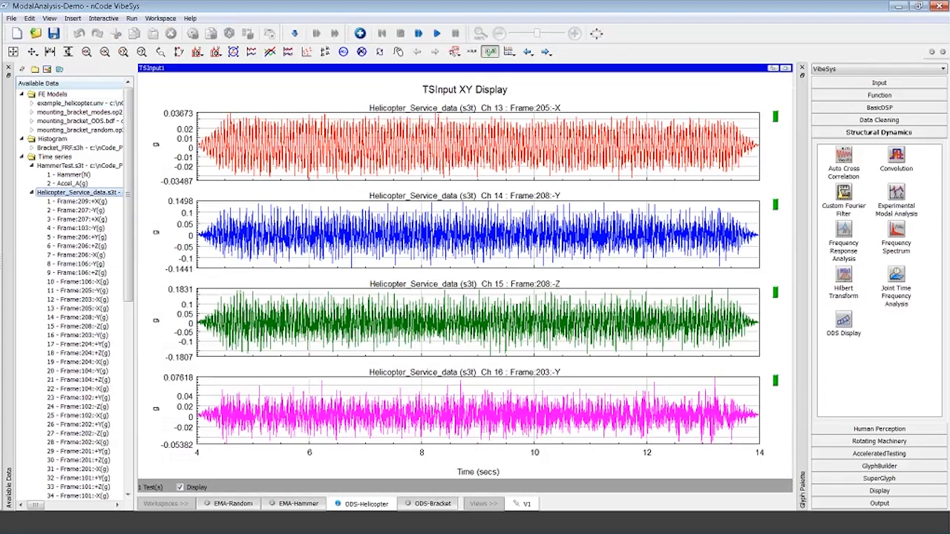
pyautogui.click(787, 69)
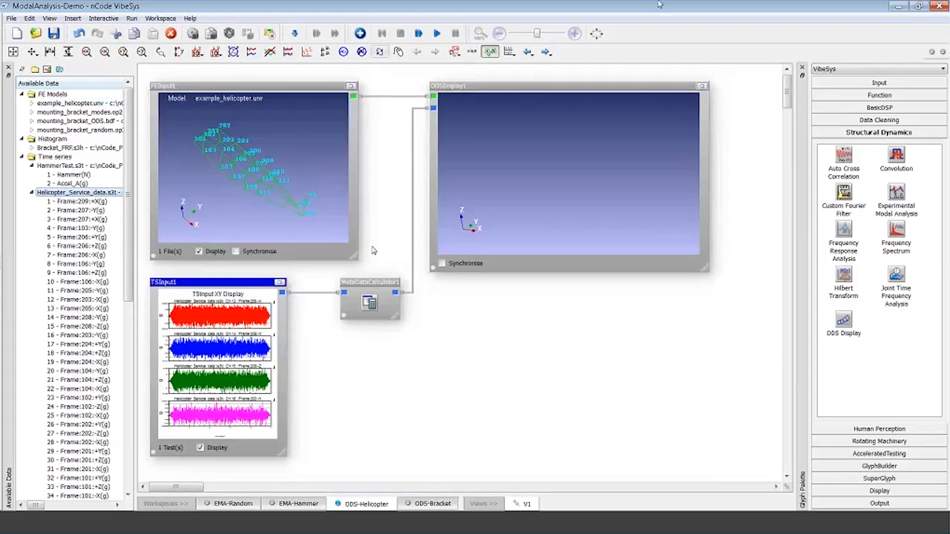
# Run the ODS-Helicopter workspace and review the model and time series connections feeding ODSDisplay1
pyautogui.click(438, 33)
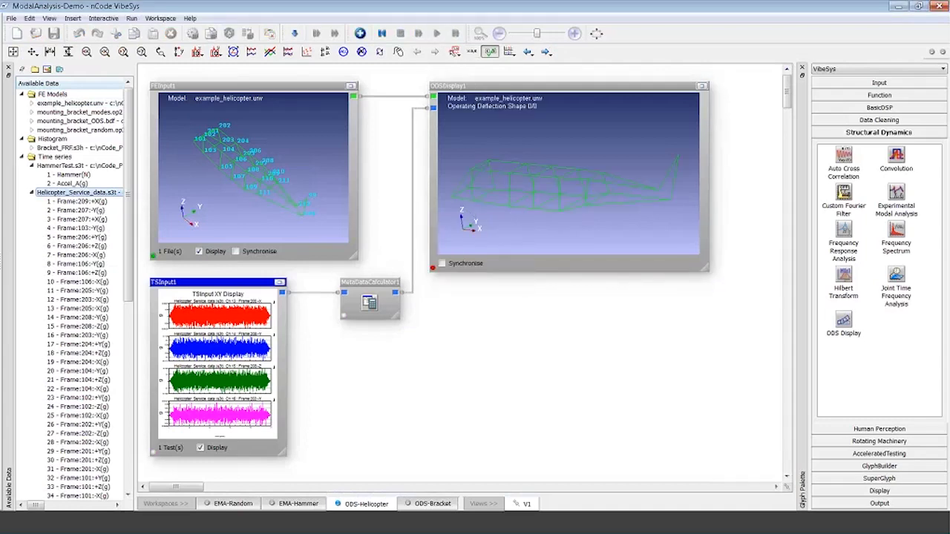
pyautogui.click(489, 96)
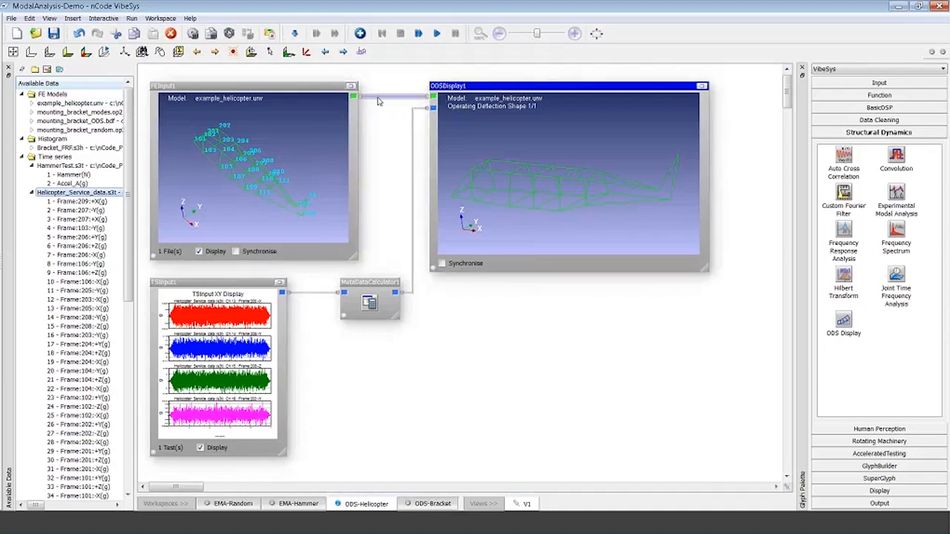
pyautogui.click(416, 115)
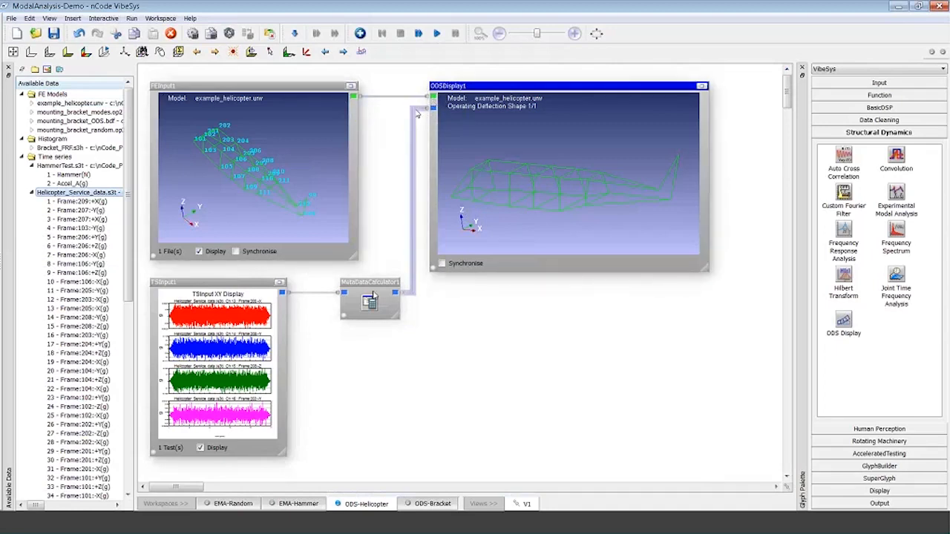
pyautogui.click(226, 284)
pyautogui.keyDown('ctrl'); pyautogui.click(492, 90); pyautogui.keyUp('ctrl')
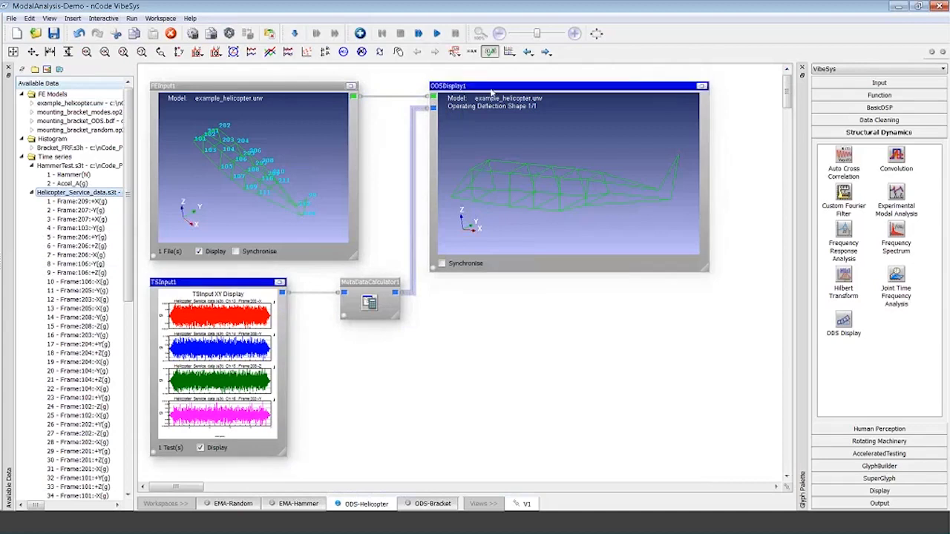
pyautogui.click(491, 91)
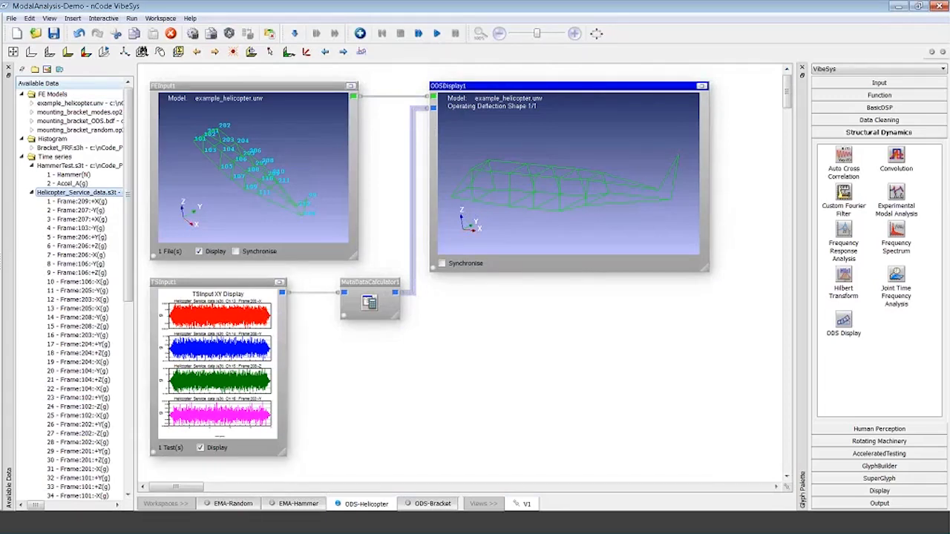
# Open the ODS Mapping Editor for ODSDisplay1, and enlarge it and its columns to read the full Measurement DOF entries
pyautogui.click(363, 54)
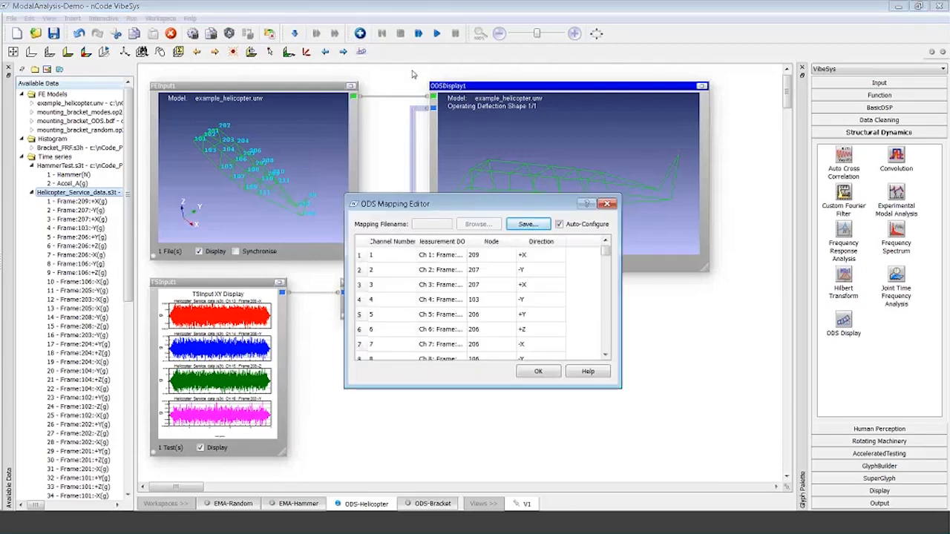
pyautogui.moveTo(626, 395); pyautogui.dragTo(705, 487)
pyautogui.moveTo(416, 241); pyautogui.dragTo(427, 241)
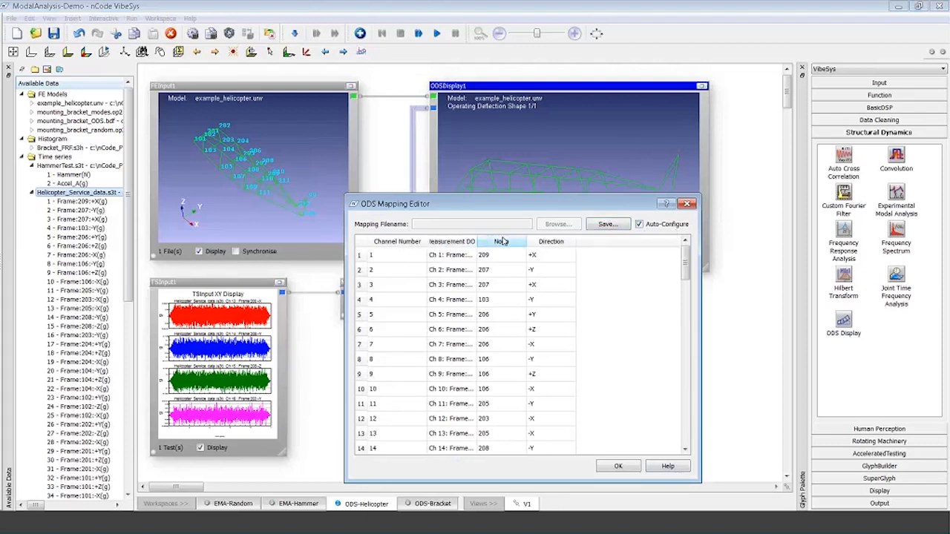
pyautogui.moveTo(478, 241); pyautogui.dragTo(510, 241)
pyautogui.click(393, 285)
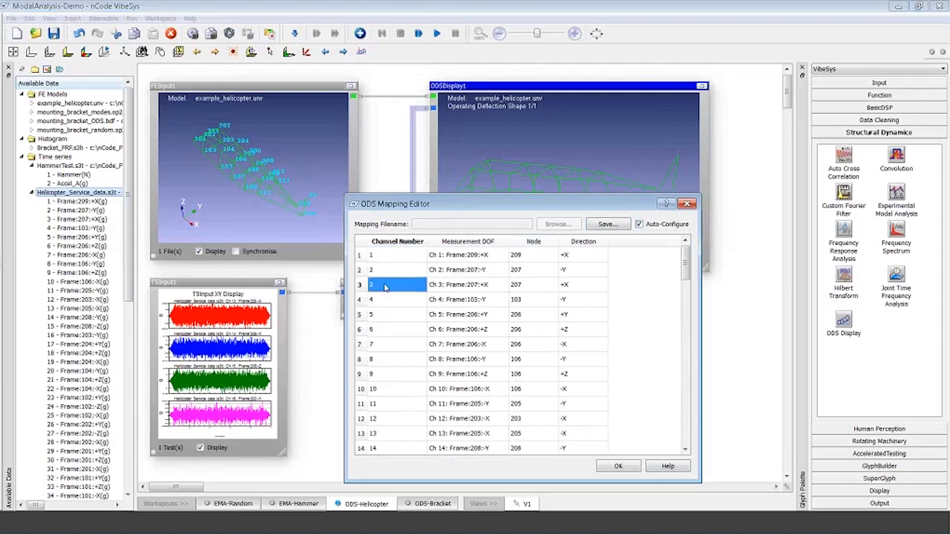
# Page TSInput1 back to channels 1 to 4, enlarge the glyph, and compare its channel titles with the mapping's Measurement DOF entries
pyautogui.click(249, 293)
pyautogui.click(529, 52)
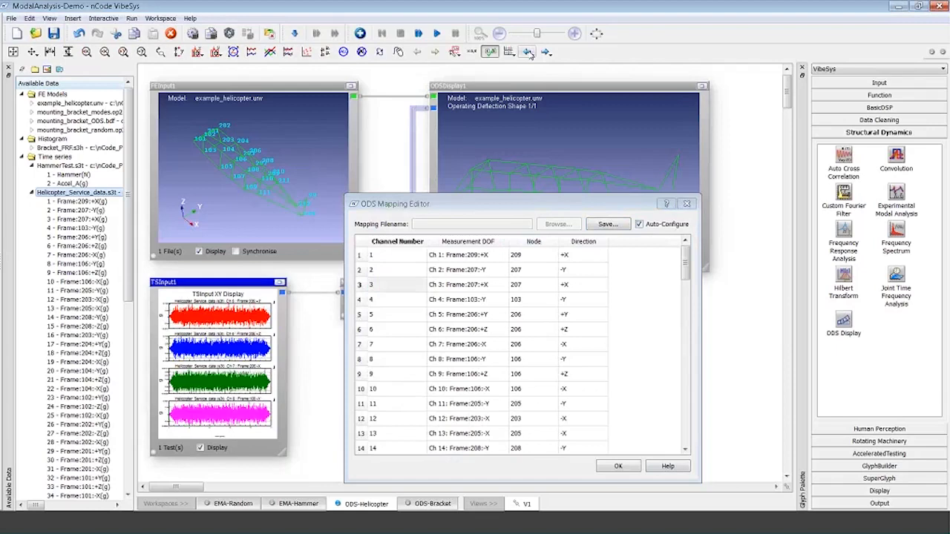
pyautogui.moveTo(288, 466); pyautogui.dragTo(344, 484)
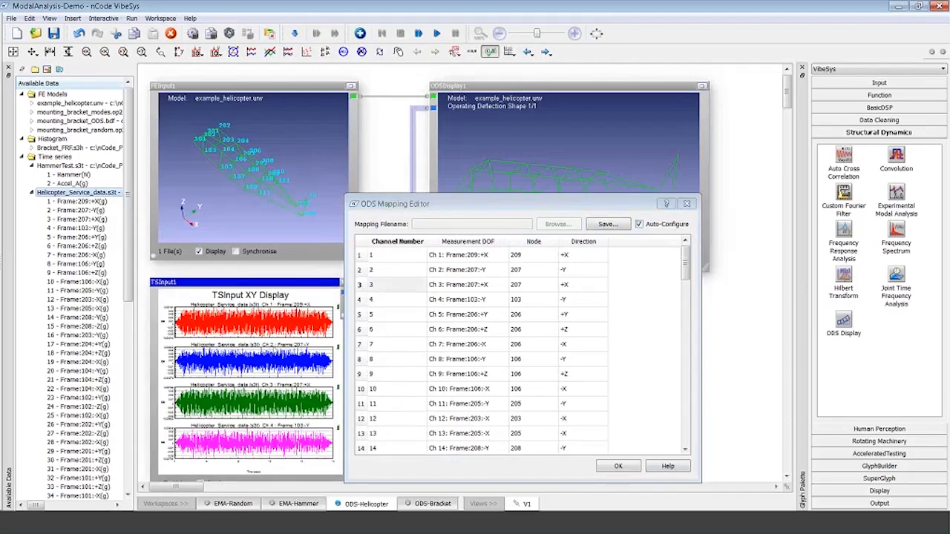
pyautogui.click(456, 255)
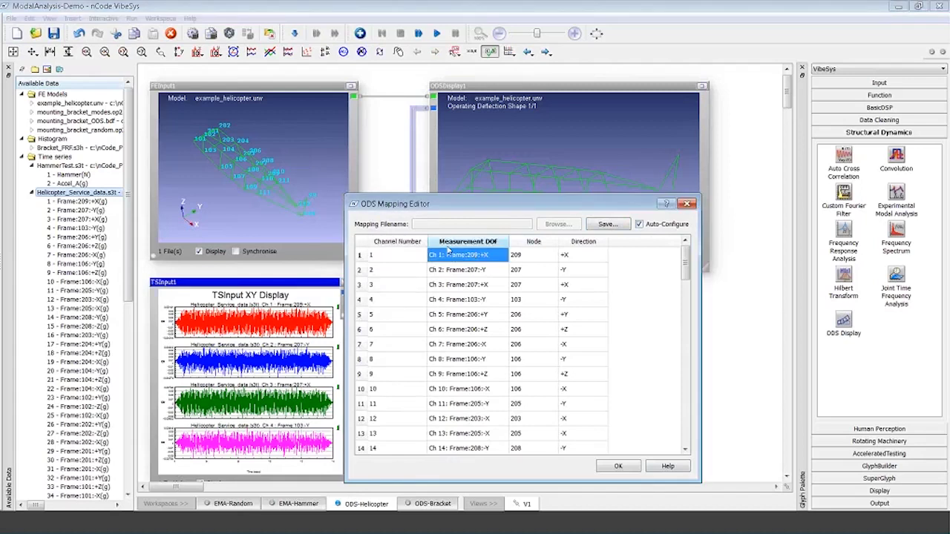
pyautogui.click(460, 272)
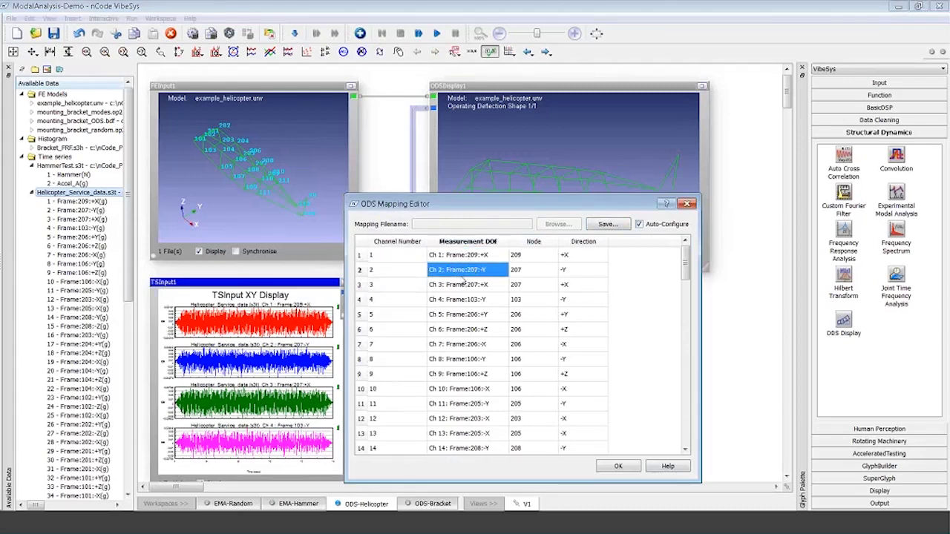
# Turn off Auto-Configure in the ODS mapping and assign channel 1 to node 211
pyautogui.click(639, 224)
pyautogui.click(640, 224)
pyautogui.click(538, 256)
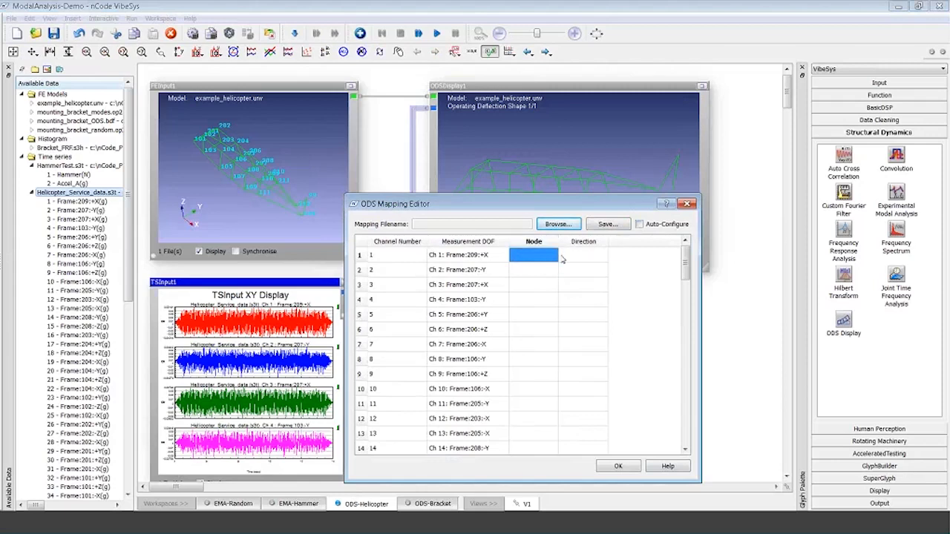
pyautogui.write('211')
pyautogui.press('Tab')
# Set channel 1's mapping direction to +X and accept the ODS mapping
pyautogui.click(607, 260)
pyautogui.click(568, 265)
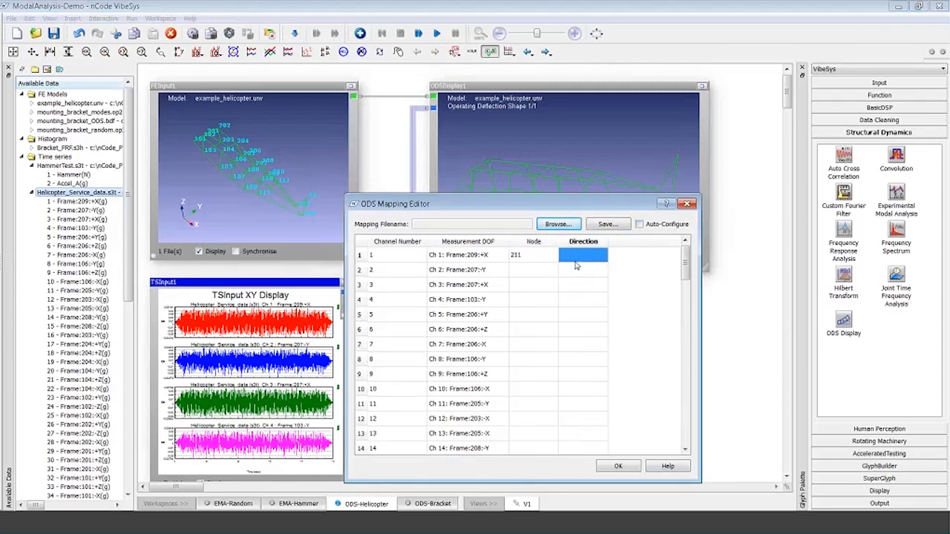
pyautogui.write('+X')
pyautogui.press('Tab')
pyautogui.scroll(-2, 574, 297)
pyautogui.scroll(-2, 574, 305)
pyautogui.scroll(5, 565, 303)
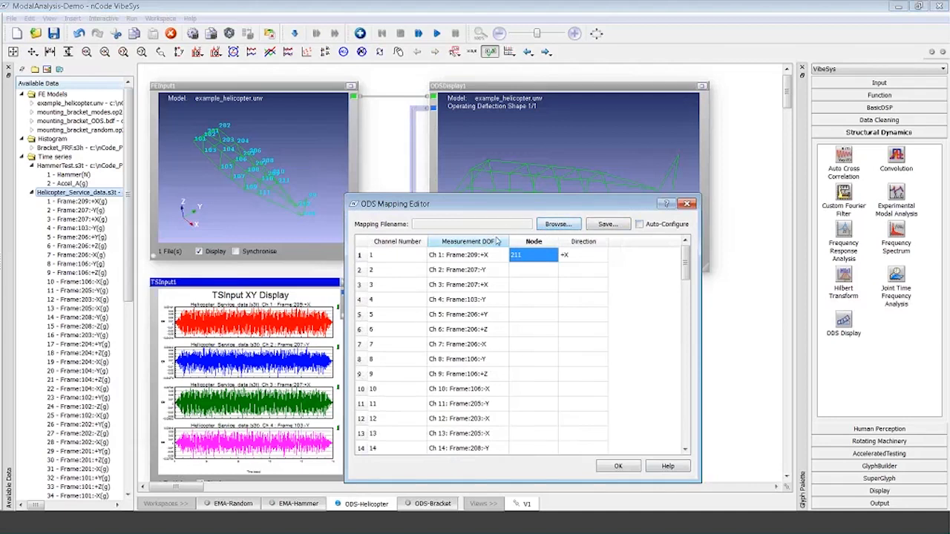
pyautogui.click(481, 255)
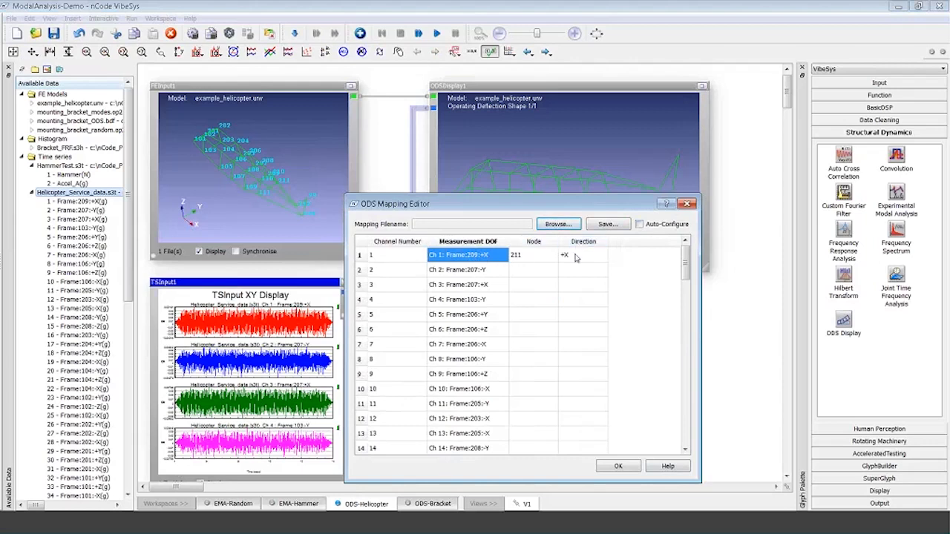
pyautogui.click(618, 466)
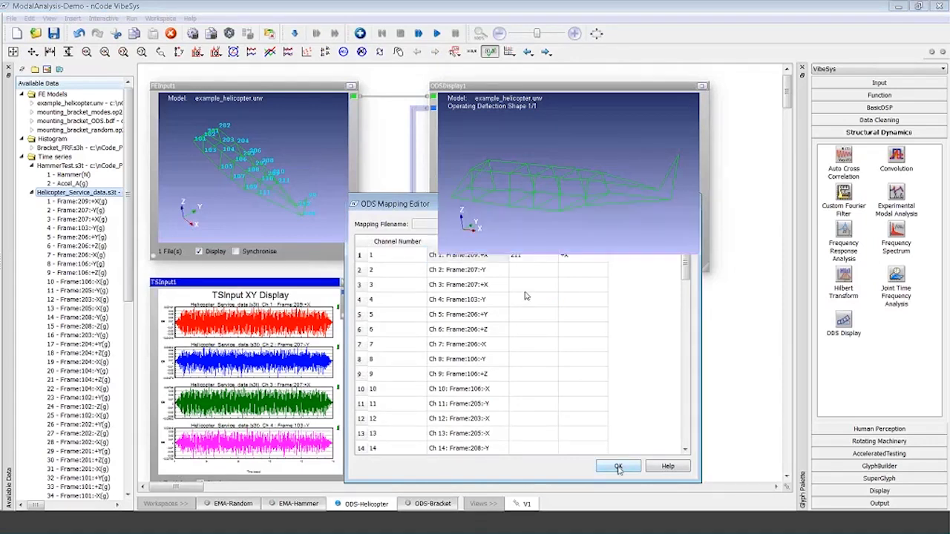
# Rearrange the workspace by shifting ODSDisplay1 to the right and placing MetaDataCalculator1 beside TSInput1
pyautogui.click(371, 286)
pyautogui.moveTo(403, 297); pyautogui.dragTo(450, 356)
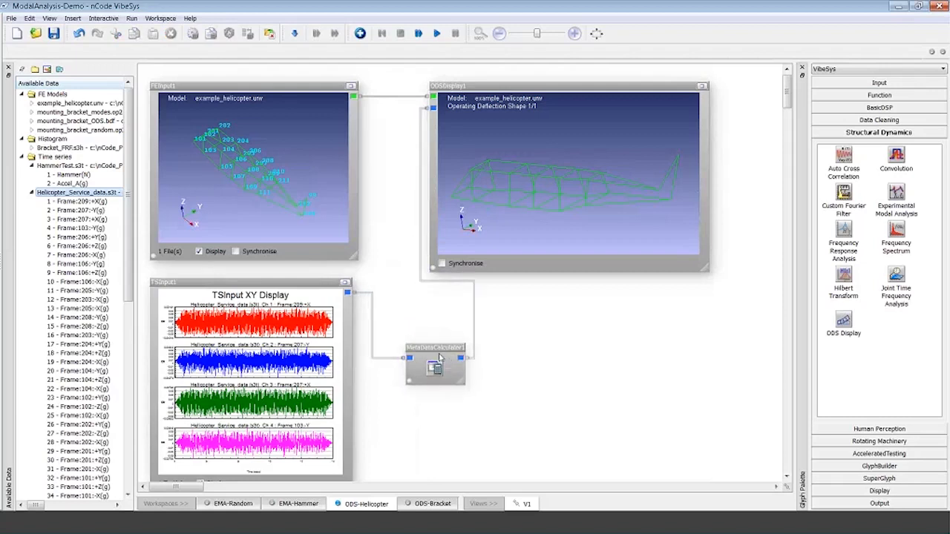
pyautogui.moveTo(446, 96); pyautogui.dragTo(508, 91)
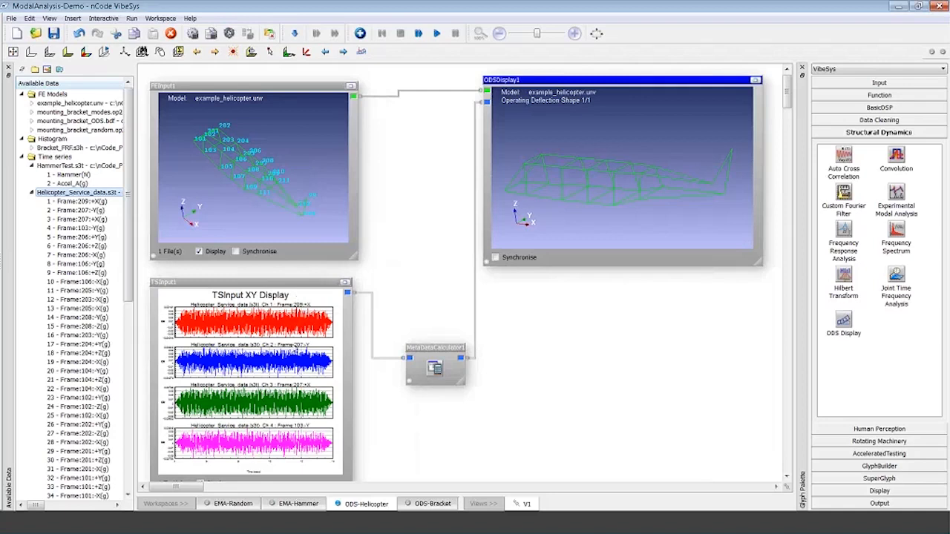
pyautogui.moveTo(432, 348); pyautogui.dragTo(413, 285)
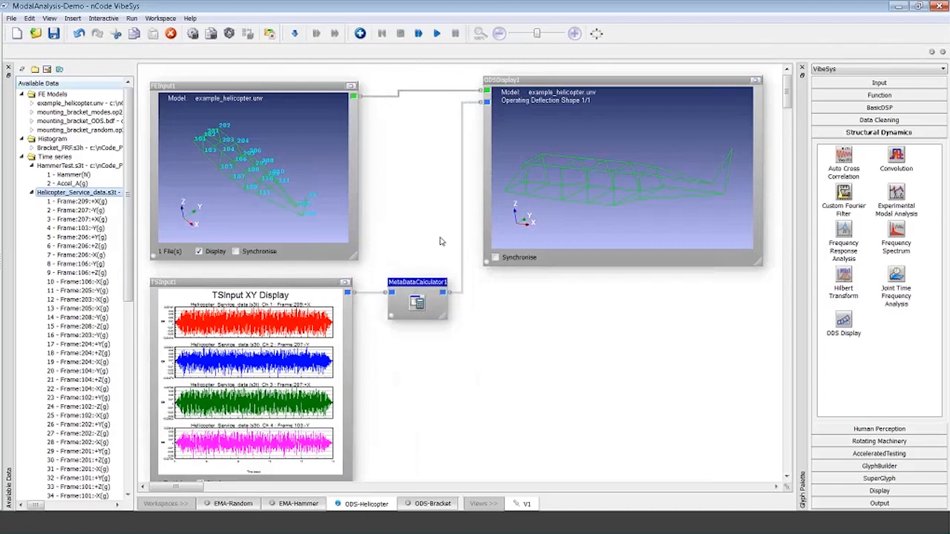
# Review the MappingType options in ODSDisplay1's properties and accept the dialog
pyautogui.doubleClick(519, 79)
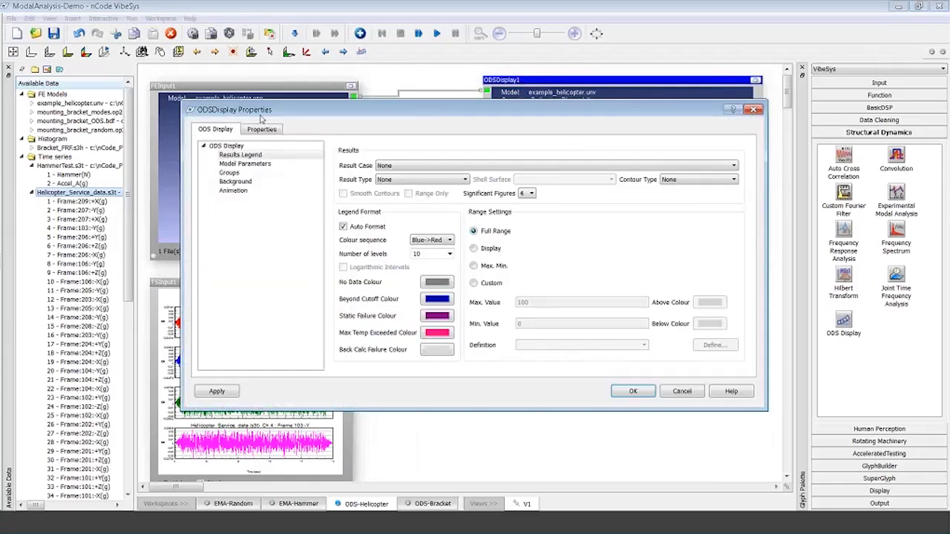
pyautogui.click(256, 132)
pyautogui.click(226, 190)
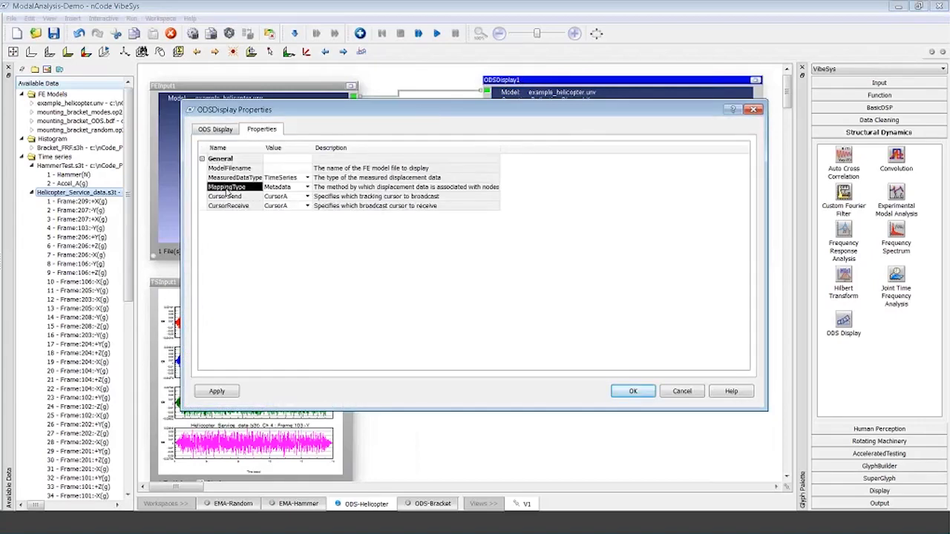
pyautogui.click(289, 187)
pyautogui.click(306, 187)
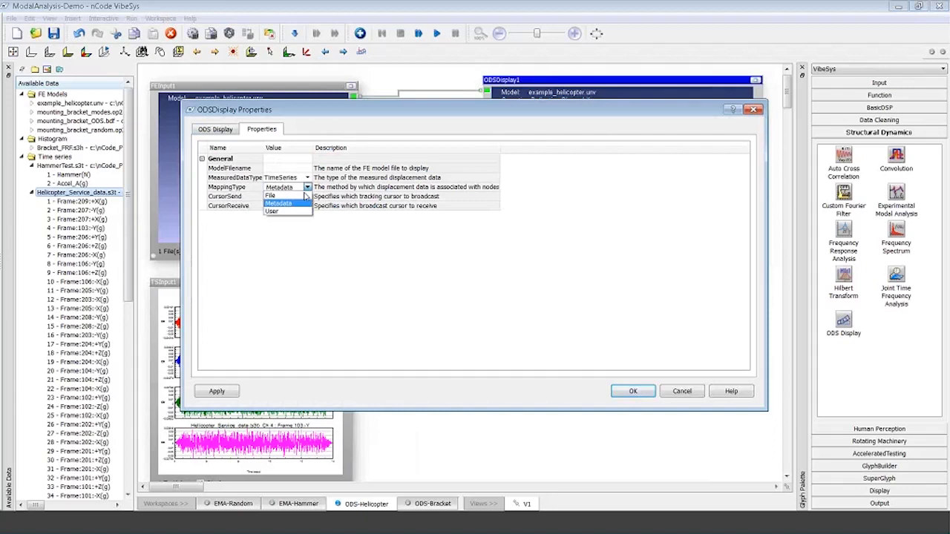
pyautogui.click(282, 211)
pyautogui.click(306, 187)
pyautogui.click(288, 209)
pyautogui.click(627, 392)
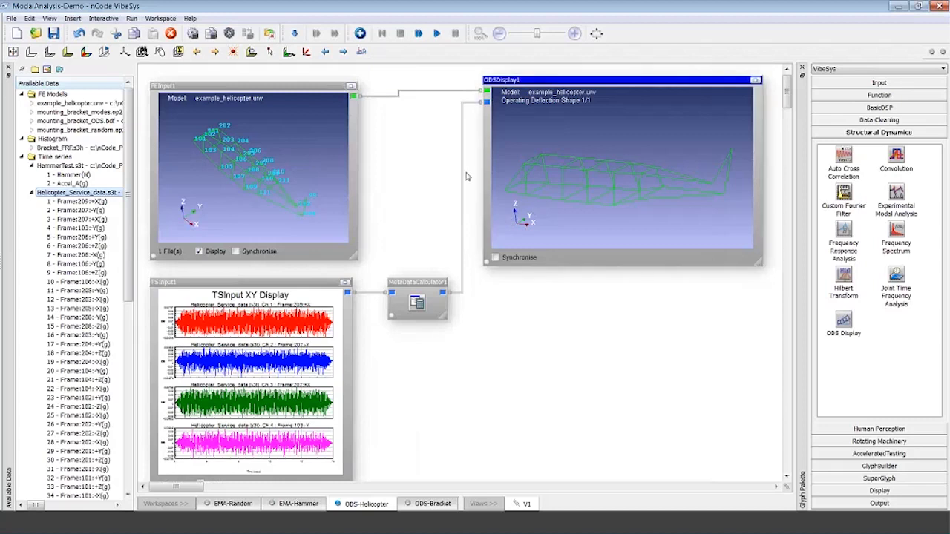
pyautogui.click(266, 337)
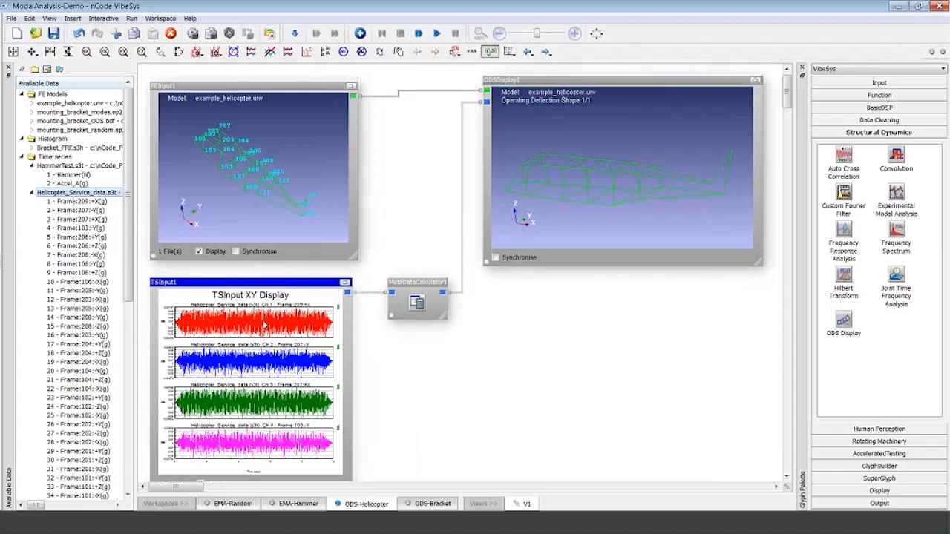
pyautogui.moveTo(263, 324)
pyautogui.click(418, 282)
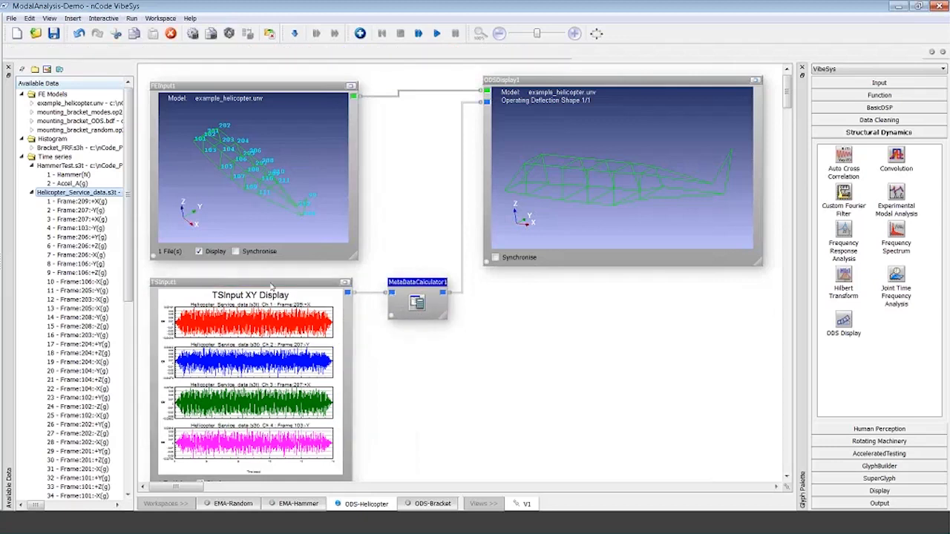
pyautogui.click(295, 301)
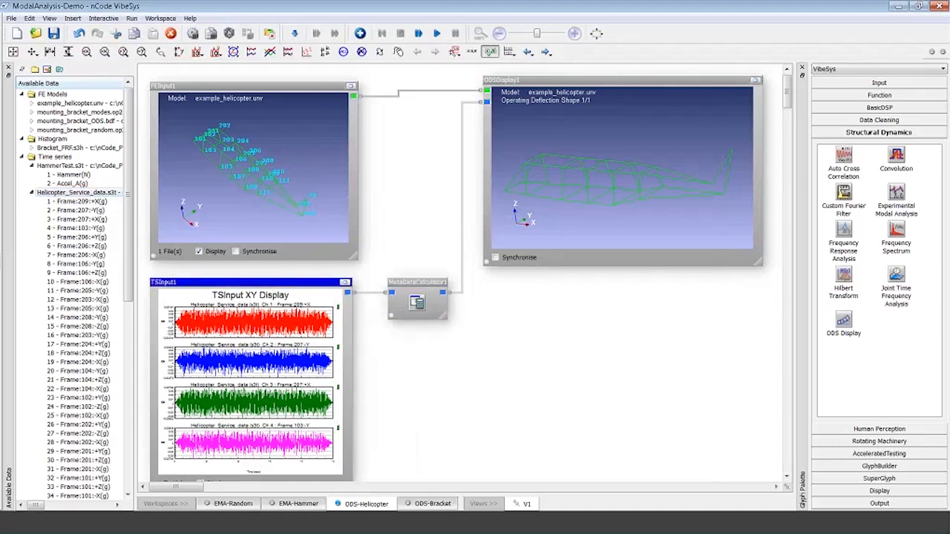
pyautogui.click(257, 171)
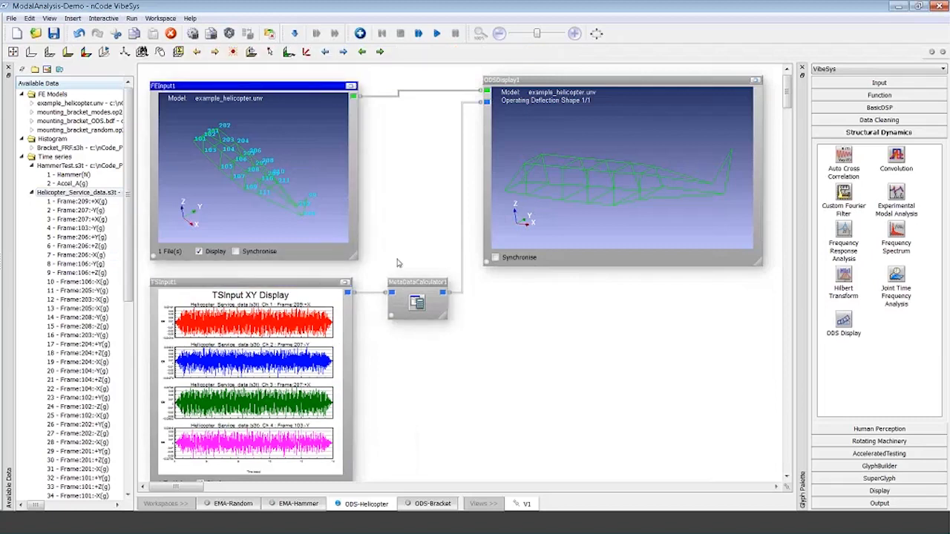
pyautogui.click(423, 297)
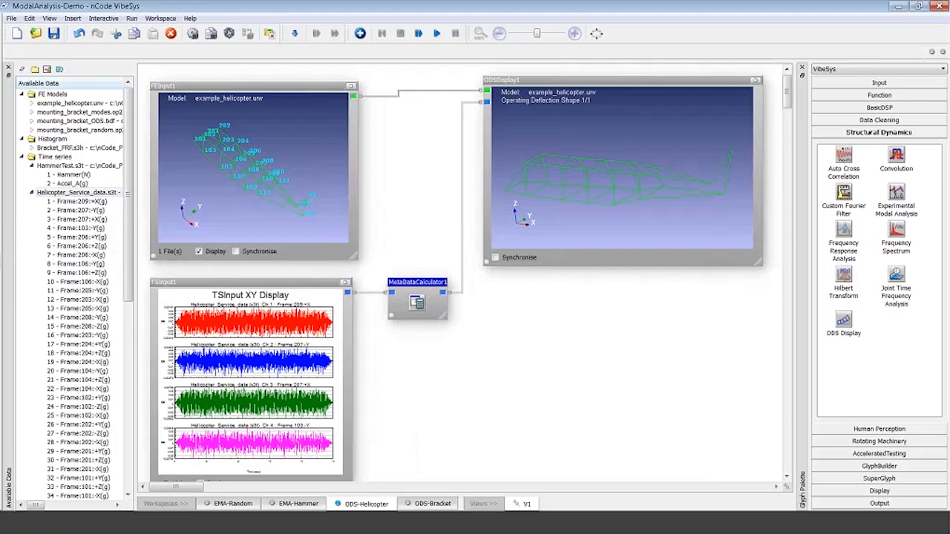
pyautogui.click(306, 292)
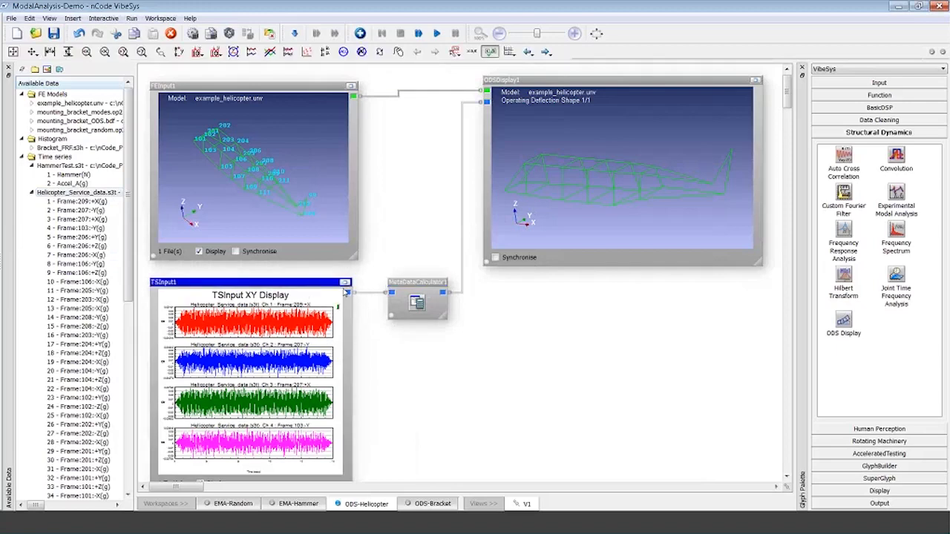
# Enlarge TSInput1, mark the time section from about 6.9 to 8 seconds, and restore the glyph's size
pyautogui.click(344, 283)
pyautogui.moveTo(361, 145); pyautogui.dragTo(421, 145)
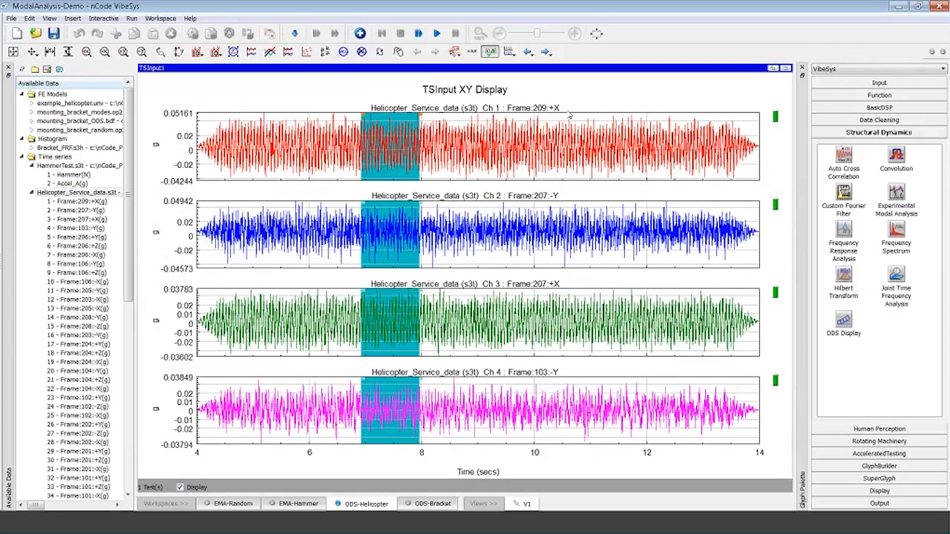
pyautogui.click(785, 68)
# Animate the deflection shape in ODSDisplay1 with a scale factor of 5 and raise the playback speed
pyautogui.click(513, 80)
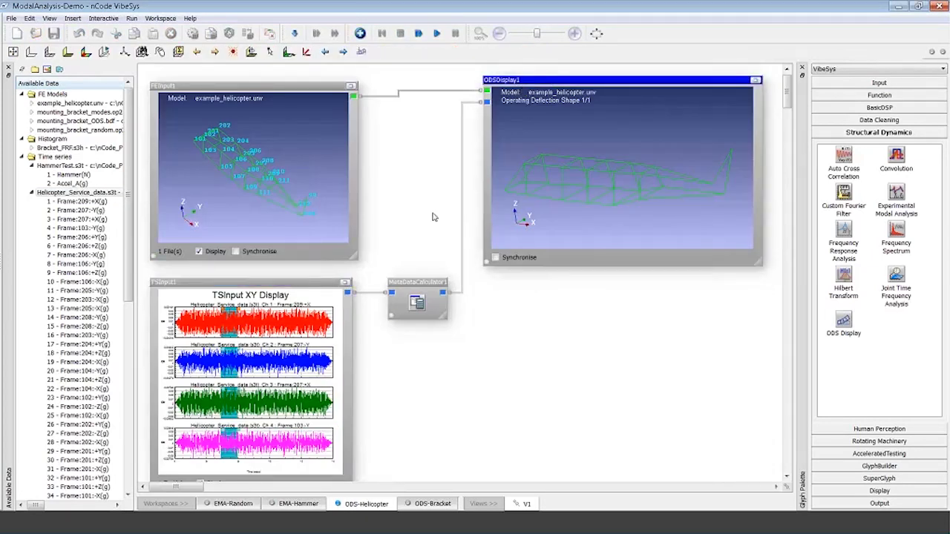
pyautogui.click(104, 52)
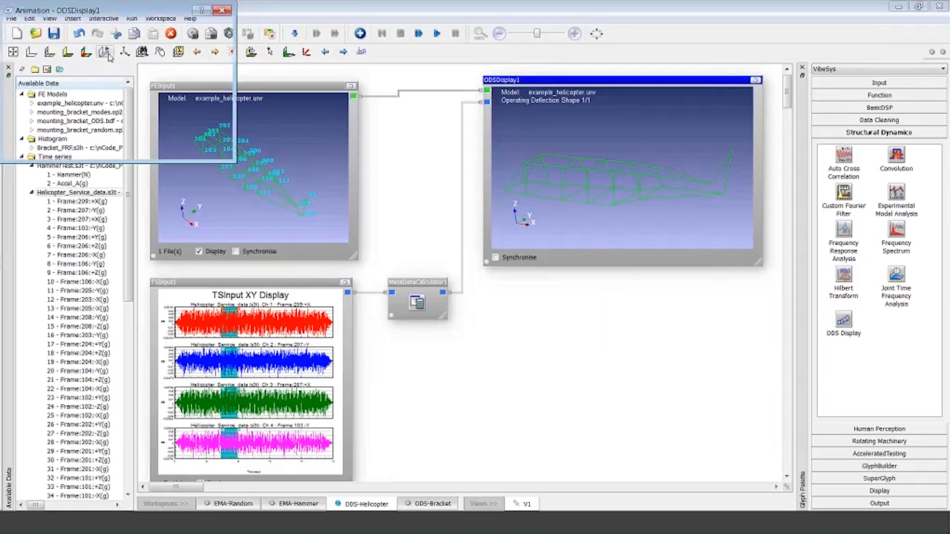
pyautogui.doubleClick(142, 65)
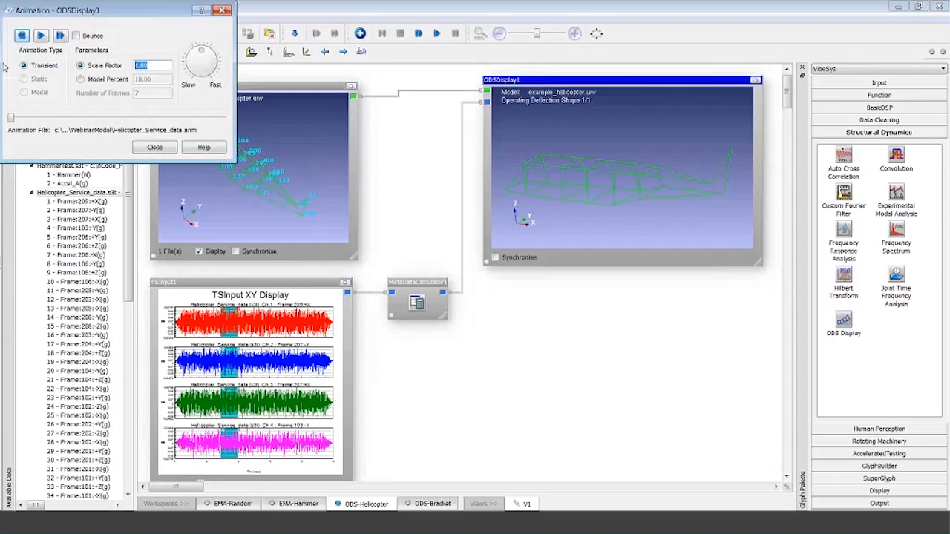
pyautogui.write('5')
pyautogui.click(41, 35)
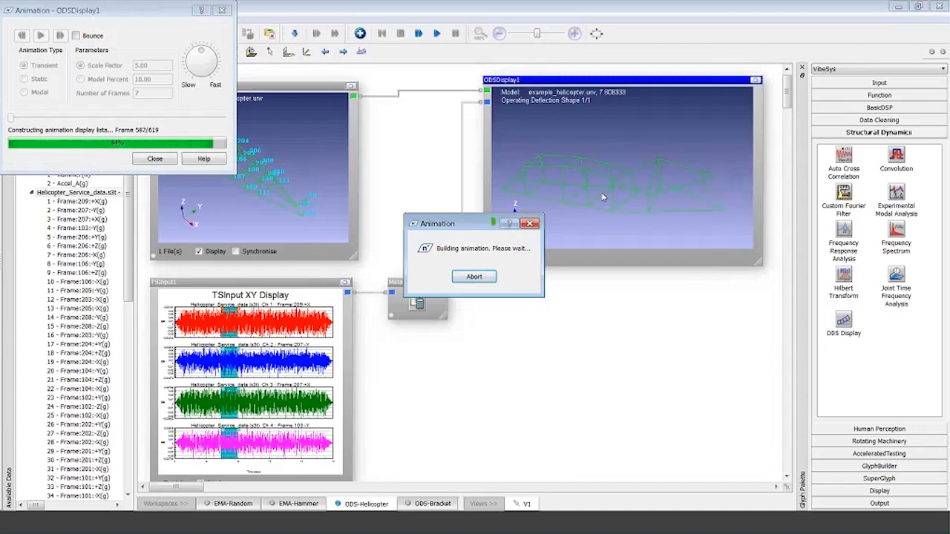
pyautogui.click(205, 62)
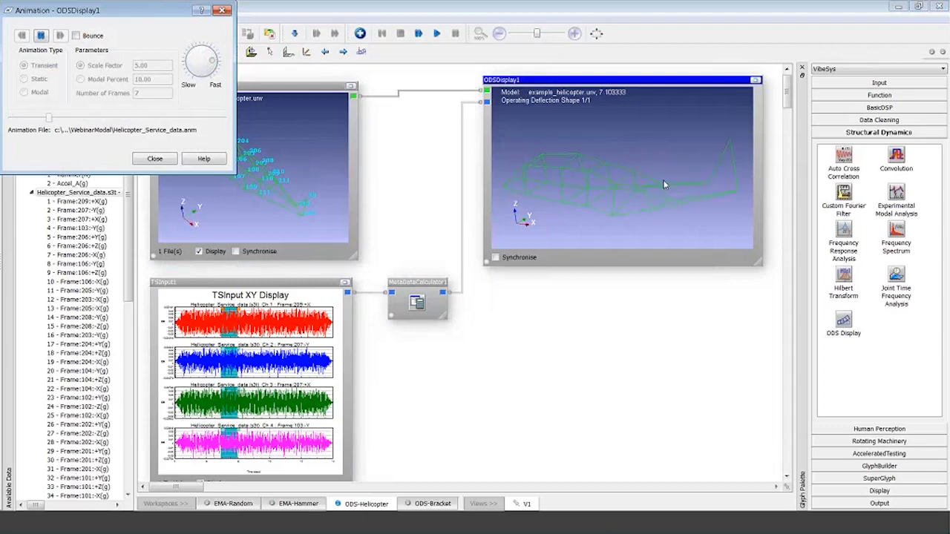
# Add an XY Display fed by MetaDataCalculator1's output to follow the signals alongside the running animation
pyautogui.click(868, 491)
pyautogui.moveTo(896, 430); pyautogui.dragTo(479, 286)
pyautogui.doubleClick(480, 288)
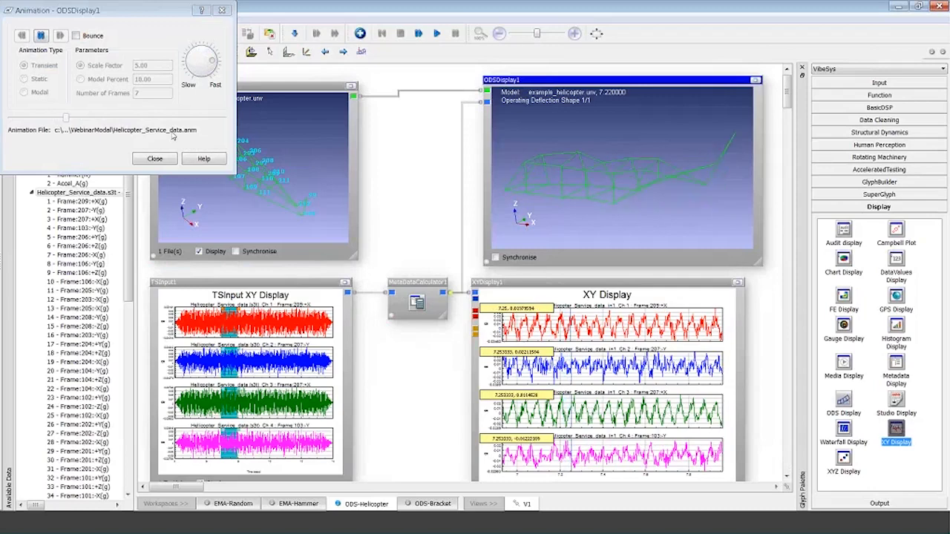
# Pause the animation, step through its frames while comparing the deflection shape with the XY Display cursors, and close the animation controls
pyautogui.click(81, 120)
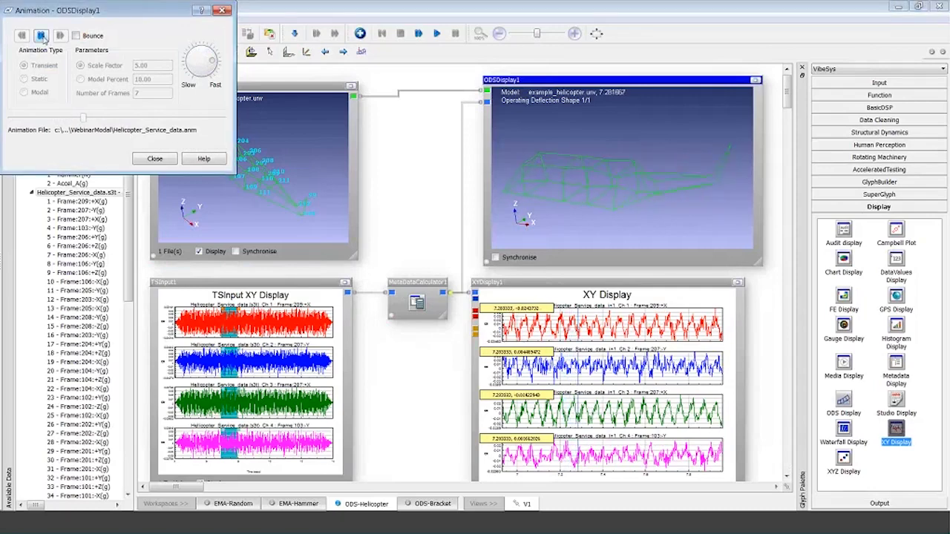
pyautogui.moveTo(81, 120); pyautogui.dragTo(107, 121)
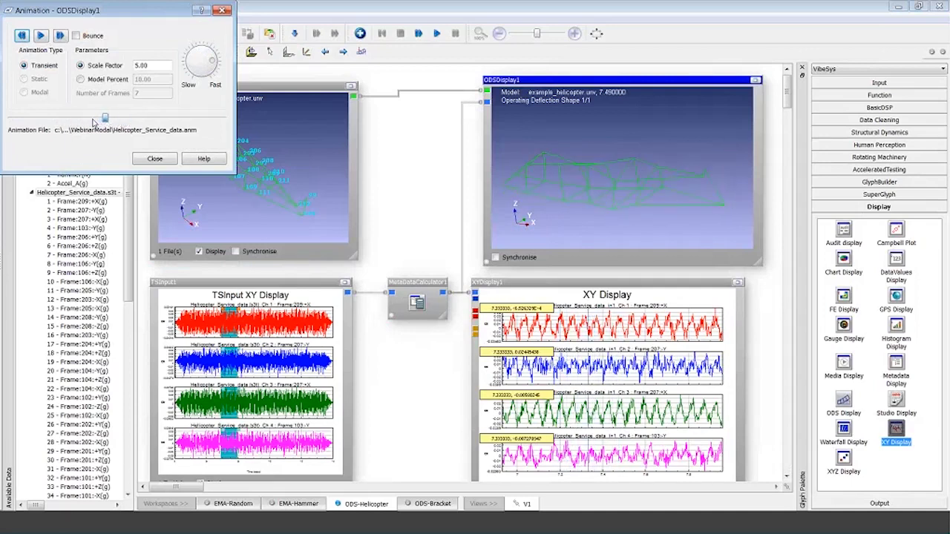
pyautogui.moveTo(72, 122); pyautogui.dragTo(68, 120)
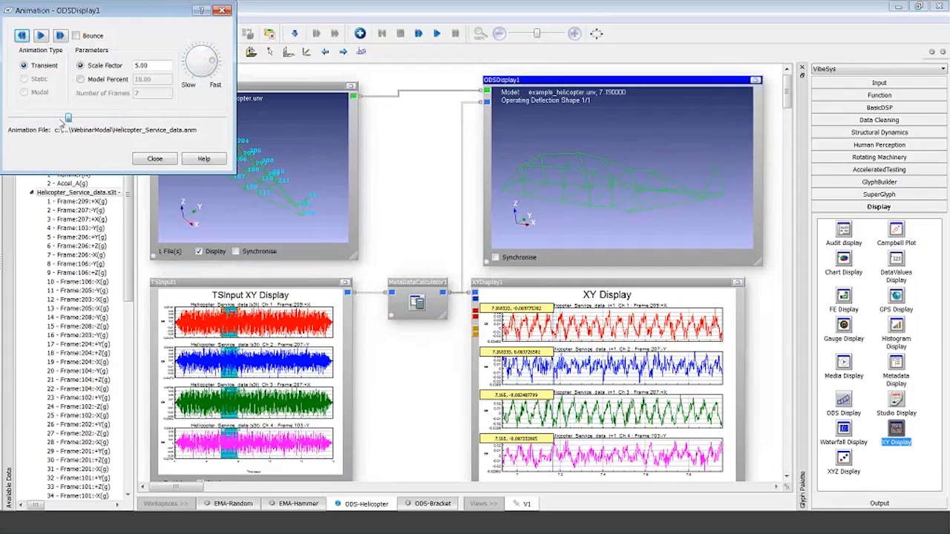
pyautogui.click(47, 121)
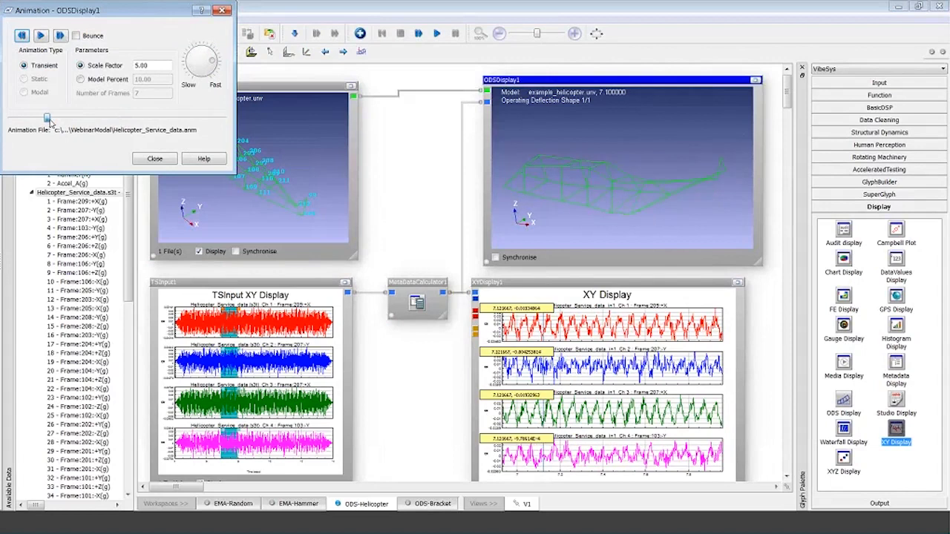
pyautogui.click(68, 121)
pyautogui.moveTo(70, 121); pyautogui.dragTo(75, 120)
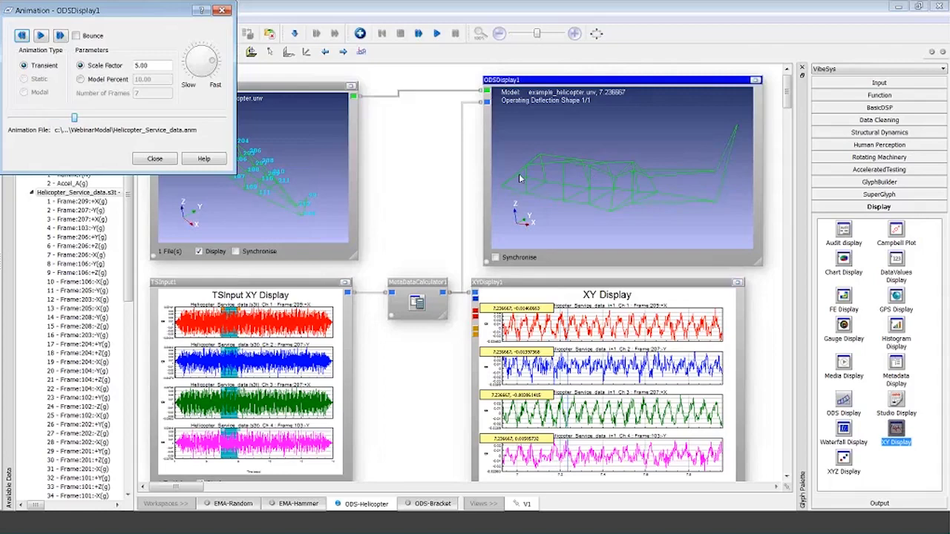
pyautogui.click(154, 158)
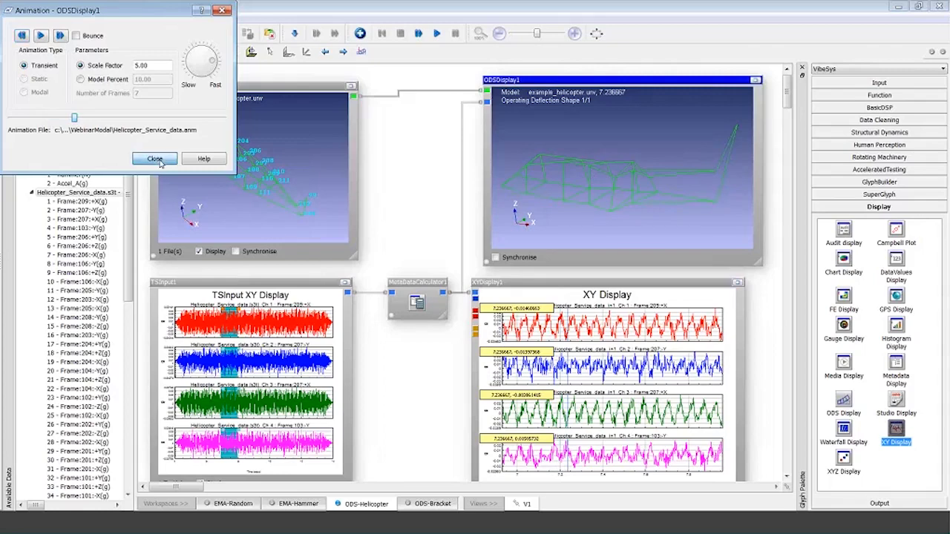
# Delete the XYDisplay1 glyph and clear the marked time section from TSInput1
pyautogui.click(509, 295)
pyautogui.press('Delete')
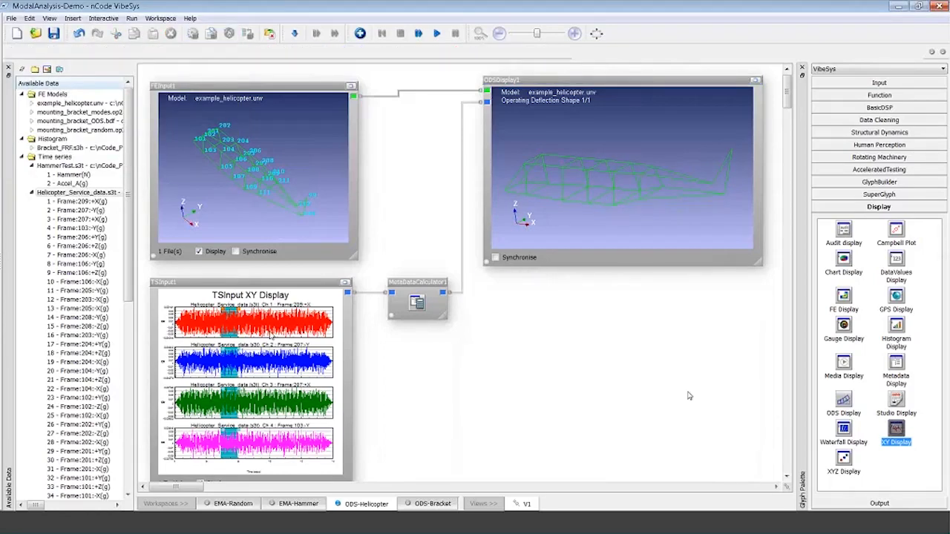
pyautogui.click(345, 284)
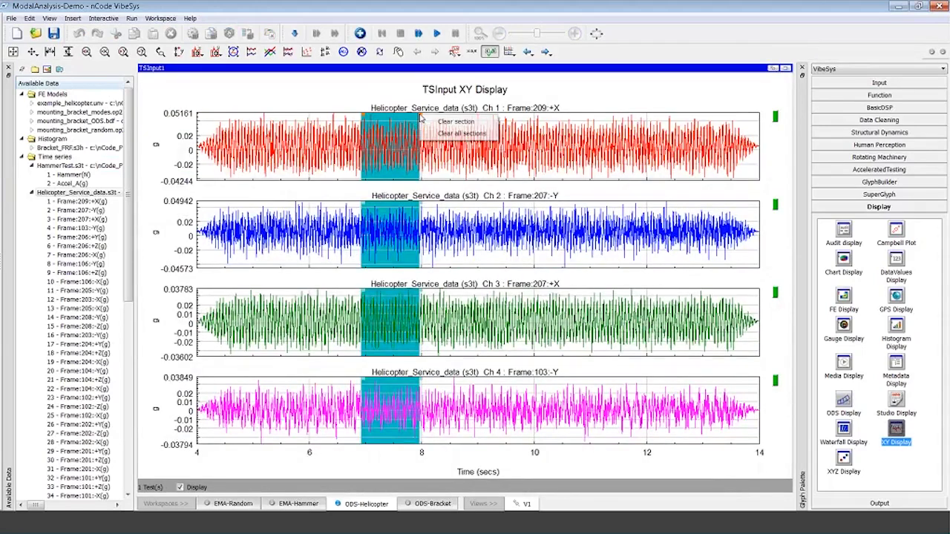
pyautogui.click(786, 69)
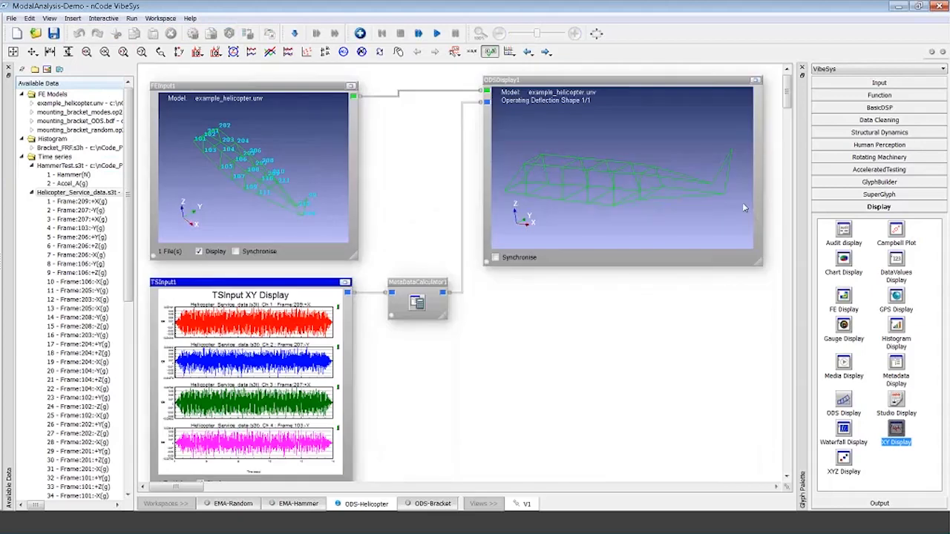
# Add a Frequency Spectrum glyph connected to TSInput1 and set its BufferSize to 4096
pyautogui.click(879, 109)
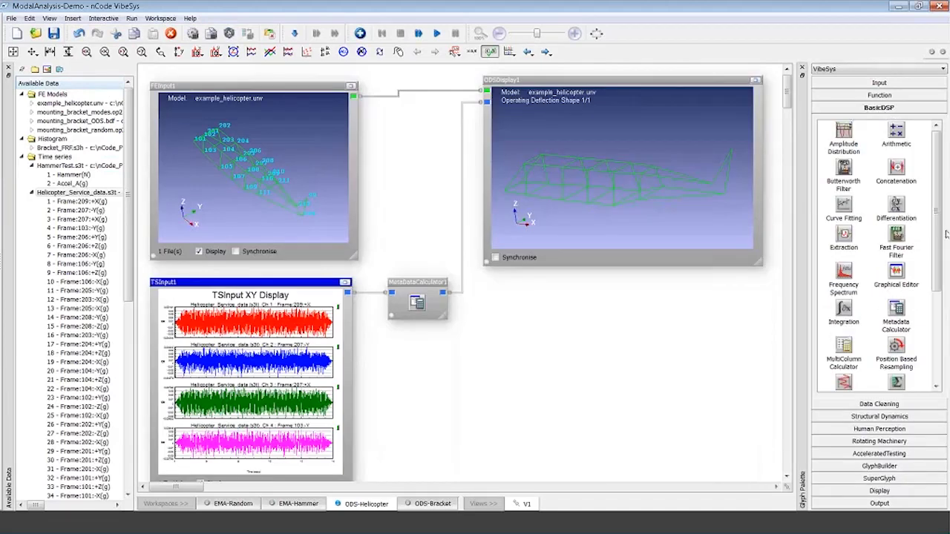
pyautogui.moveTo(844, 276); pyautogui.dragTo(412, 371)
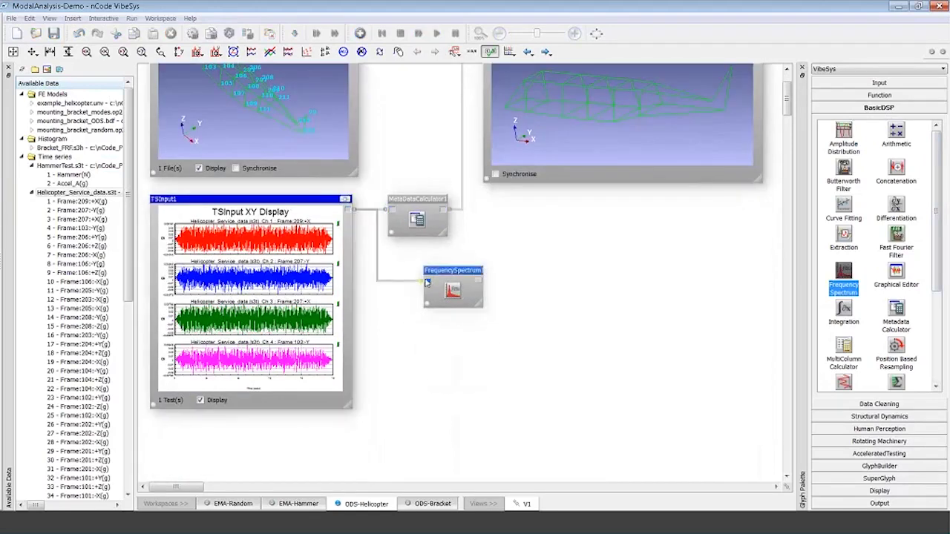
pyautogui.doubleClick(463, 300)
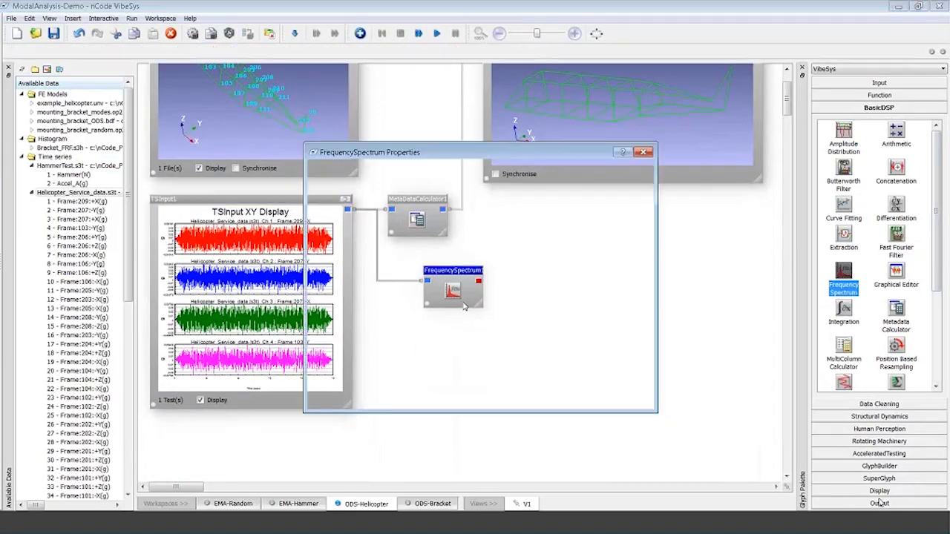
pyautogui.click(428, 258)
pyautogui.click(394, 322)
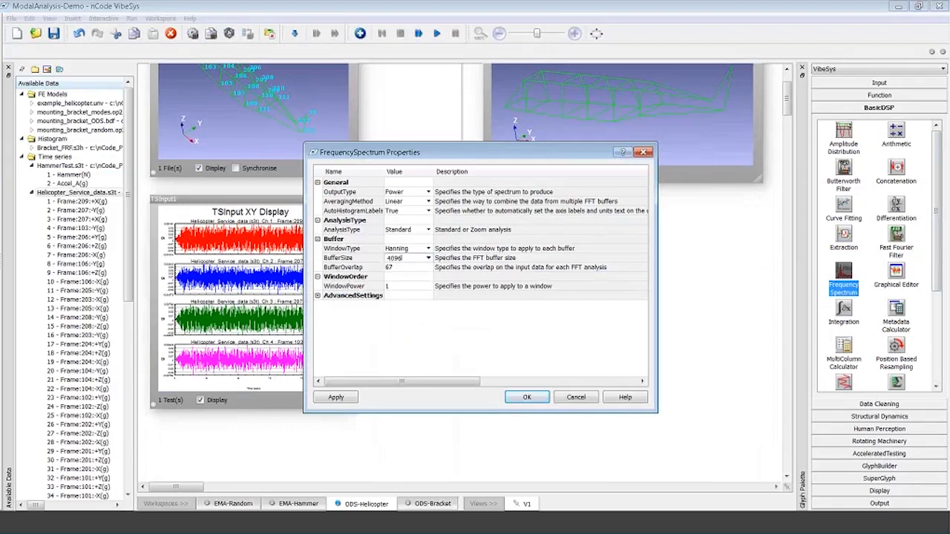
pyautogui.click(523, 397)
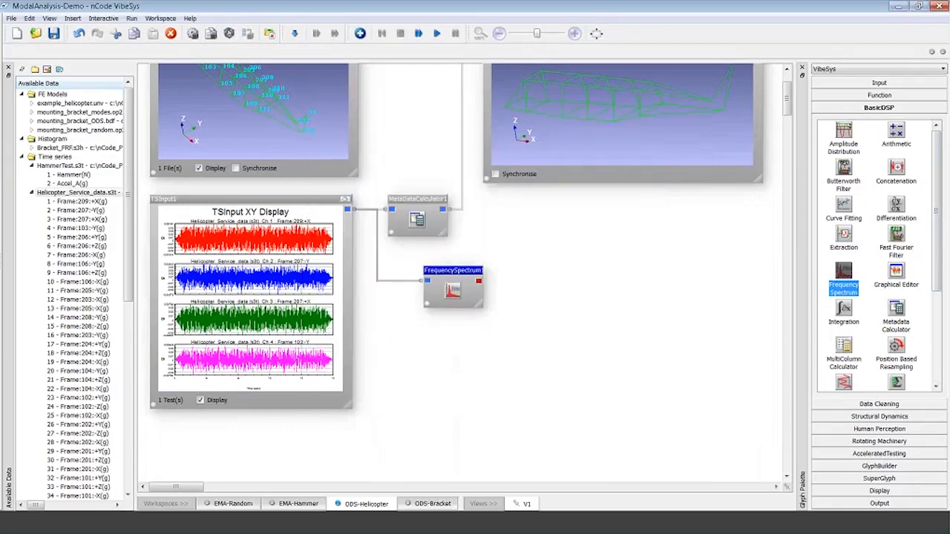
# Add an XY Display connected to the FrequencySpectrum glyph's output and run the analysis flow
pyautogui.click(855, 491)
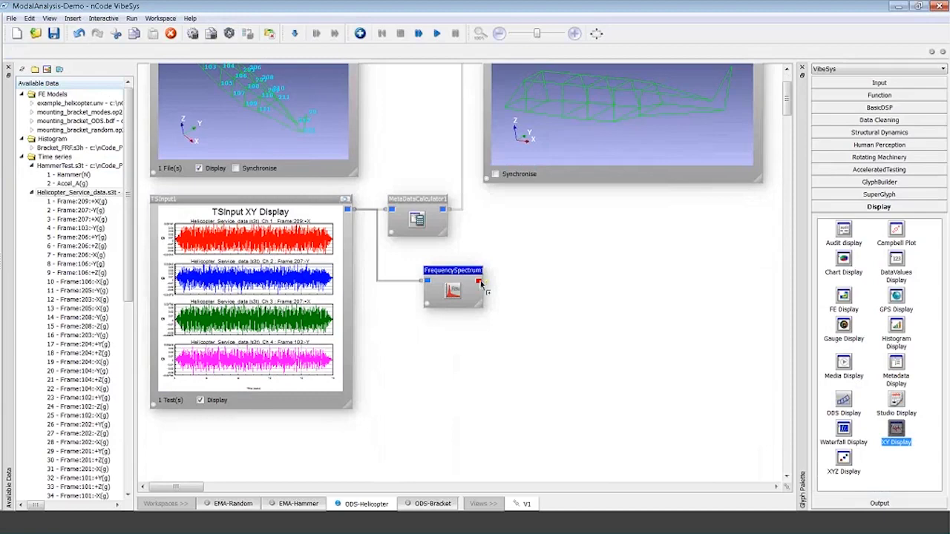
pyautogui.click(488, 286)
pyautogui.click(437, 34)
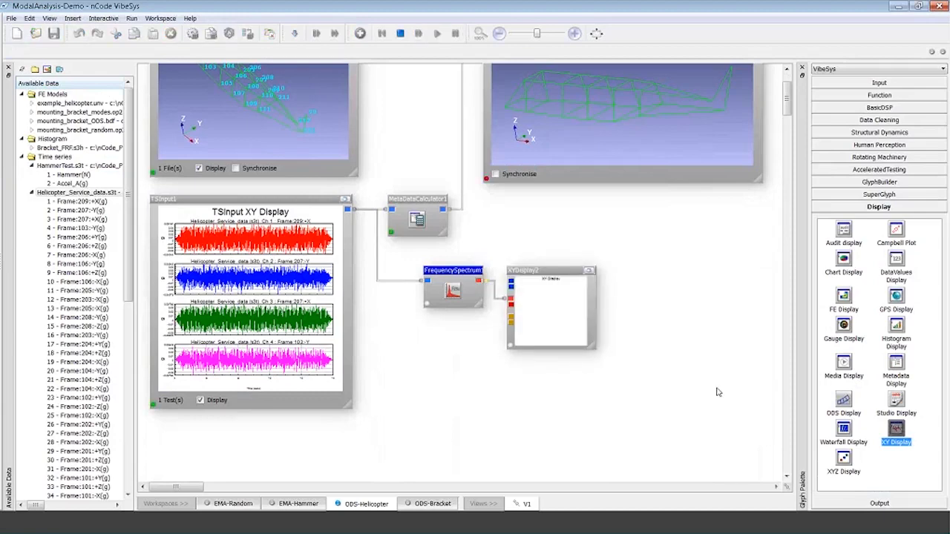
# Examine the dominant peak near 18 Hz in an enlarged XYDisplay2 and restore the display to its normal size
pyautogui.click(590, 271)
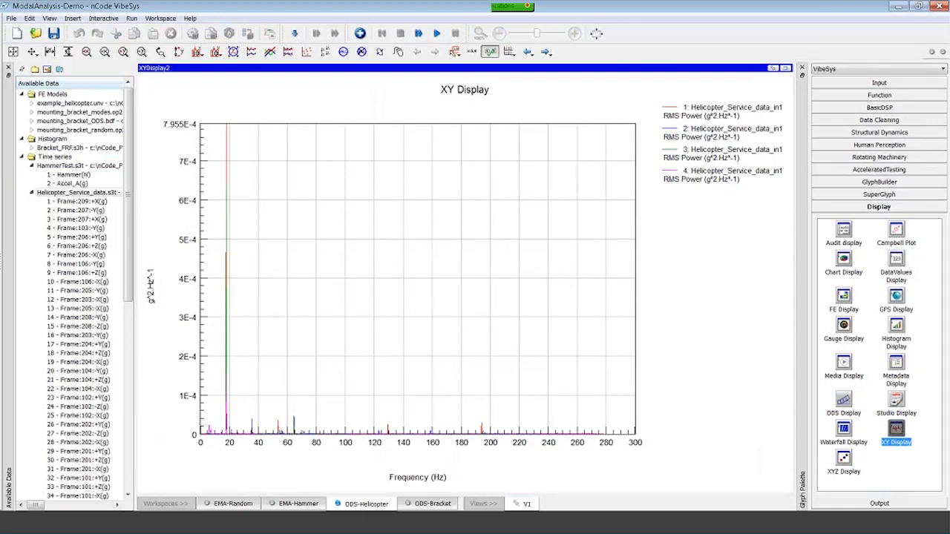
pyautogui.moveTo(220, 420); pyautogui.dragTo(235, 416)
pyautogui.moveTo(288, 386); pyautogui.dragTo(522, 389)
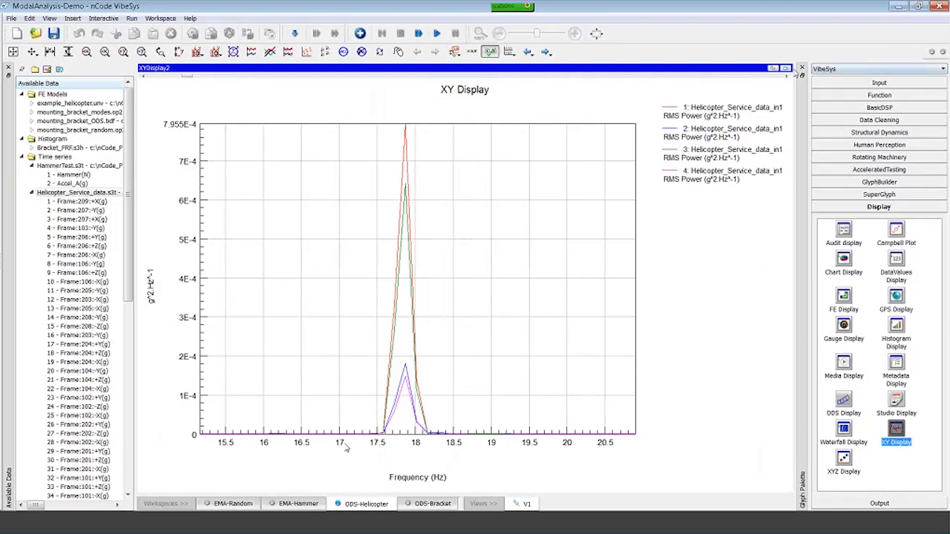
pyautogui.click(786, 69)
# Add a Fast Fourier Filter glyph below the FrequencySpectrum glyph and delete the FrequencySpectrum and XYDisplay2 glyphs
pyautogui.click(879, 108)
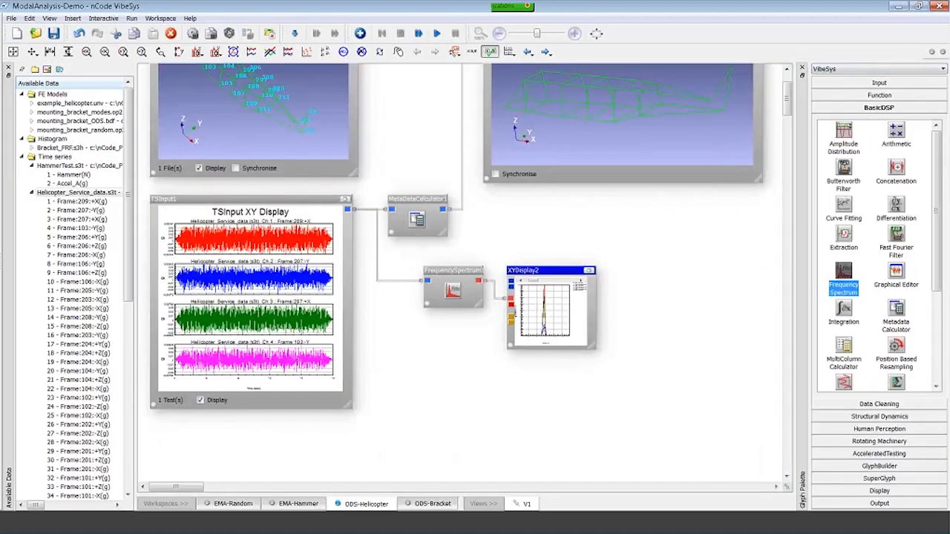
pyautogui.scroll(-4, 834, 256)
pyautogui.scroll(3, 854, 305)
pyautogui.scroll(1, 854, 311)
pyautogui.moveTo(897, 249); pyautogui.dragTo(423, 363)
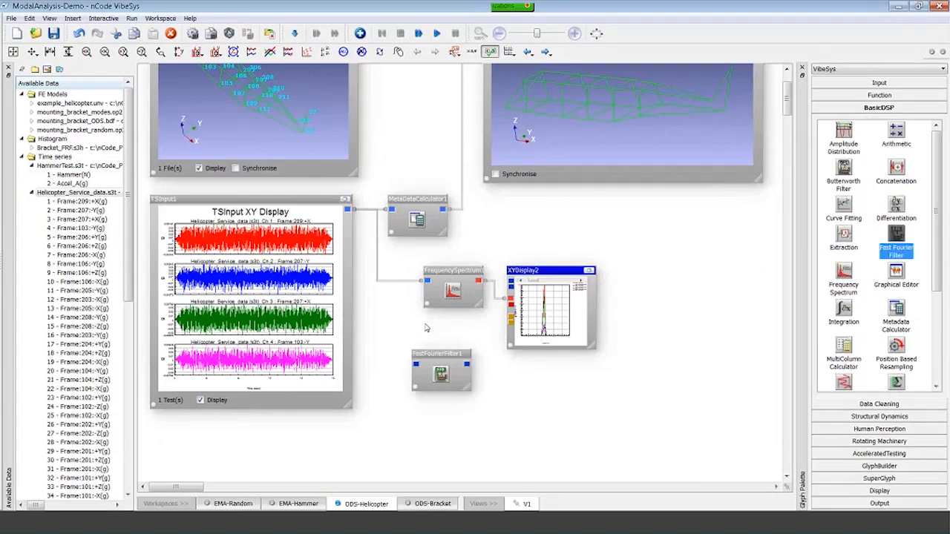
pyautogui.keyDown('ctrl'); pyautogui.click(533, 310); pyautogui.keyUp('ctrl')
pyautogui.press('Delete')
# Insert FastFourierFilter1 between TSInput1 and MetaDataCalculator1 in place of their direct connection
pyautogui.moveTo(352, 210); pyautogui.dragTo(415, 364)
pyautogui.moveTo(418, 200); pyautogui.dragTo(445, 277)
pyautogui.rightClick(417, 209)
pyautogui.click(430, 216)
# Configure FastFourierFilter1 as a BandPass filter with Frequency1 at 17, and set its Frequency2 and BufferSize
pyautogui.doubleClick(446, 277)
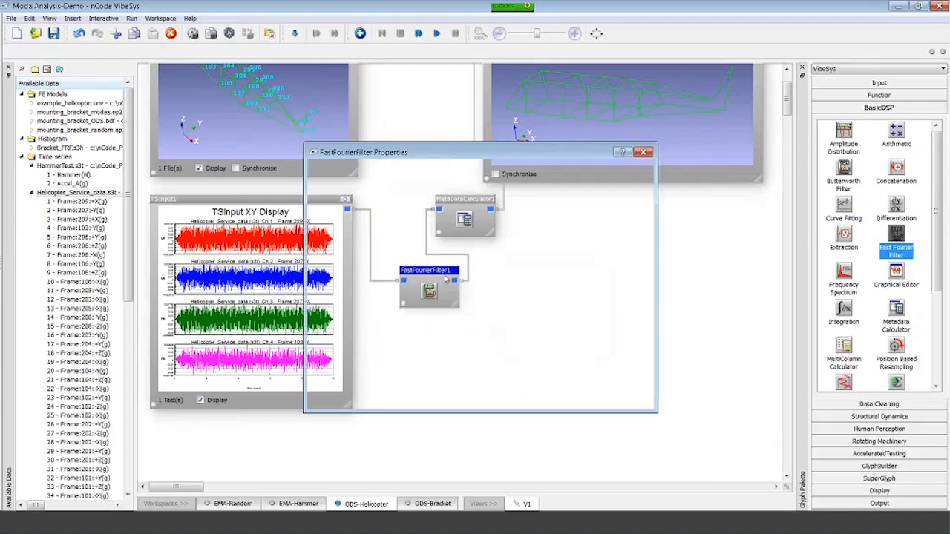
pyautogui.click(394, 192)
pyautogui.click(417, 192)
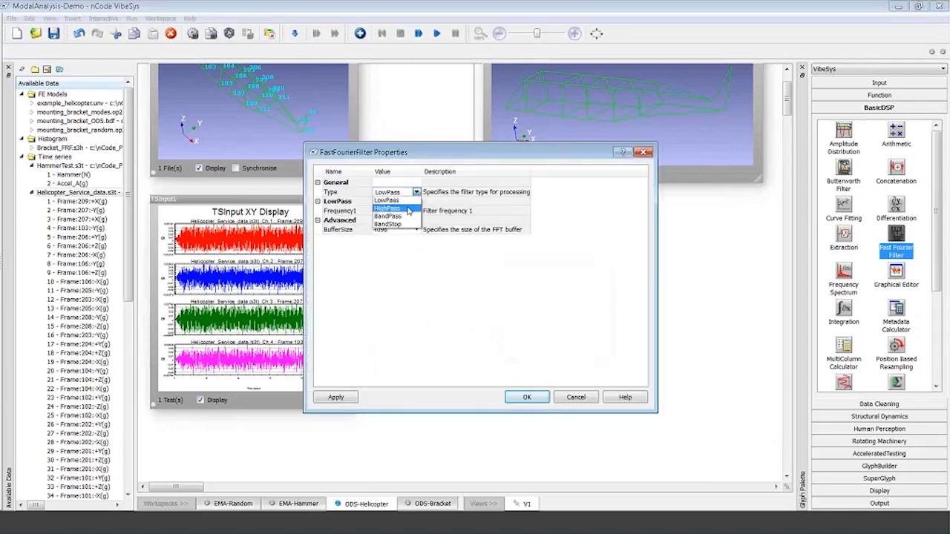
pyautogui.click(408, 216)
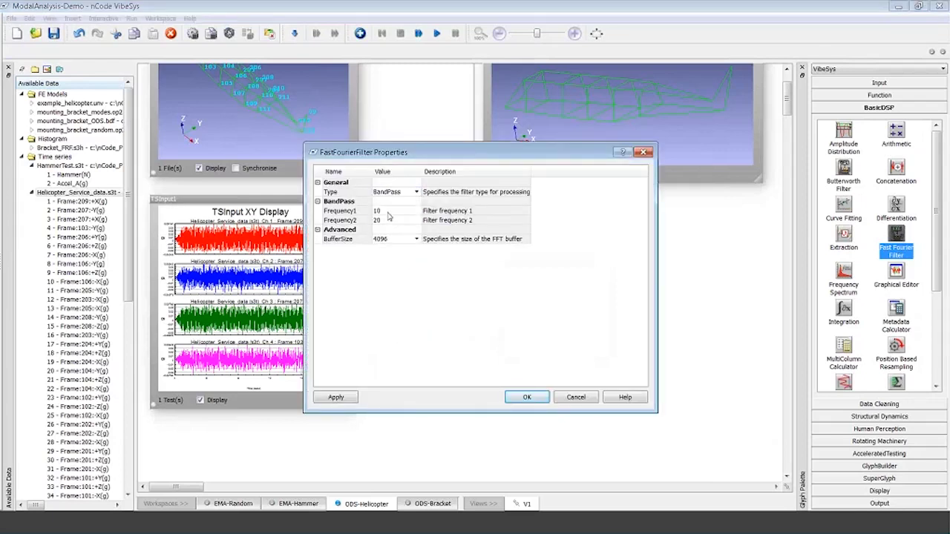
pyautogui.click(389, 214)
pyautogui.write('17')
pyautogui.click(389, 217)
pyautogui.write('1')
pyautogui.click(386, 239)
pyautogui.click(416, 239)
pyautogui.click(382, 261)
pyautogui.press('Return')
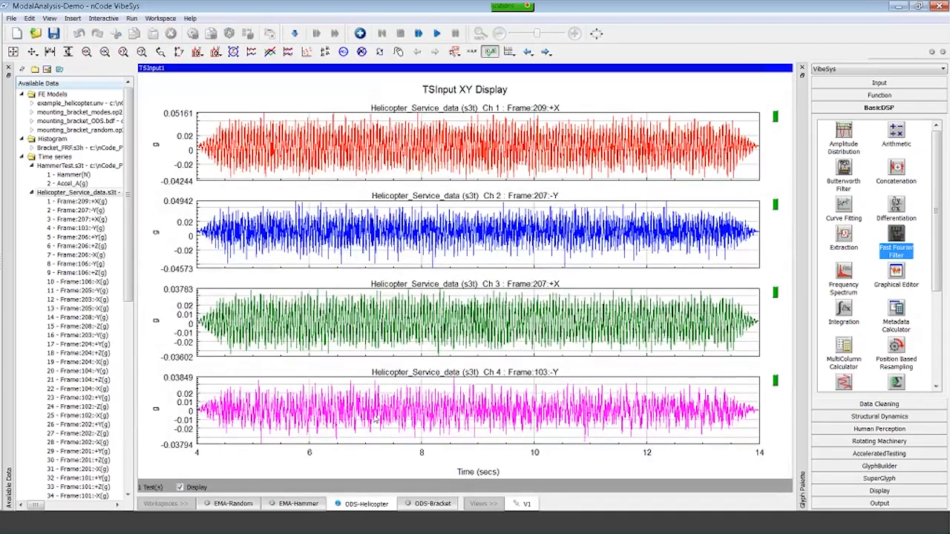
# Mark the section from about 7 to 8 seconds in TSInput1 and run the analysis flow
pyautogui.moveTo(363, 420); pyautogui.dragTo(422, 421)
pyautogui.click(786, 68)
pyautogui.scroll(1, 450, 118)
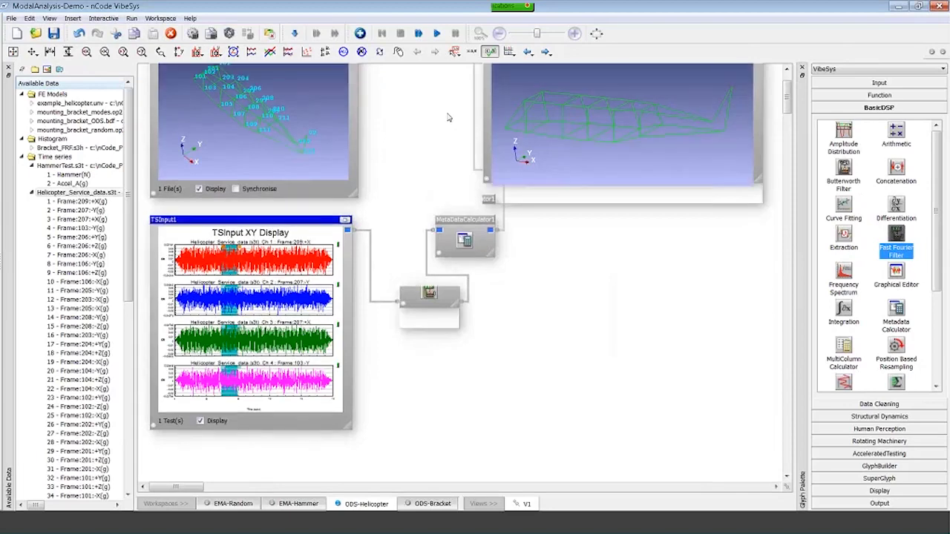
pyautogui.scroll(3, 449, 117)
pyautogui.click(436, 33)
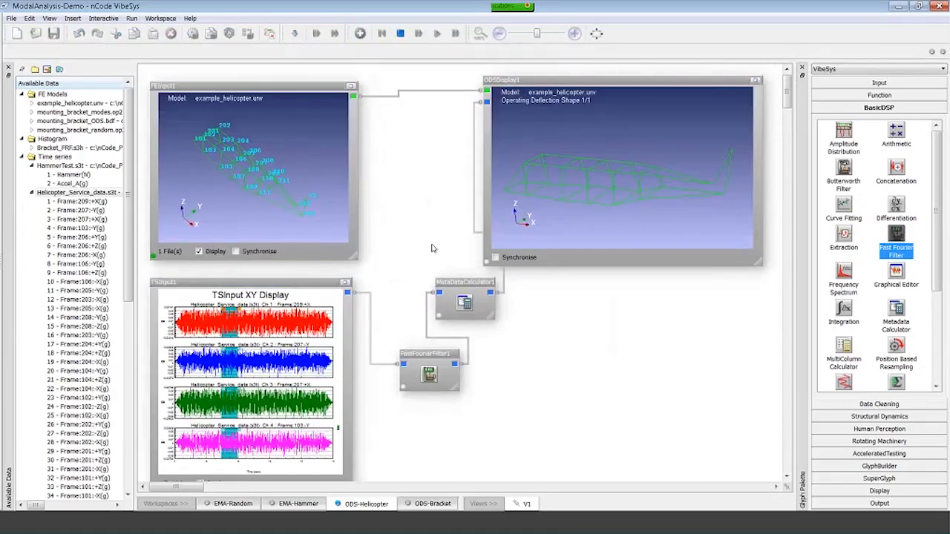
# Check the filtered signals in an XY Display temporarily attached to FastFourierFilter1's output, and delete that display
pyautogui.click(673, 82)
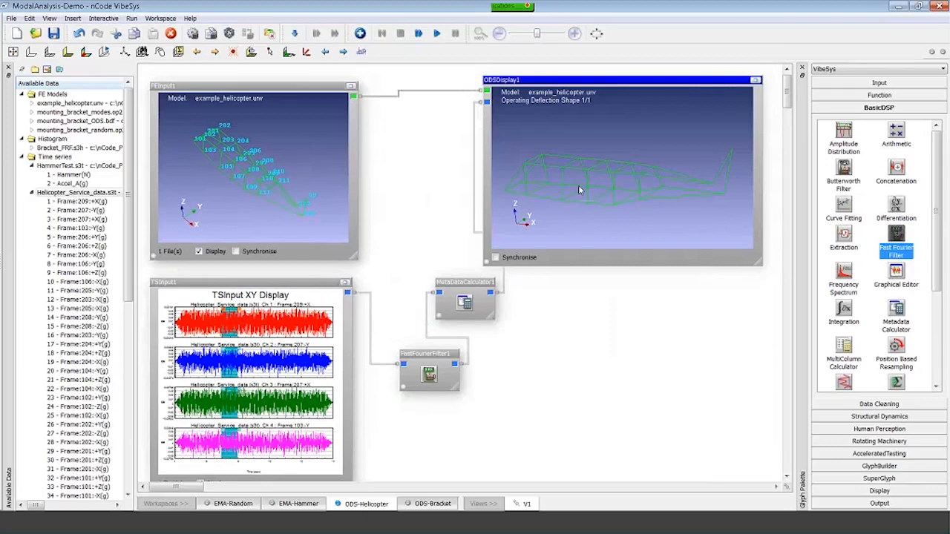
pyautogui.click(865, 491)
pyautogui.moveTo(896, 437); pyautogui.dragTo(490, 364)
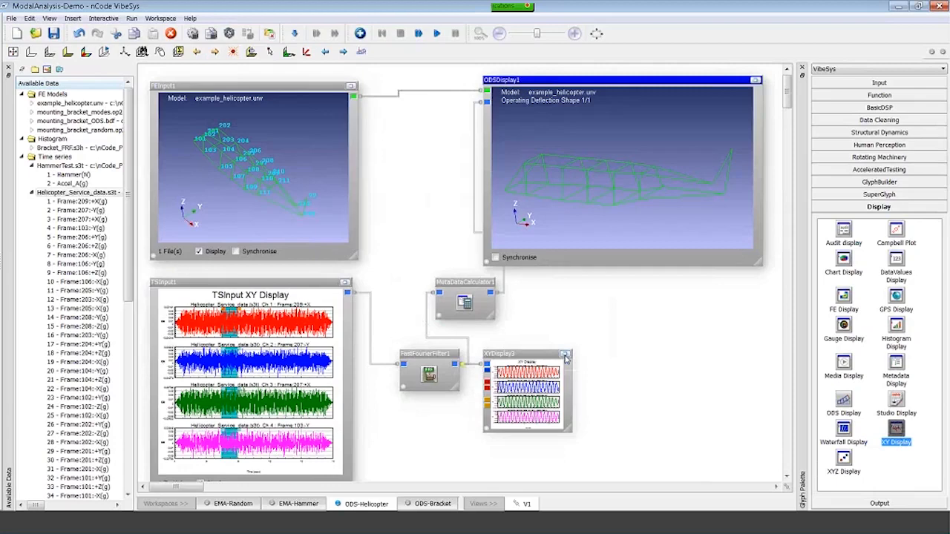
pyautogui.click(565, 356)
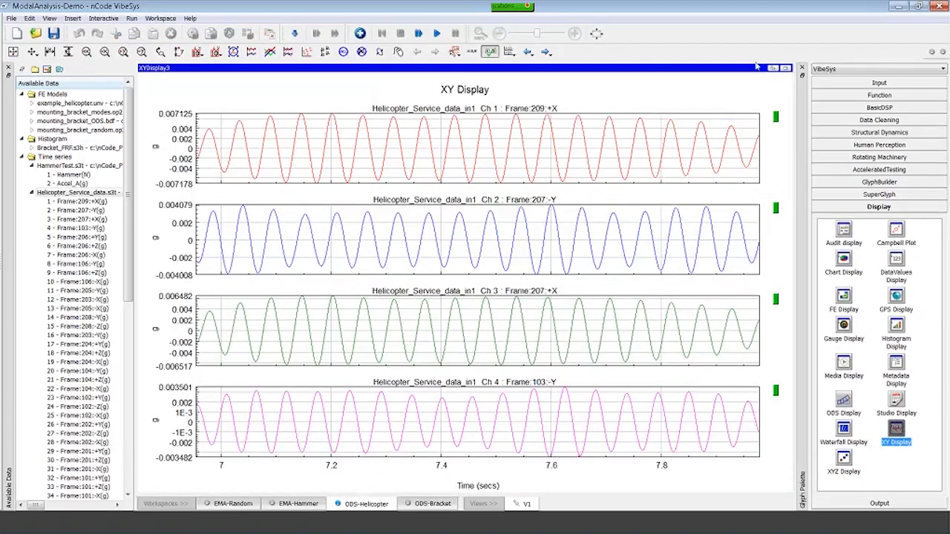
pyautogui.click(785, 68)
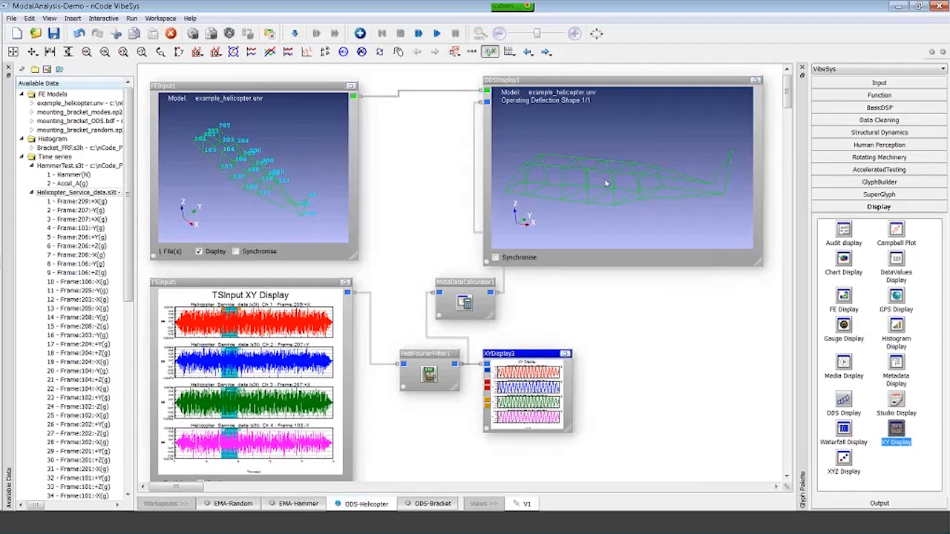
pyautogui.press('Delete')
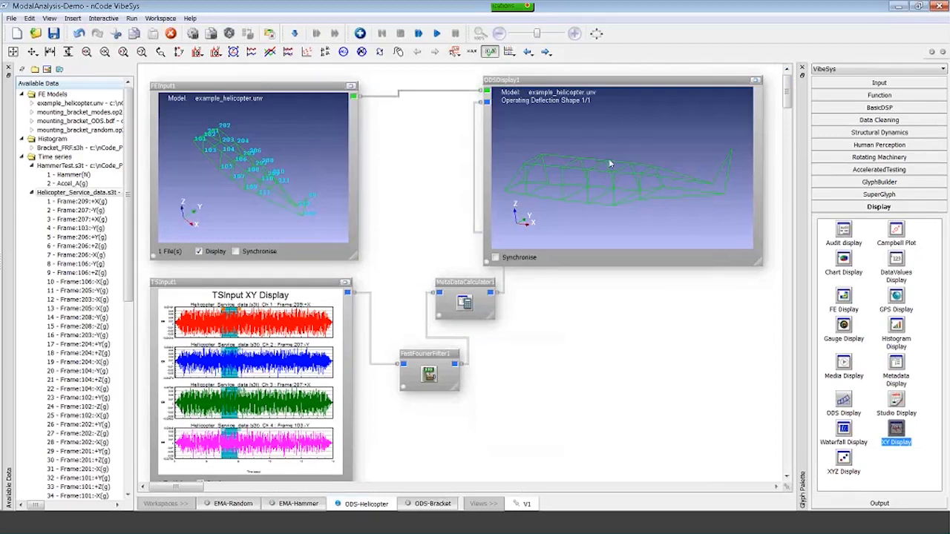
# Select the entire helicopter model in ODSDisplay1 so that its wireframe is highlighted
pyautogui.click(615, 179)
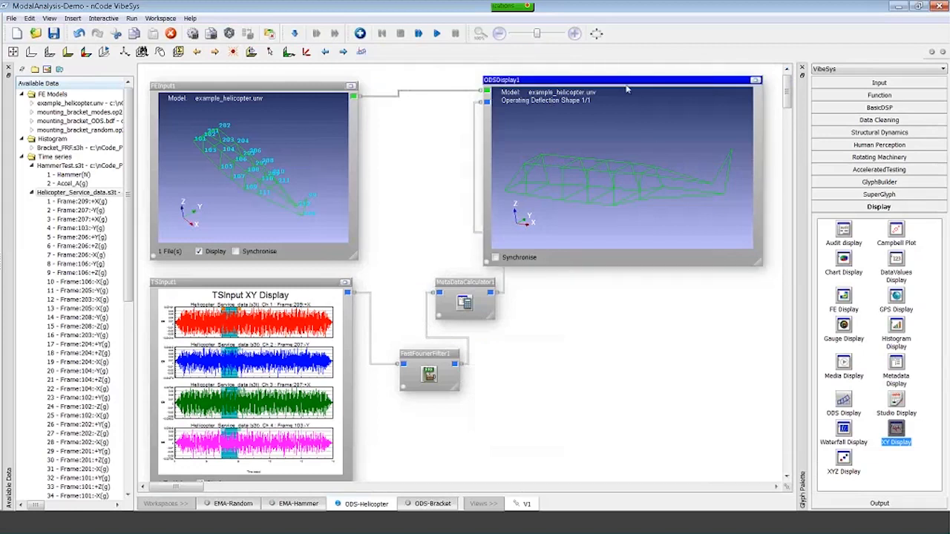
pyautogui.click(270, 51)
pyautogui.click(61, 74)
pyautogui.moveTo(496, 122); pyautogui.dragTo(748, 222)
pyautogui.click(97, 10)
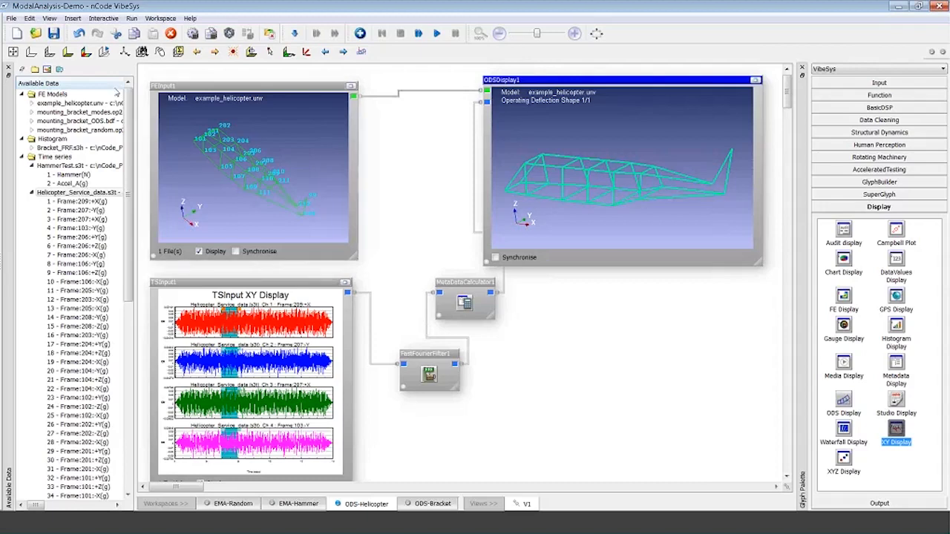
# Play the transient animation of ODSDisplay1 with a scale factor of 10
pyautogui.click(102, 54)
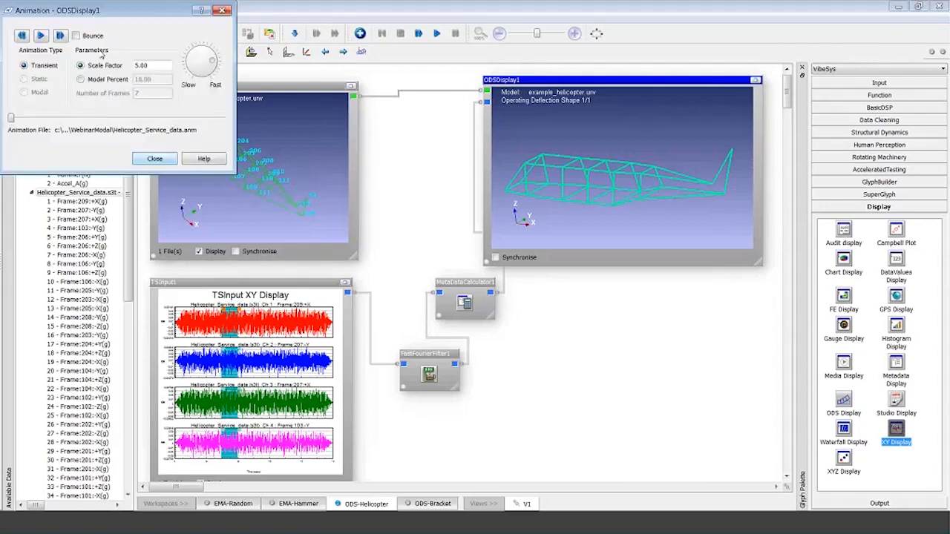
pyautogui.click(41, 36)
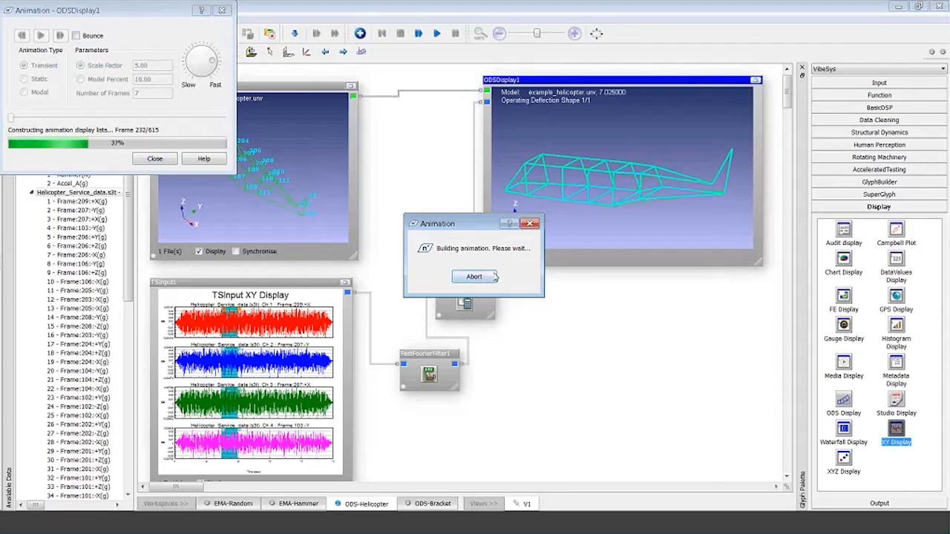
pyautogui.click(485, 277)
pyautogui.click(113, 61)
pyautogui.write('10')
pyautogui.click(40, 35)
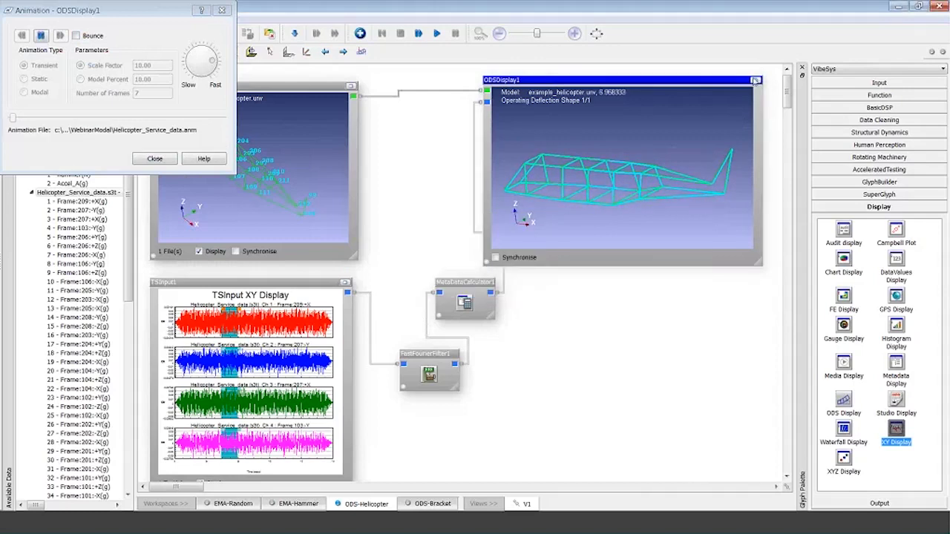
# Examine the animated deflection shape from several angles in an enlarged ODSDisplay1, and close the animation controls
pyautogui.click(755, 80)
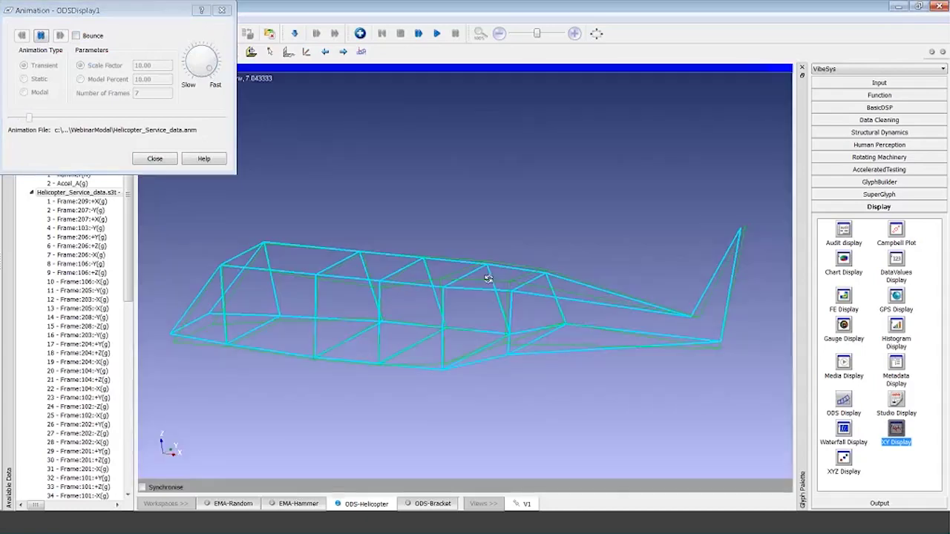
pyautogui.moveTo(487, 278); pyautogui.dragTo(537, 252)
pyautogui.scroll(-4, 507, 290)
pyautogui.moveTo(566, 349); pyautogui.dragTo(543, 316)
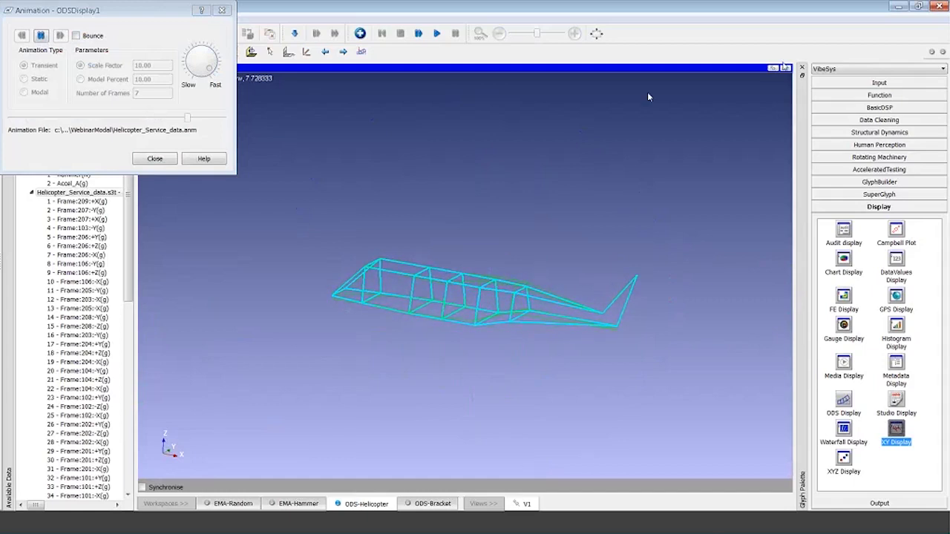
pyautogui.click(785, 67)
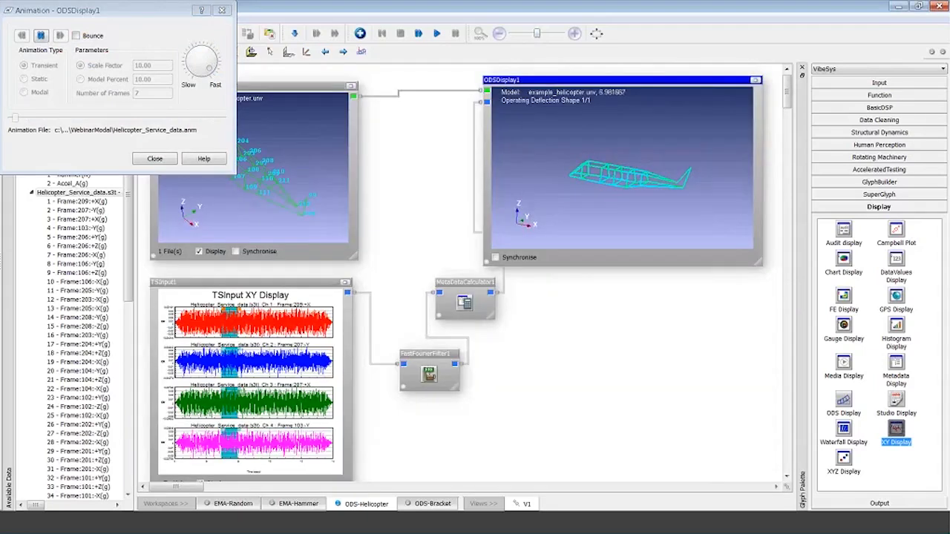
pyautogui.click(173, 159)
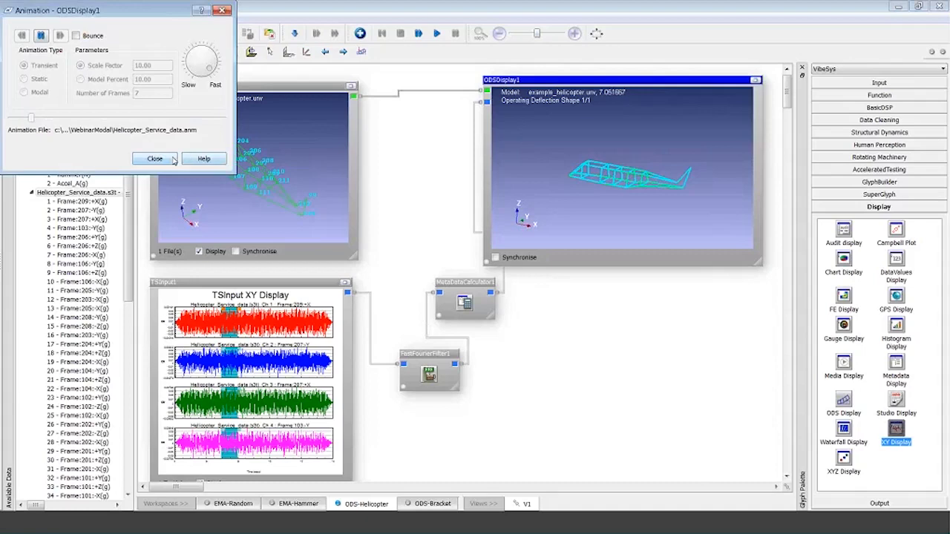
pyautogui.click(173, 160)
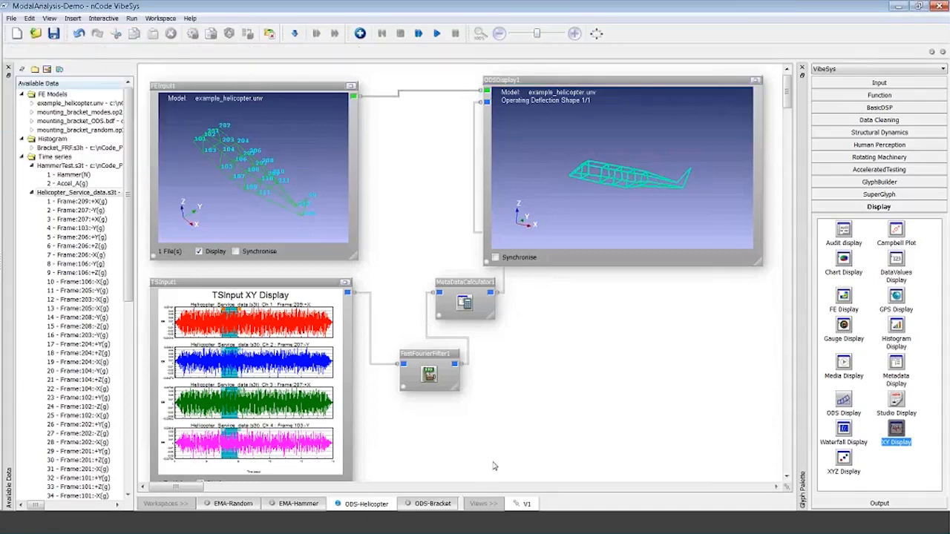
# Switch to the ODS-Bracket workspace and load mounting_bracket_ODS.bdf into FEInput1 with its model display enabled
pyautogui.click(427, 508)
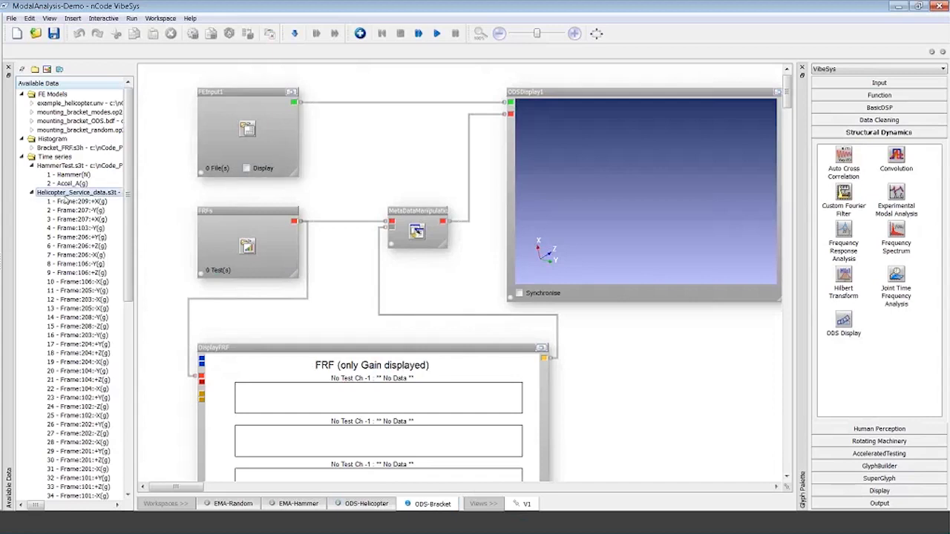
pyautogui.click(31, 193)
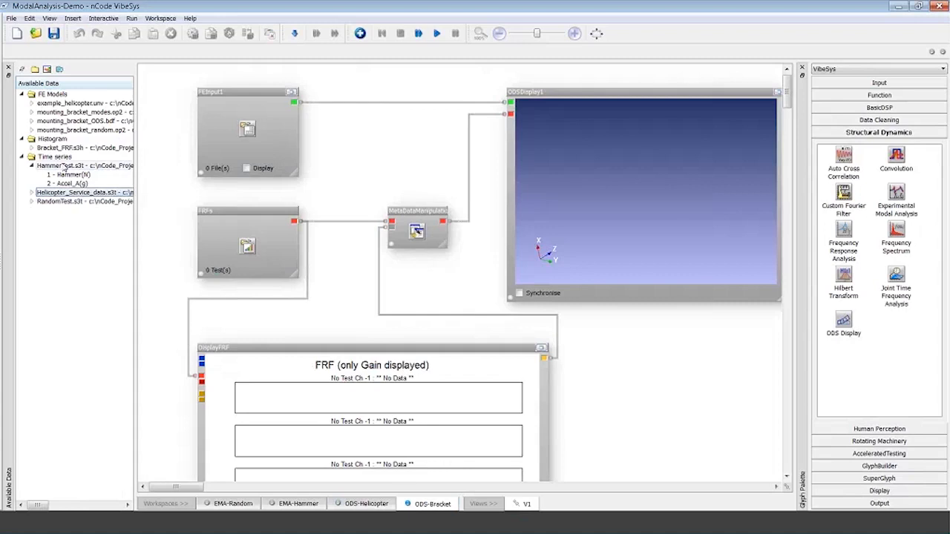
pyautogui.click(248, 134)
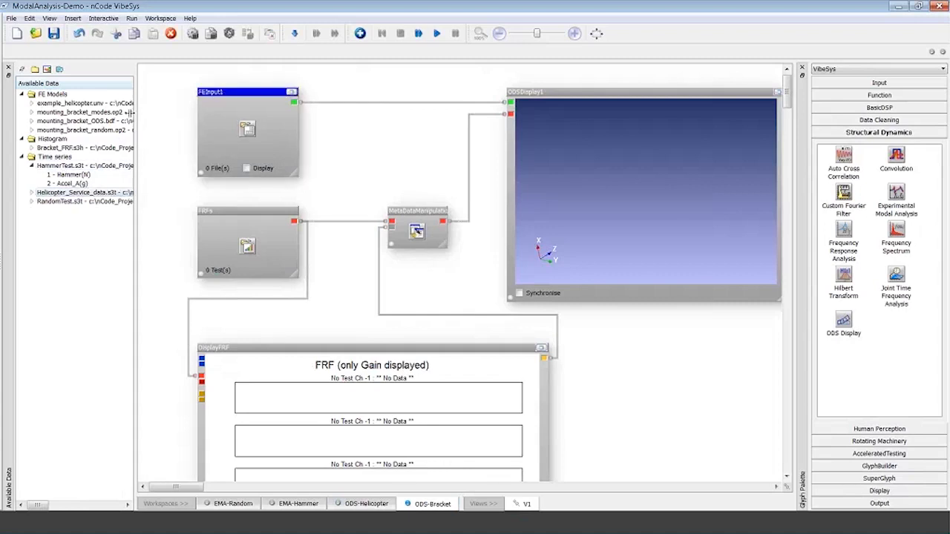
pyautogui.moveTo(66, 122); pyautogui.dragTo(242, 131)
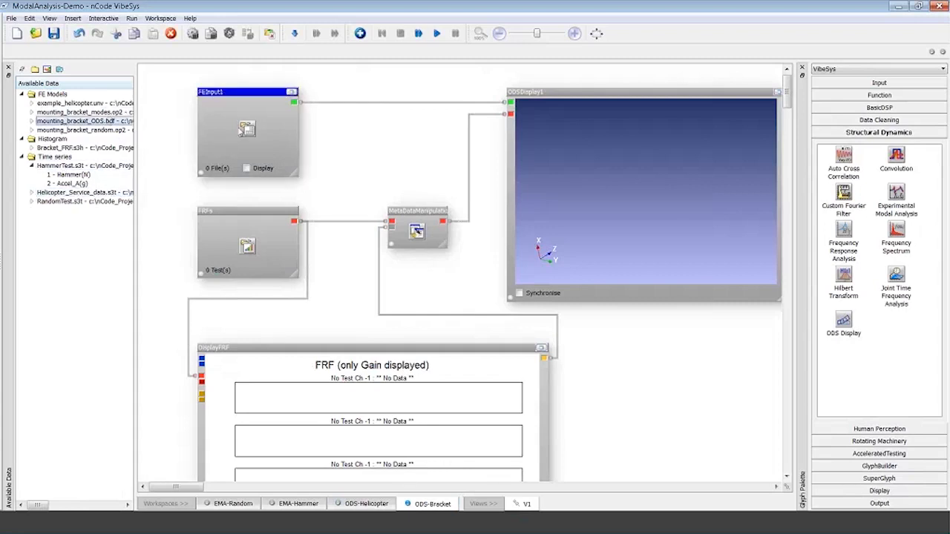
pyautogui.click(247, 169)
pyautogui.click(292, 92)
pyautogui.moveTo(335, 213); pyautogui.dragTo(414, 338)
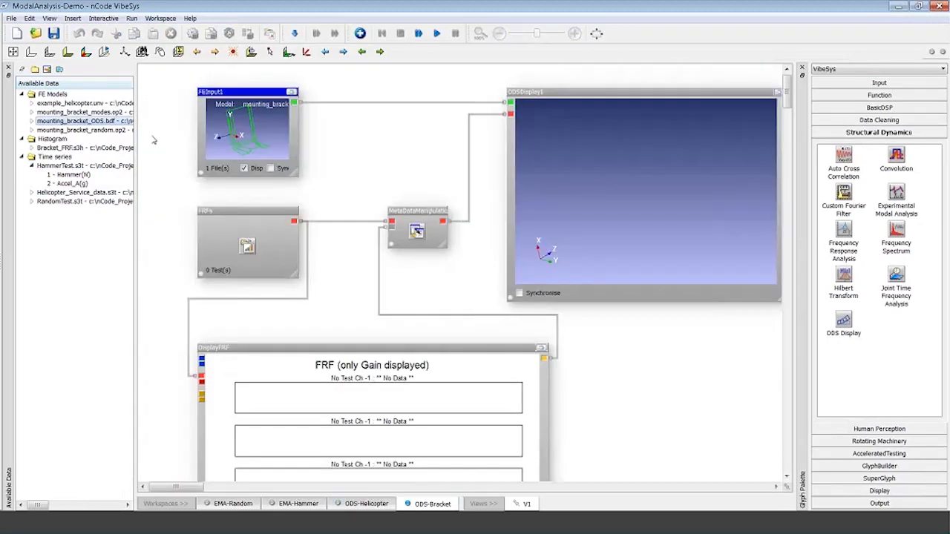
# Load Bracket_FRF.s3h into the FRFs input and preview its gain and phase channels in a separate viewer
pyautogui.click(75, 148)
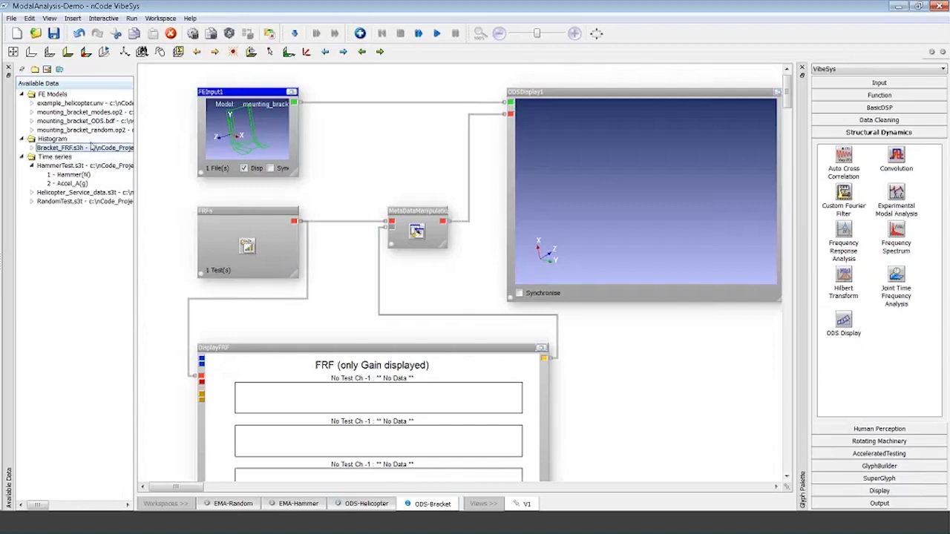
pyautogui.click(63, 68)
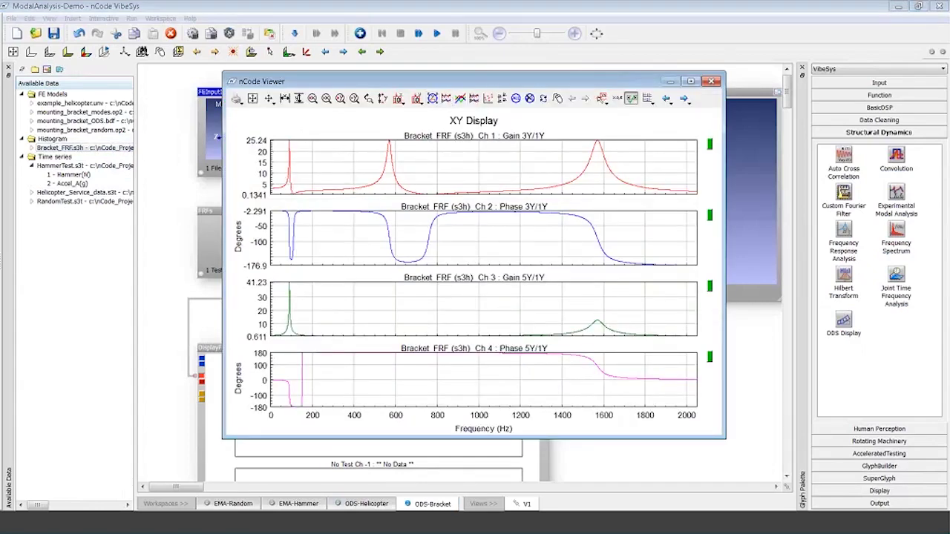
pyautogui.click(711, 81)
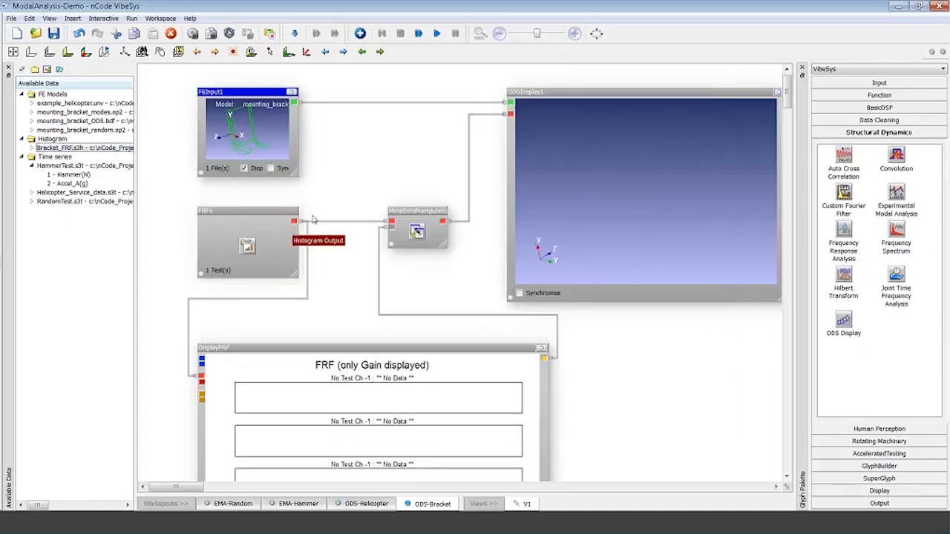
# Run the ODS-Bracket analysis and examine the FRF gain plots in an enlarged DisplayFRF, restoring its size when done
pyautogui.click(437, 33)
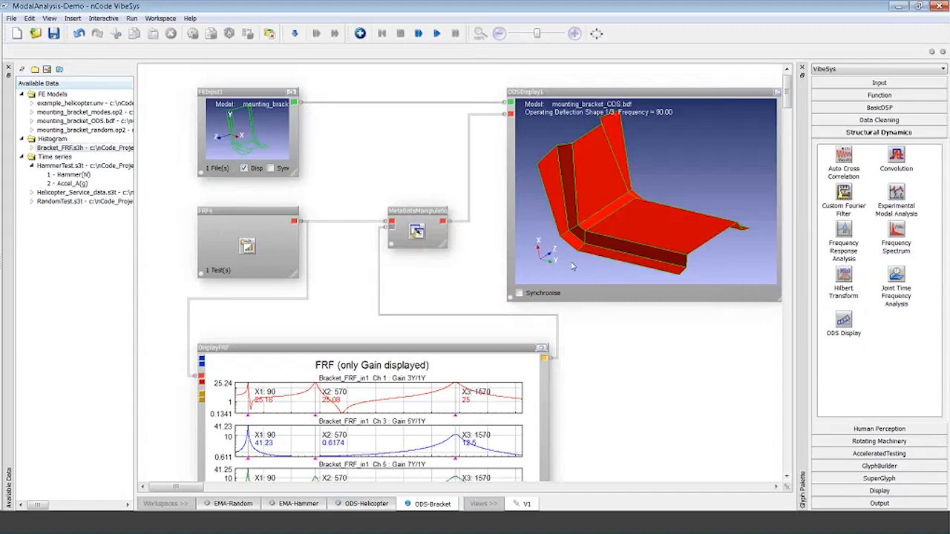
pyautogui.scroll(-1, 605, 410)
pyautogui.scroll(-1, 577, 404)
pyautogui.scroll(-1, 578, 404)
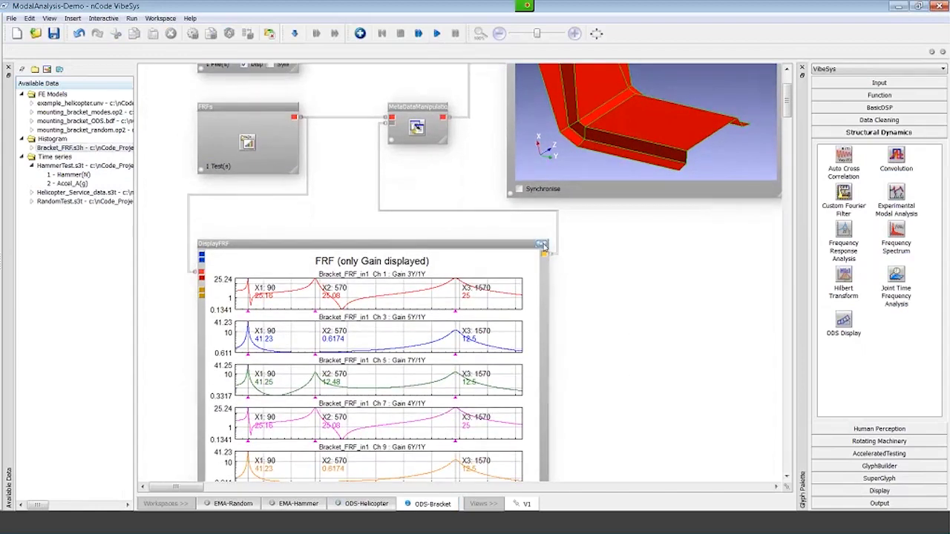
pyautogui.click(543, 246)
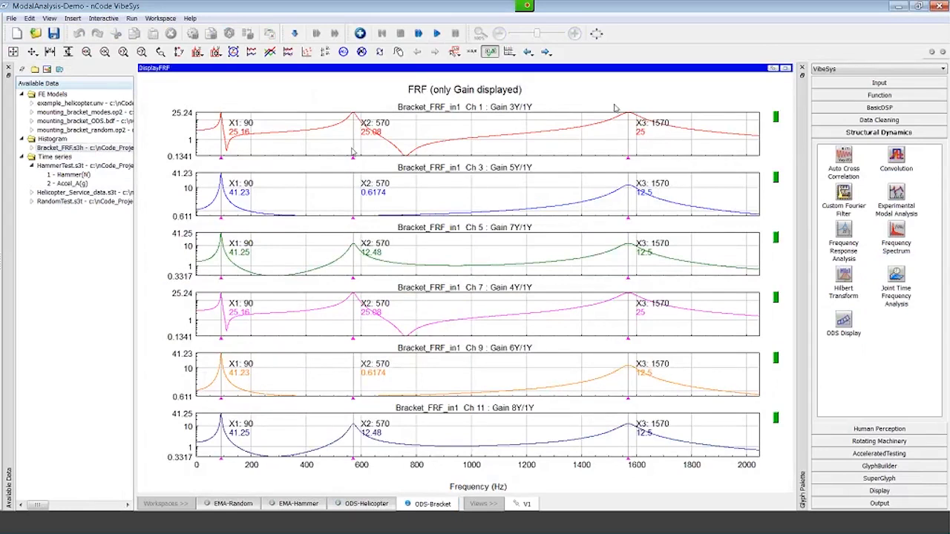
pyautogui.click(785, 68)
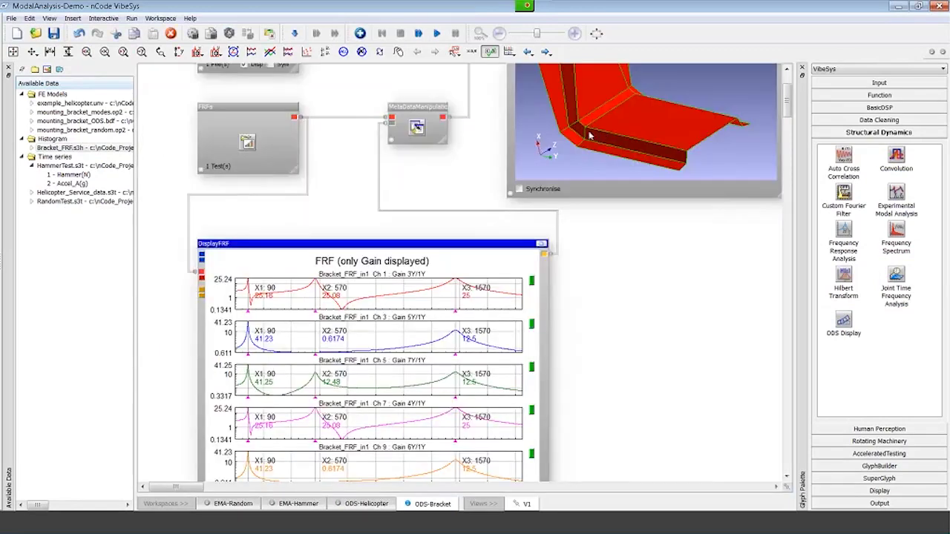
# Trace the link from the FRFs output to DisplayFRF and inspect the marker frequencies at the resonance peaks in the enlarged plots
pyautogui.scroll(2, 361, 204)
pyautogui.click(219, 207)
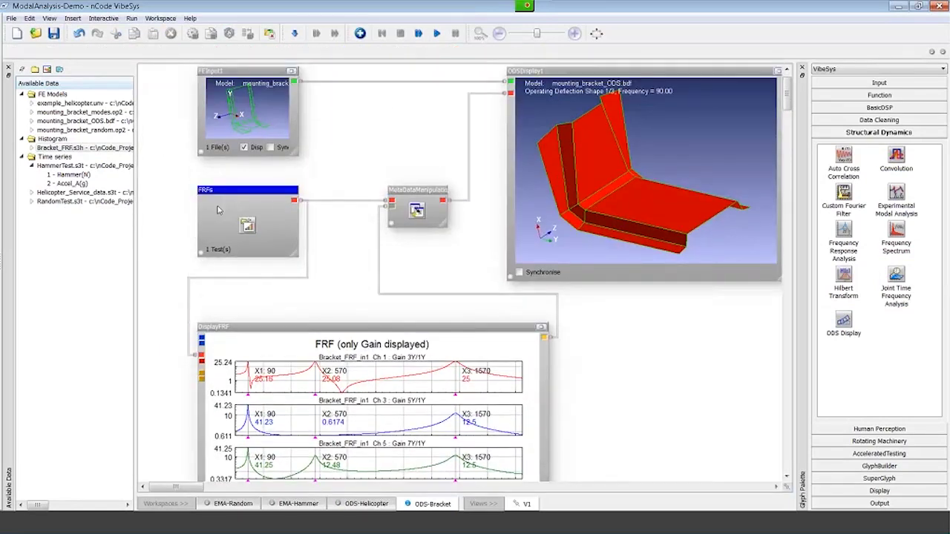
pyautogui.moveTo(296, 200); pyautogui.dragTo(247, 338)
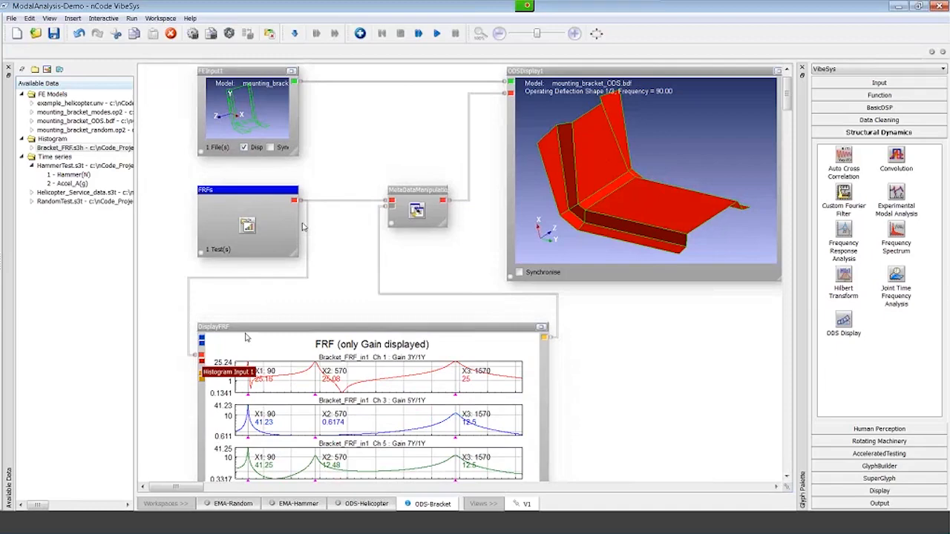
pyautogui.click(246, 337)
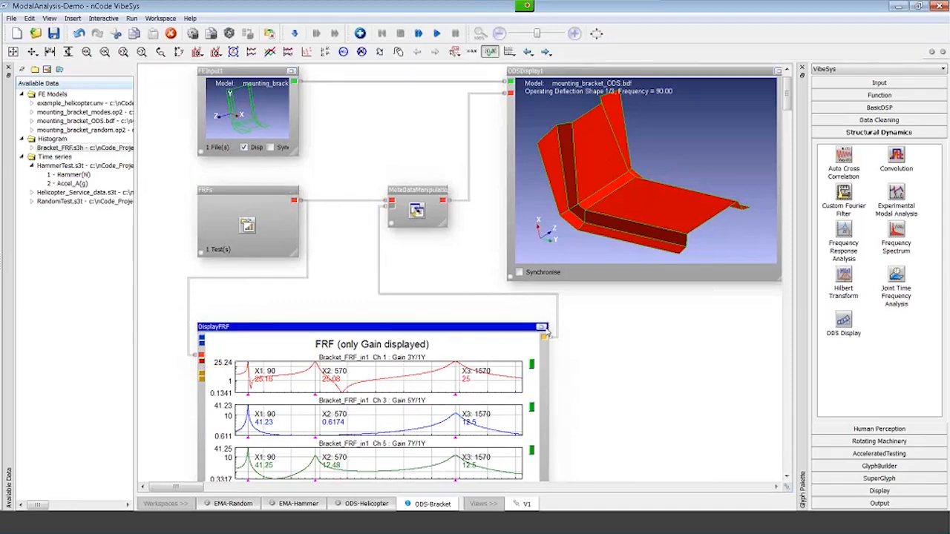
pyautogui.click(542, 327)
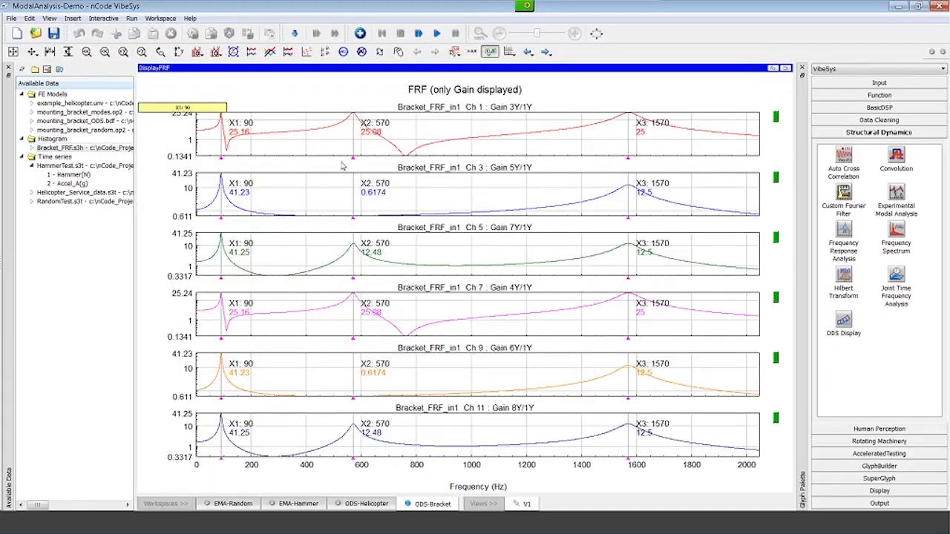
pyautogui.click(786, 68)
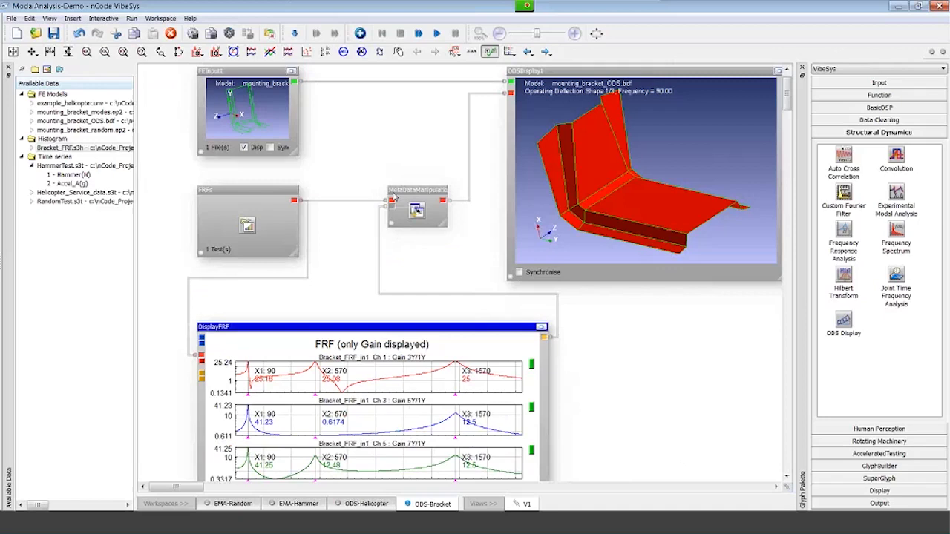
# Widen the MetaDataManipulation1 glyph to fit its full name and highlight its connection to ODSDisplay1
pyautogui.click(445, 224)
pyautogui.moveTo(447, 226); pyautogui.dragTo(469, 231)
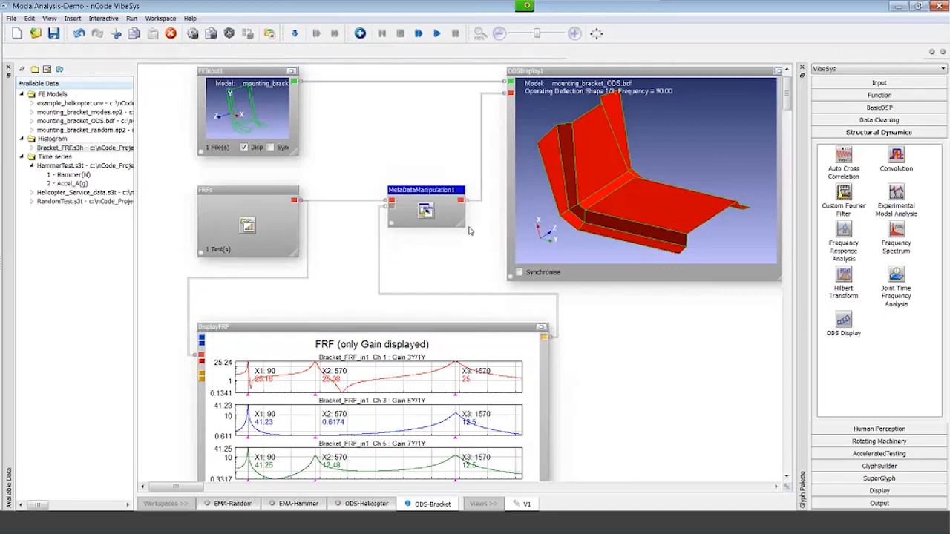
pyautogui.scroll(1, 477, 199)
pyautogui.click(478, 195)
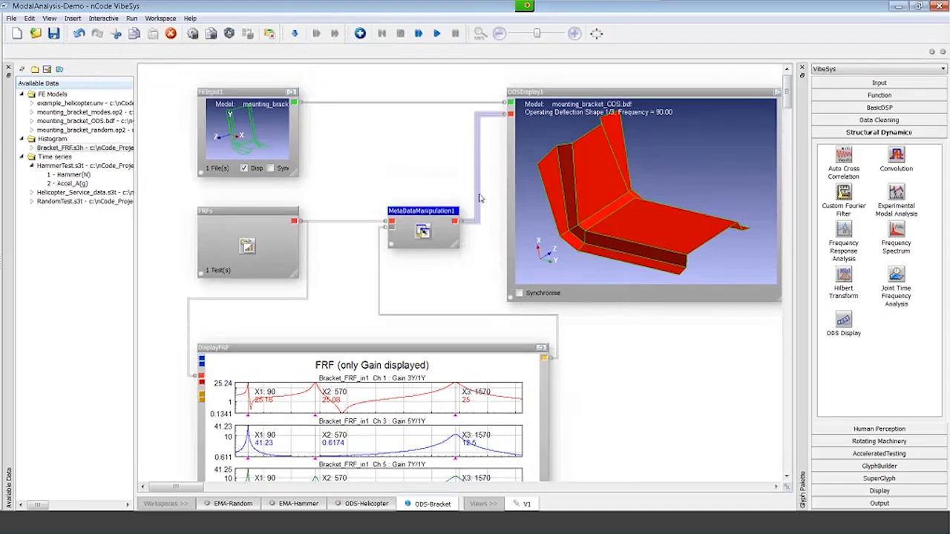
pyautogui.click(355, 366)
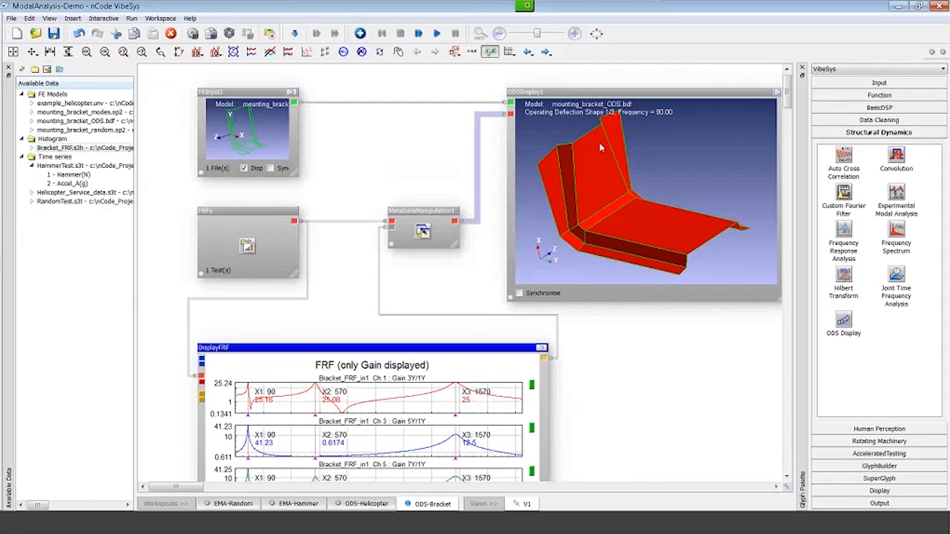
# Turn off Auto-Configure in ODSDisplay1's ODS Mapping Editor and load the channel mapping from BracketMapping.csv
pyautogui.click(598, 118)
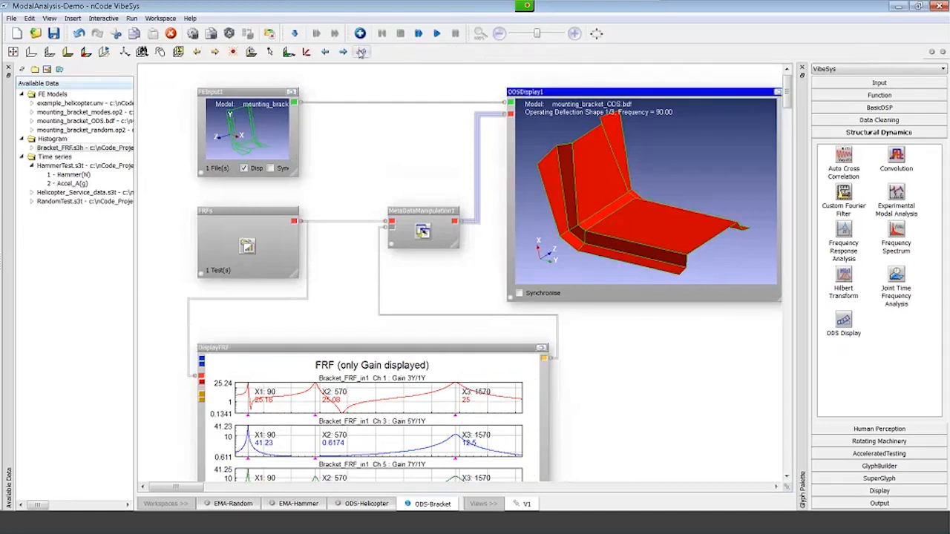
pyautogui.click(361, 52)
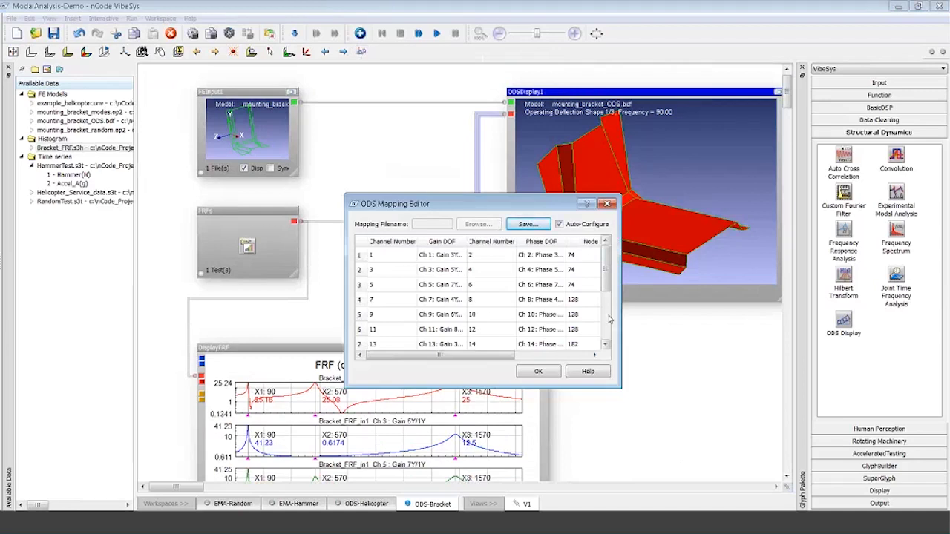
pyautogui.moveTo(611, 319); pyautogui.dragTo(735, 319)
pyautogui.moveTo(574, 388); pyautogui.dragTo(574, 468)
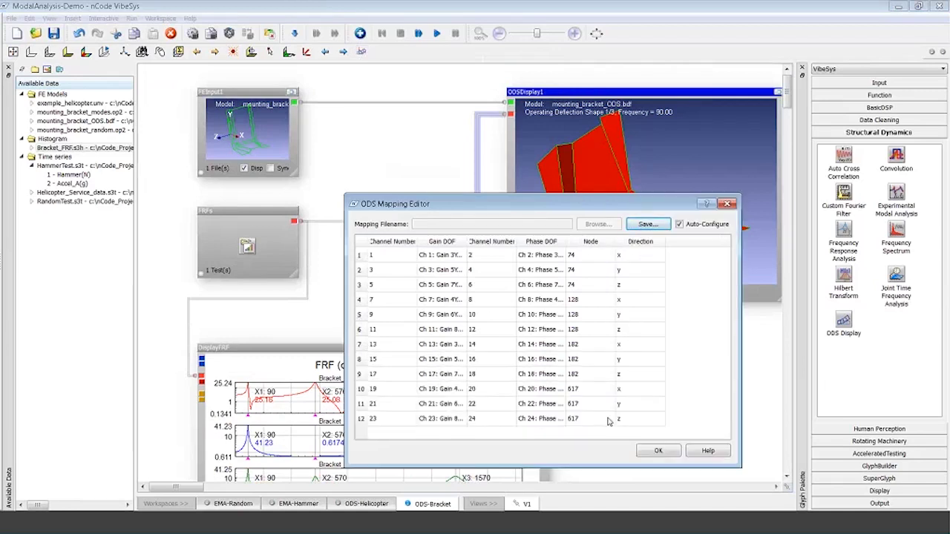
pyautogui.click(679, 223)
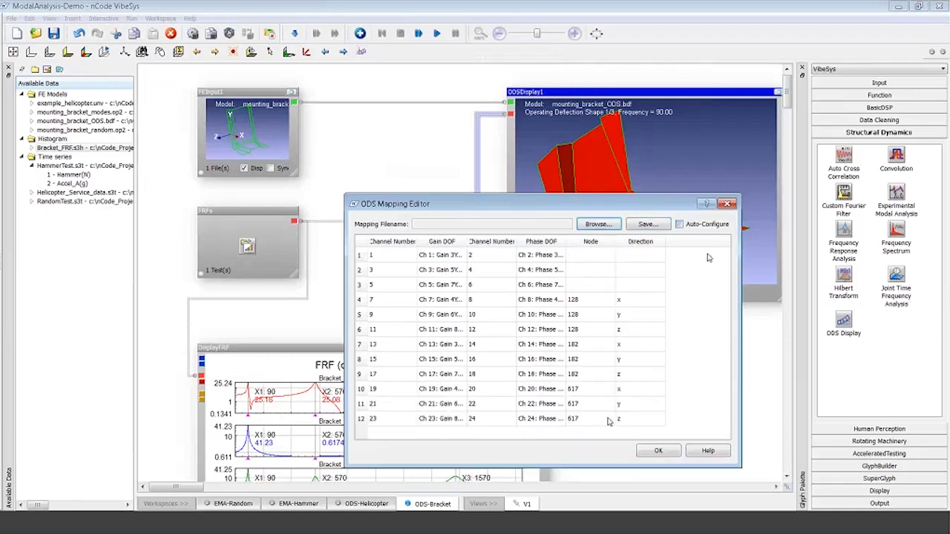
pyautogui.click(598, 224)
pyautogui.click(496, 240)
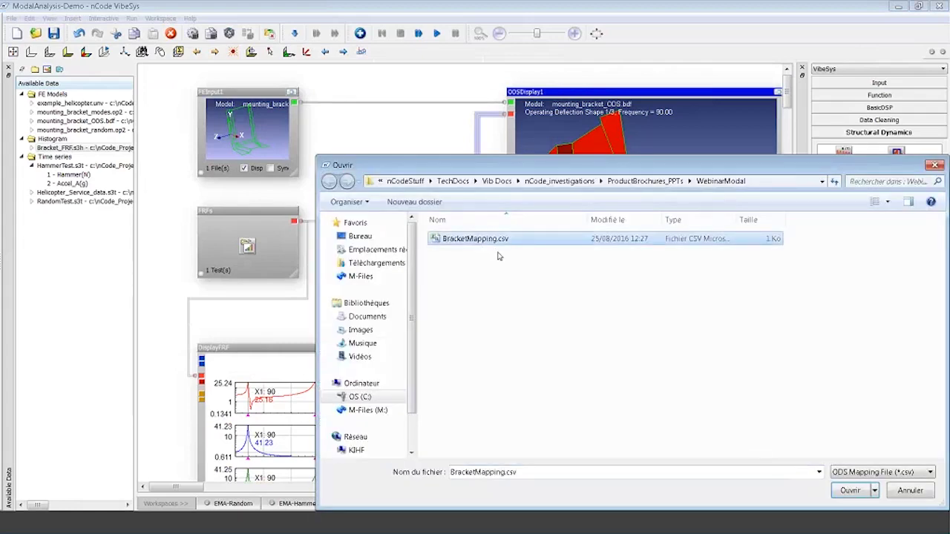
pyautogui.click(852, 495)
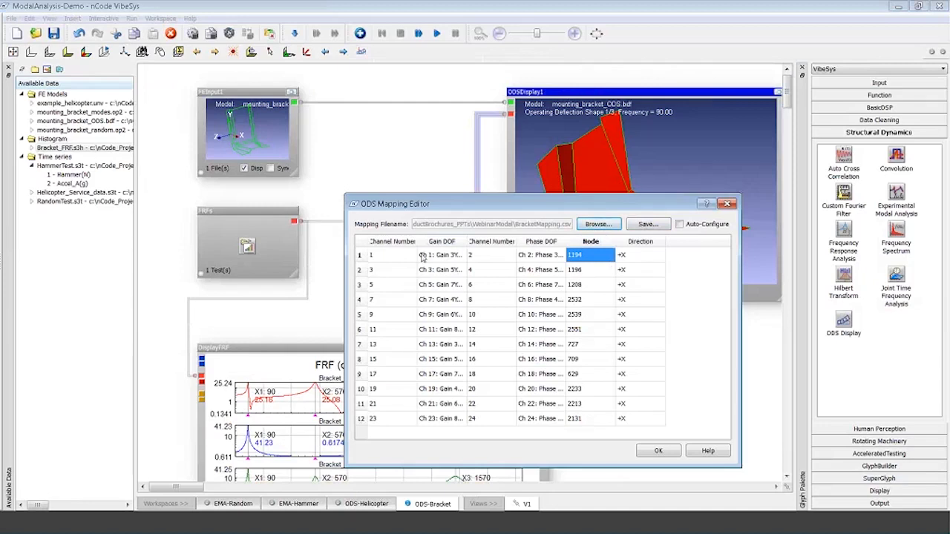
# Review the gain, phase, node and direction entries of the first mapping row and accept the ODS mapping
pyautogui.click(488, 256)
pyautogui.click(445, 256)
pyautogui.click(551, 257)
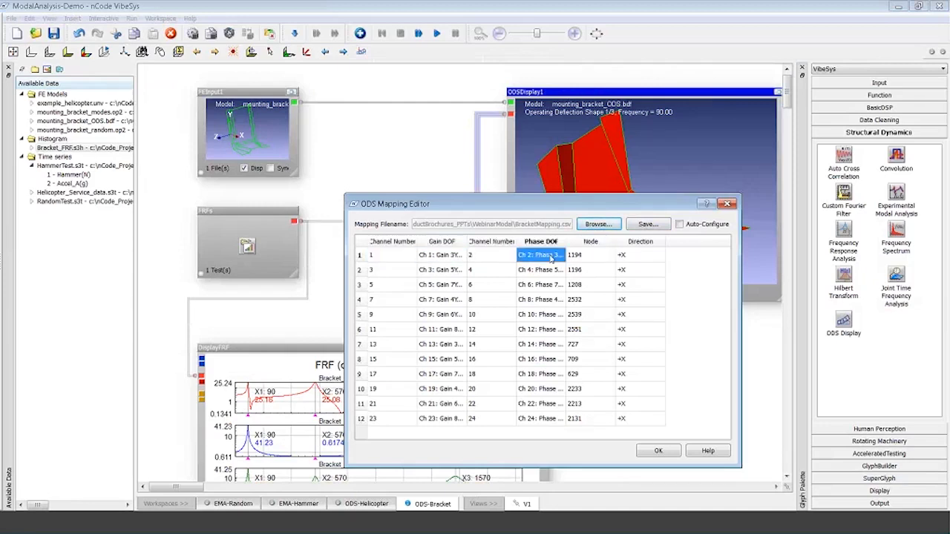
pyautogui.click(572, 256)
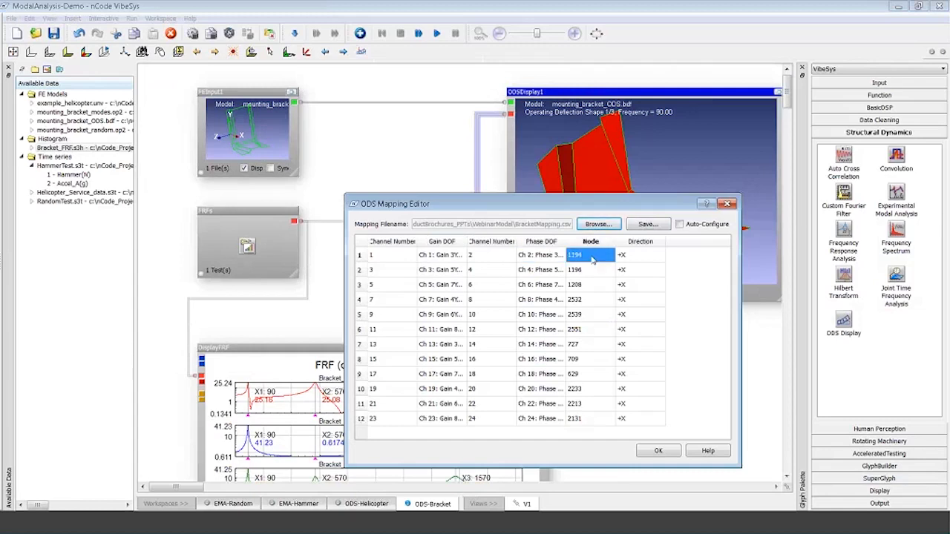
pyautogui.click(635, 257)
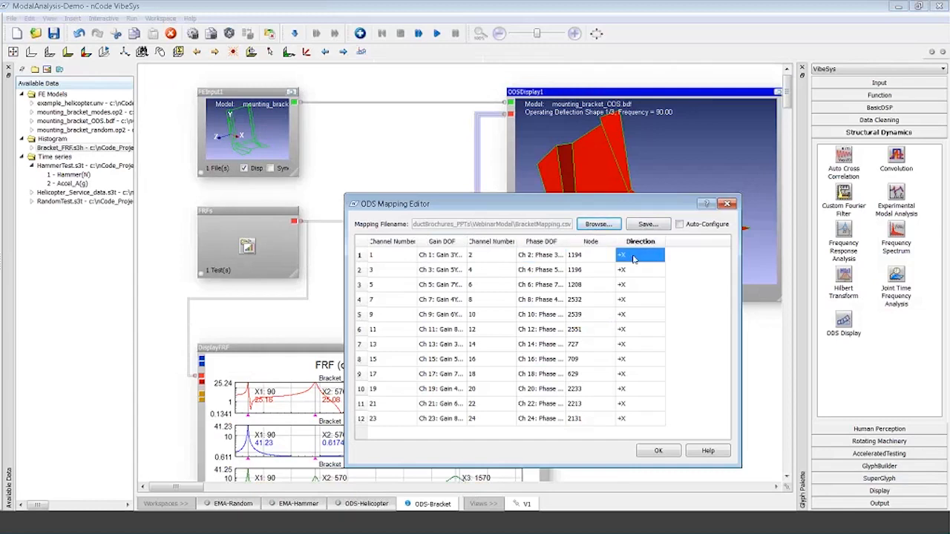
pyautogui.click(659, 451)
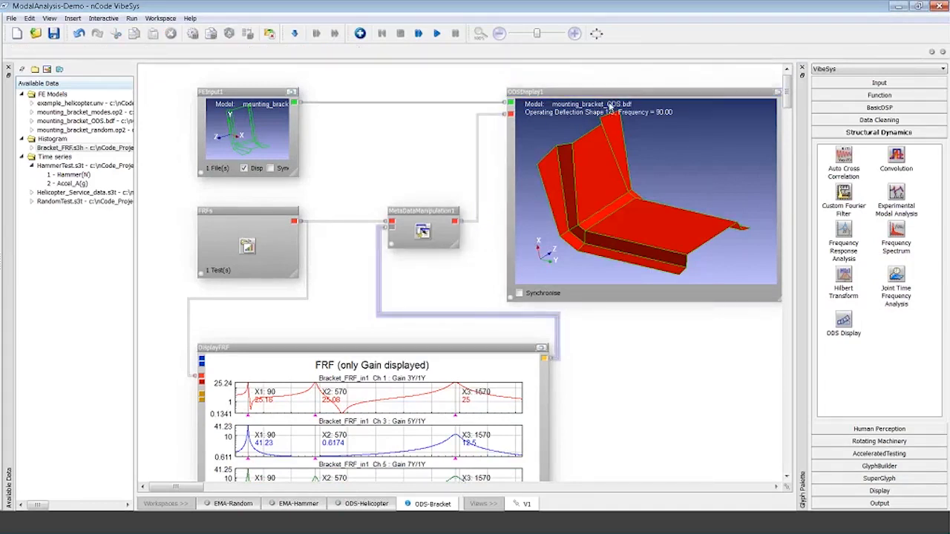
# Cycle through the operating deflection shapes in an enlarged ODSDisplay1 and return to the first shape at 90 Hz
pyautogui.click(616, 96)
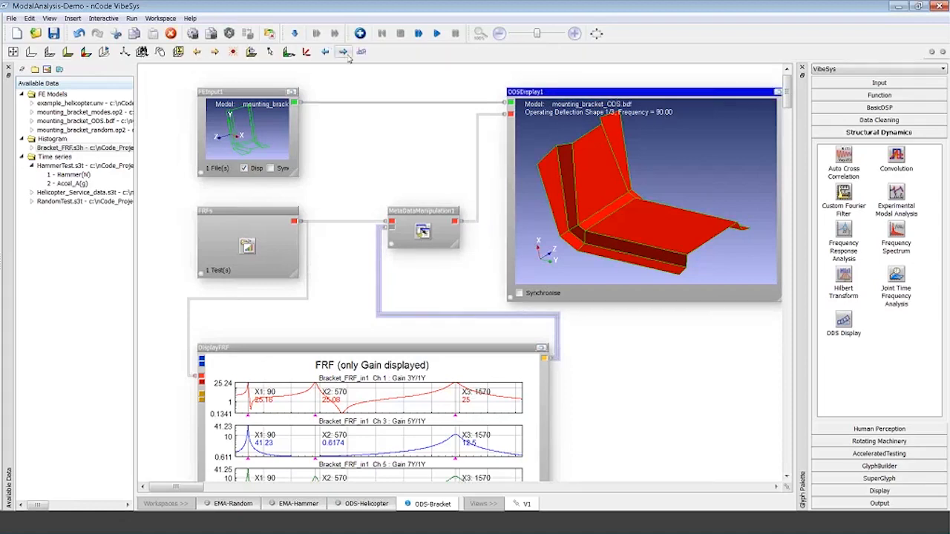
pyautogui.click(344, 52)
pyautogui.click(344, 52)
pyautogui.moveTo(538, 92); pyautogui.dragTo(432, 92)
pyautogui.doubleClick(431, 92)
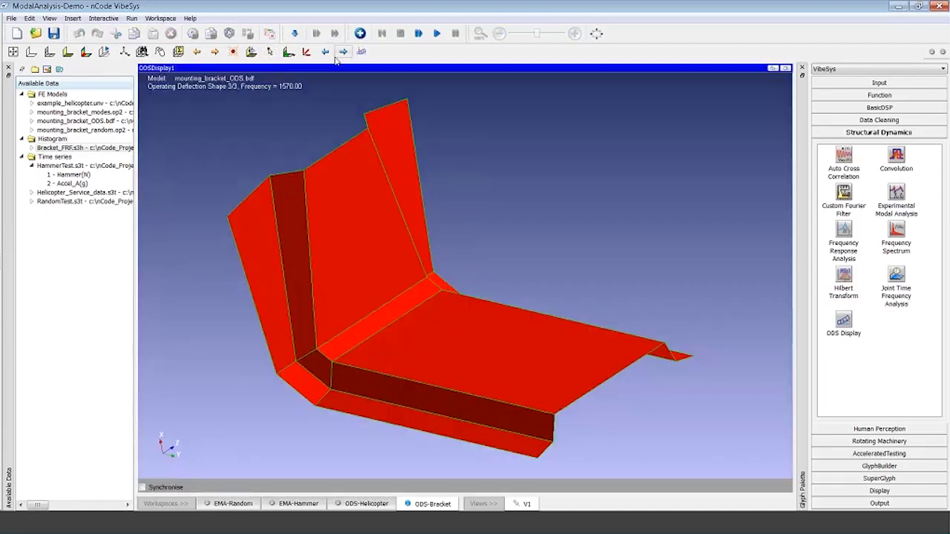
pyautogui.click(344, 52)
# Play the transient animation of the 90 Hz shape at 10 model percent, closing and restarting it once
pyautogui.click(108, 53)
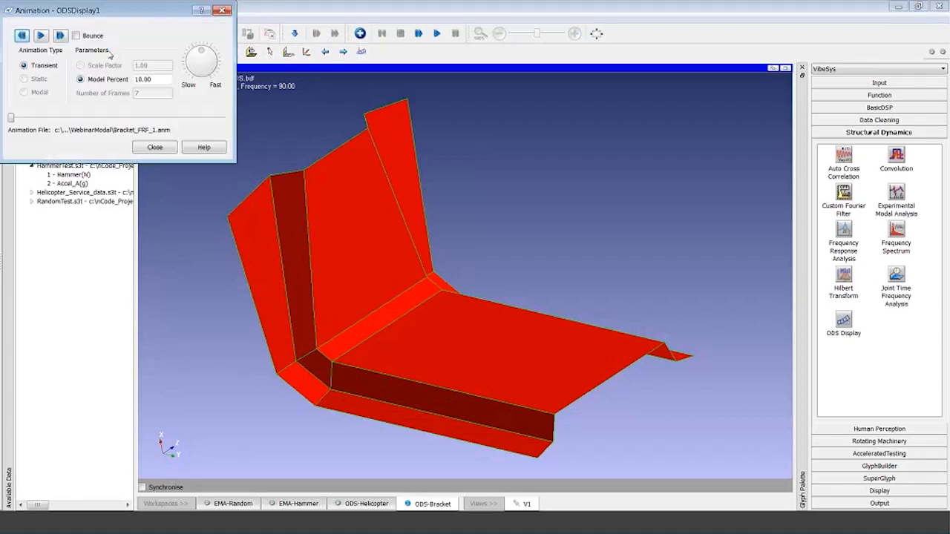
pyautogui.click(41, 38)
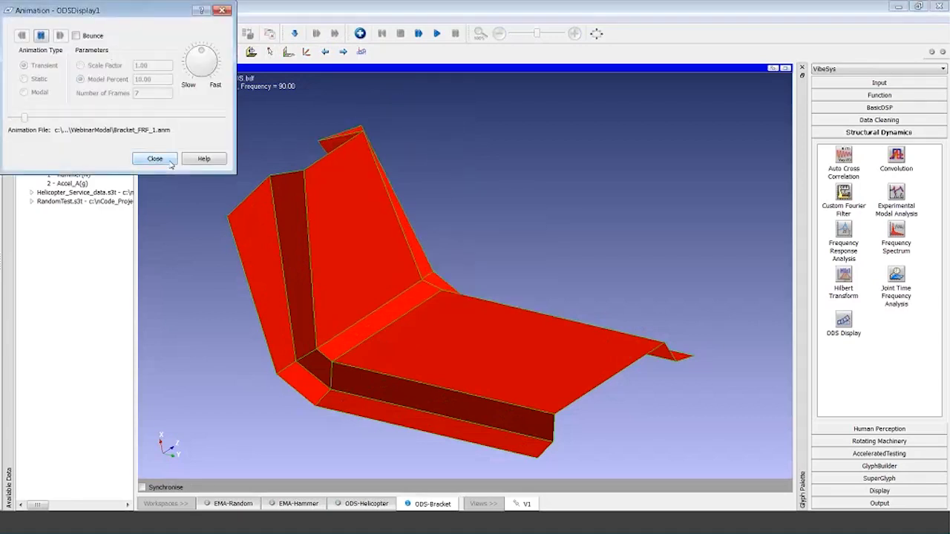
pyautogui.click(155, 158)
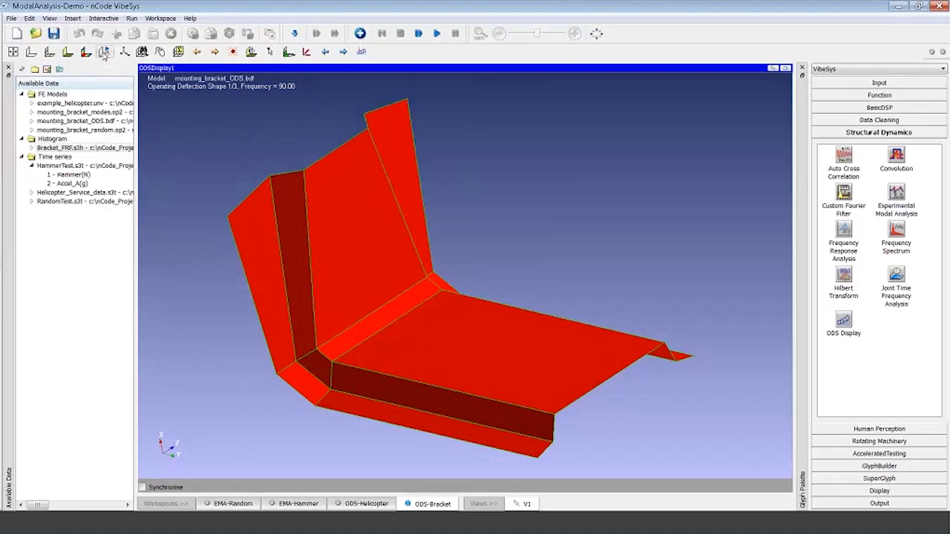
pyautogui.click(105, 51)
pyautogui.click(40, 36)
# Examine the animated 90 Hz shape from a side view and an oblique view, raising the animation speed
pyautogui.moveTo(522, 411); pyautogui.dragTo(389, 411)
pyautogui.moveTo(554, 193); pyautogui.dragTo(407, 365)
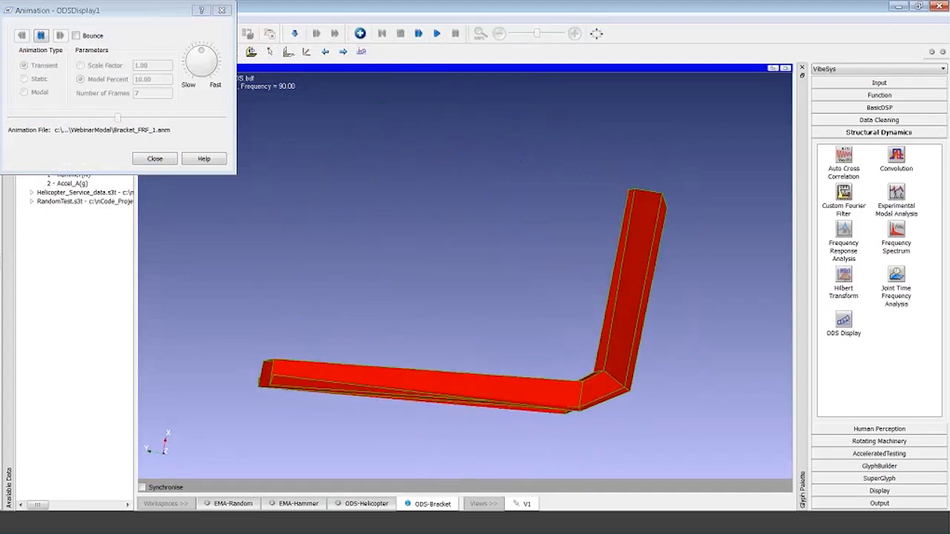
pyautogui.moveTo(201, 51); pyautogui.dragTo(210, 67)
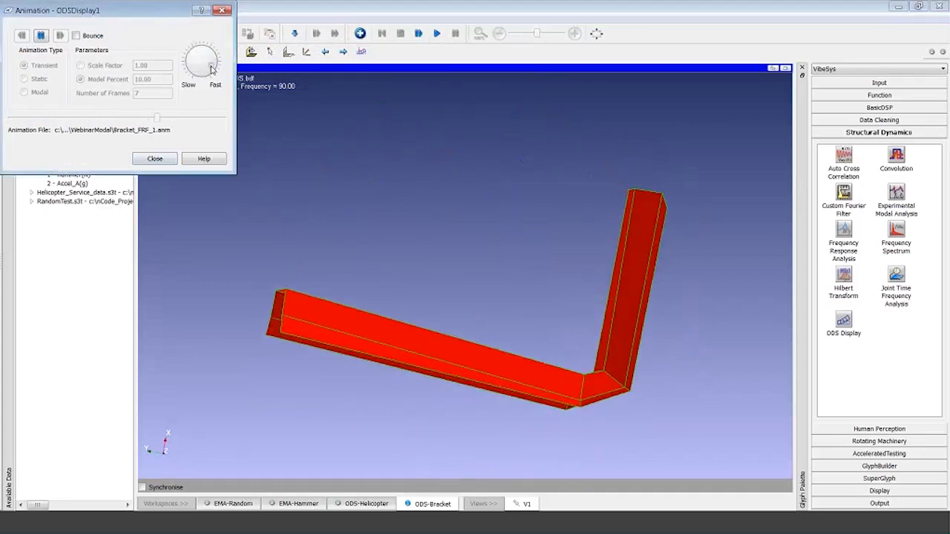
pyautogui.moveTo(563, 408); pyautogui.dragTo(394, 201)
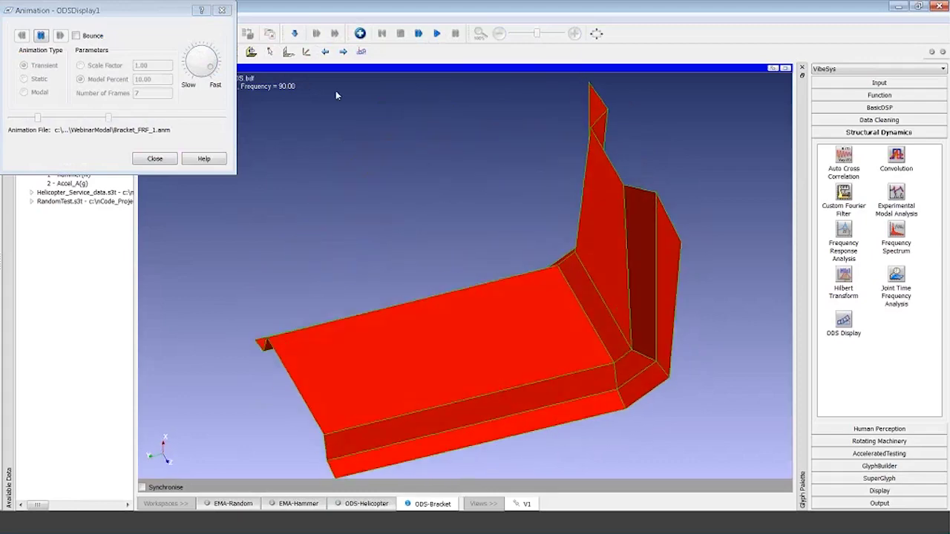
# Switch the running animation to the 570 Hz shape, examine it from a lower angle and close the animation controls
pyautogui.click(343, 54)
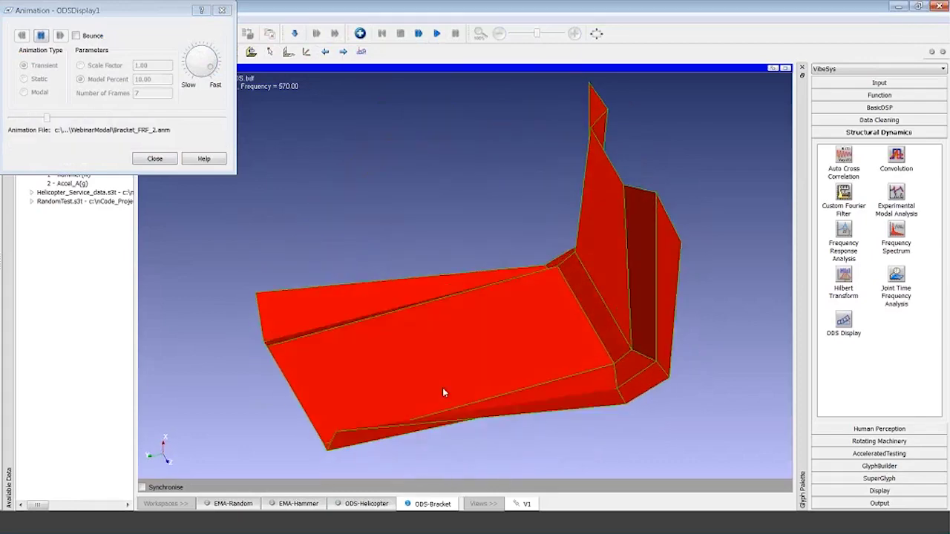
pyautogui.moveTo(399, 391); pyautogui.dragTo(496, 262)
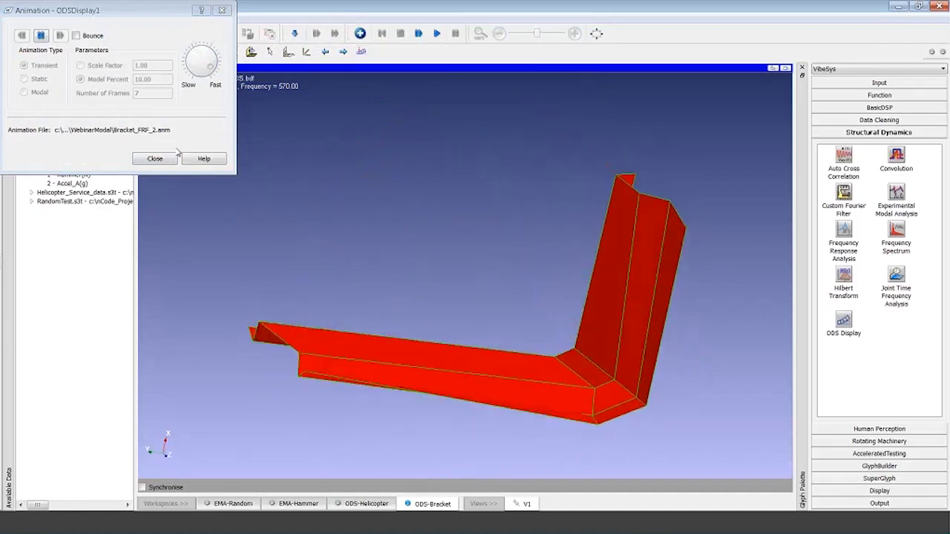
pyautogui.click(155, 163)
pyautogui.click(155, 160)
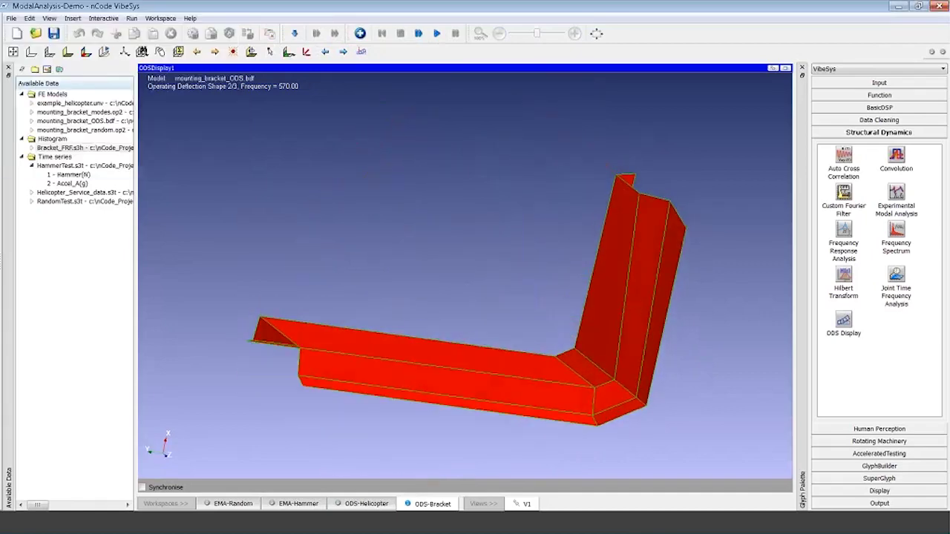
# Return ODSDisplay1 to its normal size and open mounting_bracket_modes.op2 in a separate viewer
pyautogui.click(787, 69)
pyautogui.moveTo(512, 91); pyautogui.dragTo(576, 86)
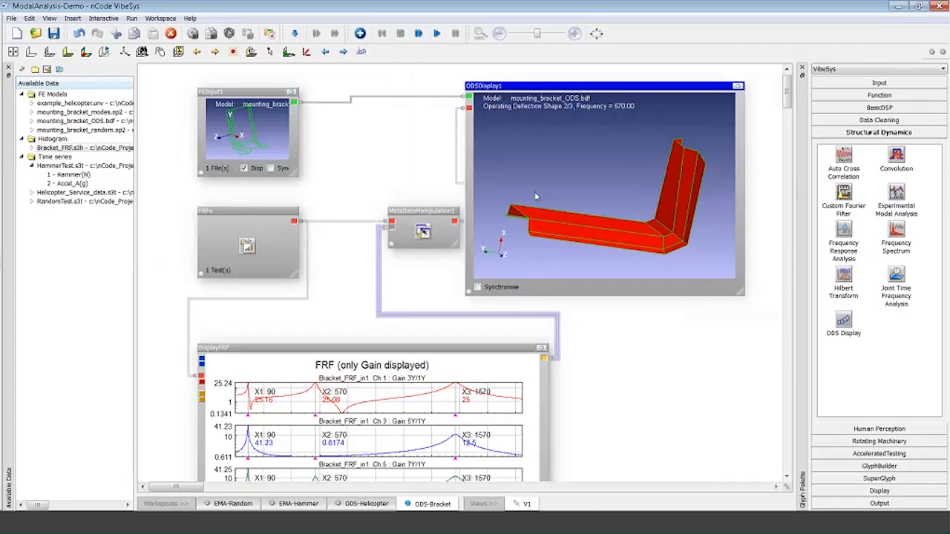
pyautogui.click(87, 112)
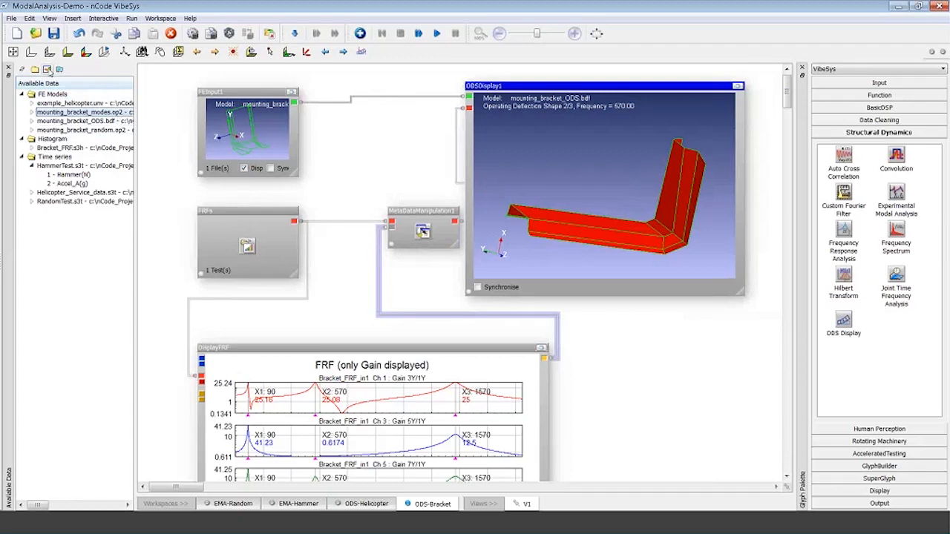
pyautogui.click(46, 69)
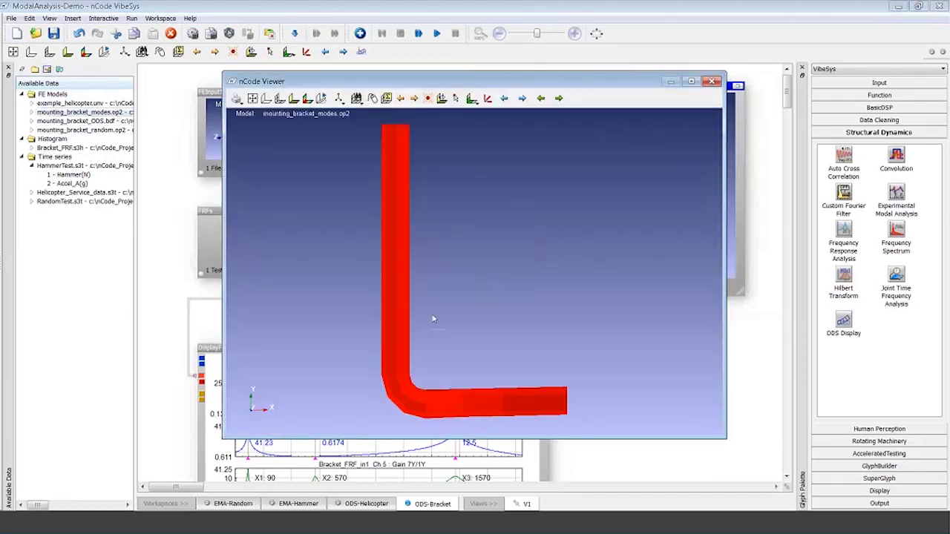
# Show the bracket's FE mesh as a wireframe and examine it from several angles
pyautogui.moveTo(439, 334); pyautogui.dragTo(338, 286)
pyautogui.click(280, 99)
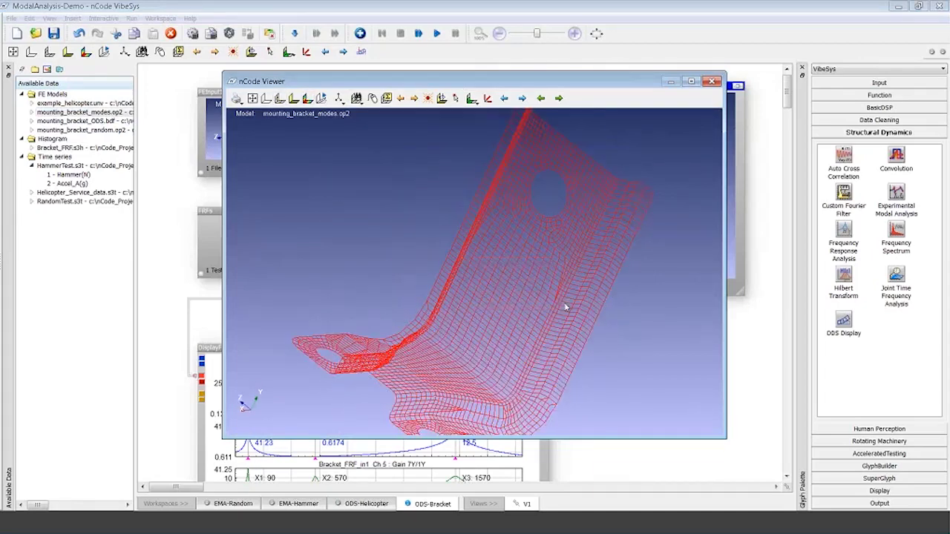
pyautogui.moveTo(581, 252); pyautogui.dragTo(601, 203)
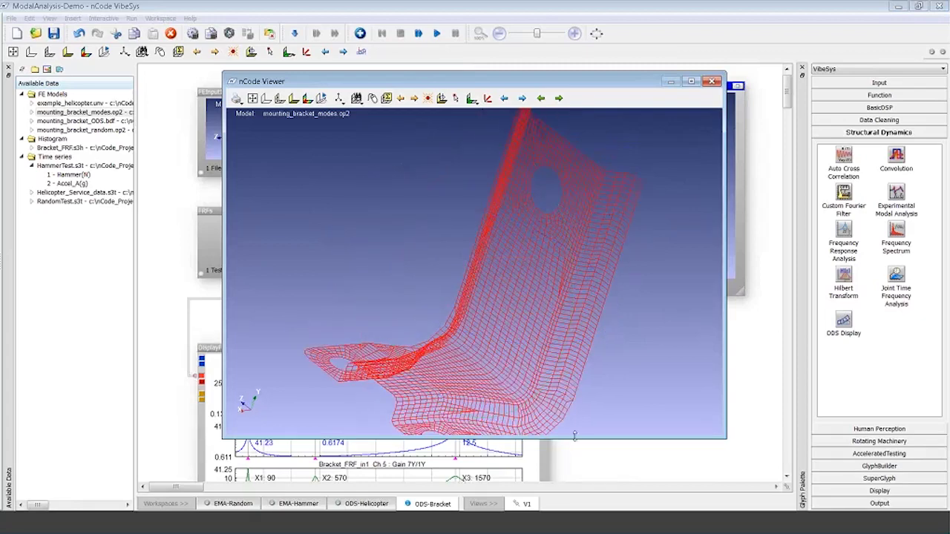
pyautogui.moveTo(606, 242); pyautogui.dragTo(528, 322)
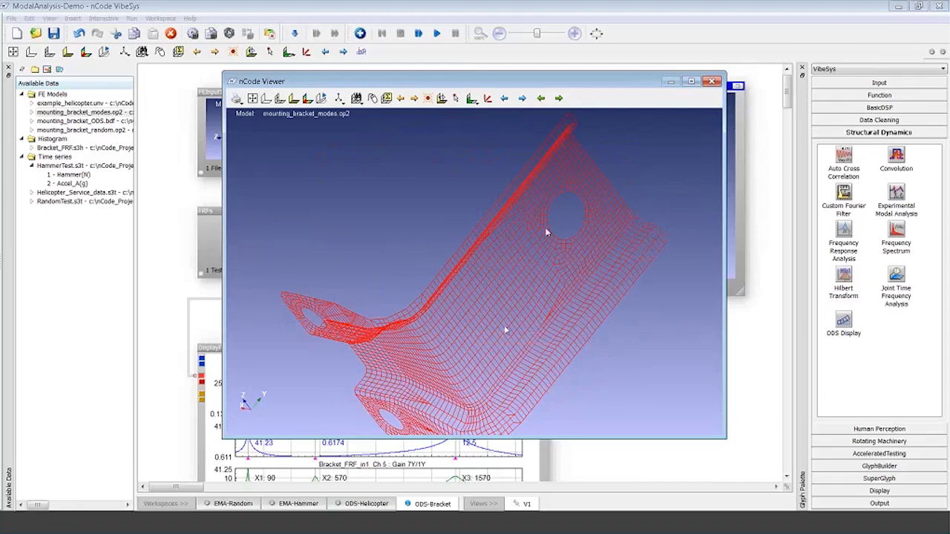
pyautogui.moveTo(549, 250); pyautogui.dragTo(590, 216)
# Contour the bracket with the translation magnitude of Load Case 2, the displacement mode at 24.07 Hz
pyautogui.rightClick(404, 171)
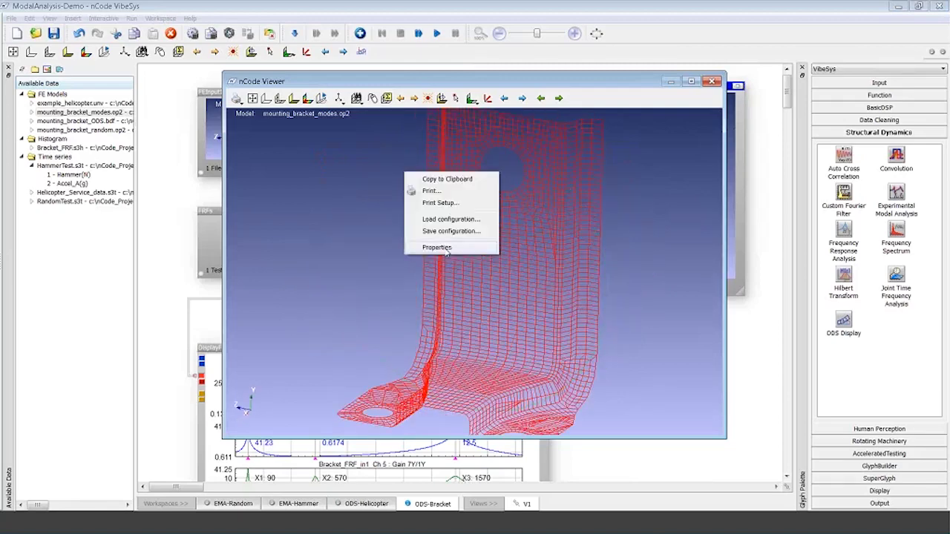
pyautogui.click(437, 247)
pyautogui.click(438, 165)
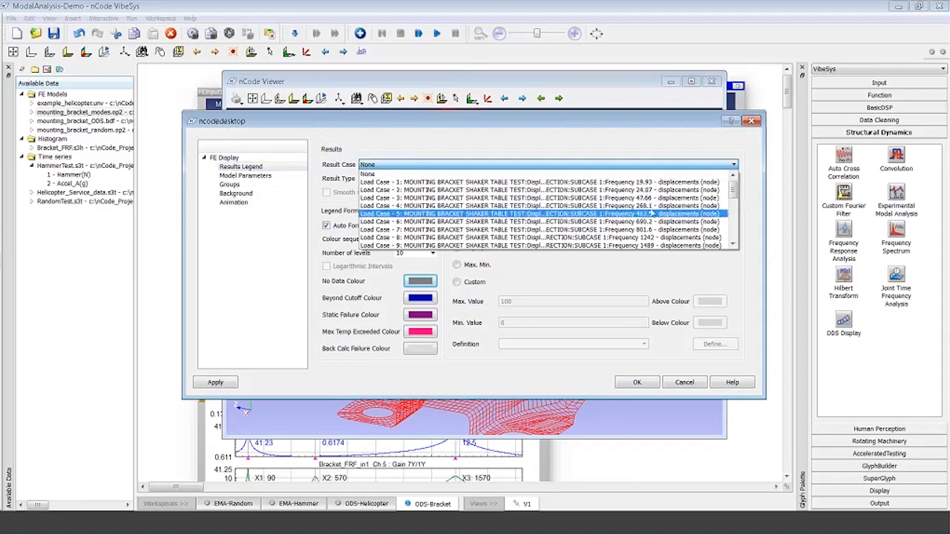
pyautogui.click(535, 190)
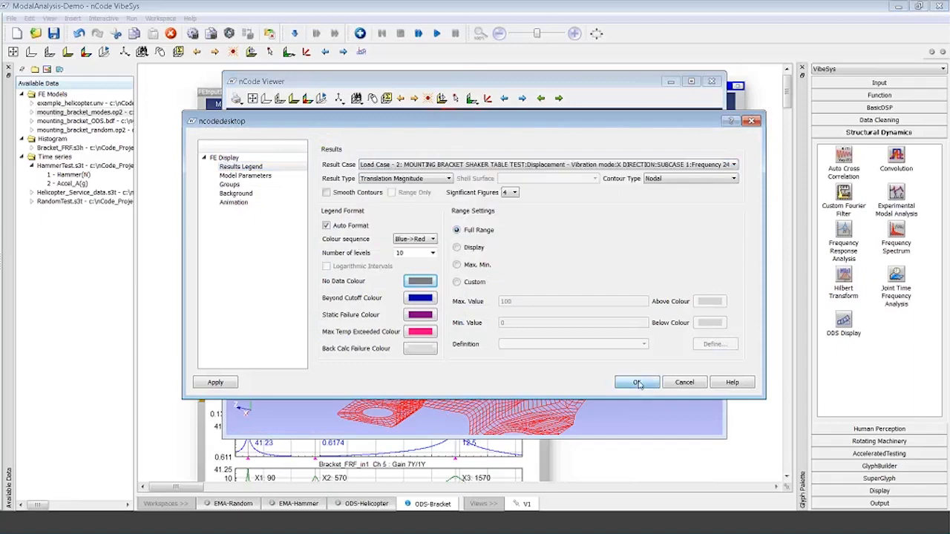
pyautogui.click(636, 382)
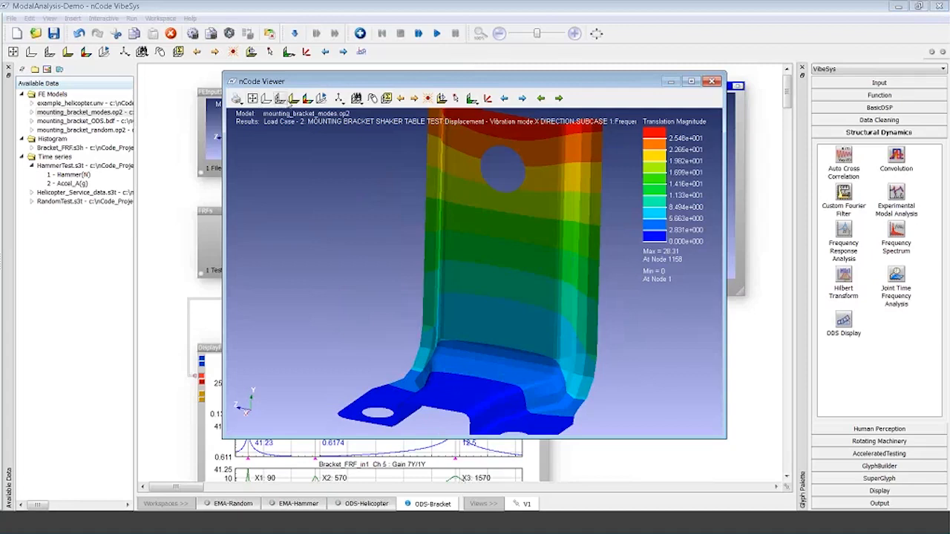
# Play the mode as a modal animation with bounce at 10 model percent, examine it from another angle and close the controls
pyautogui.click(321, 98)
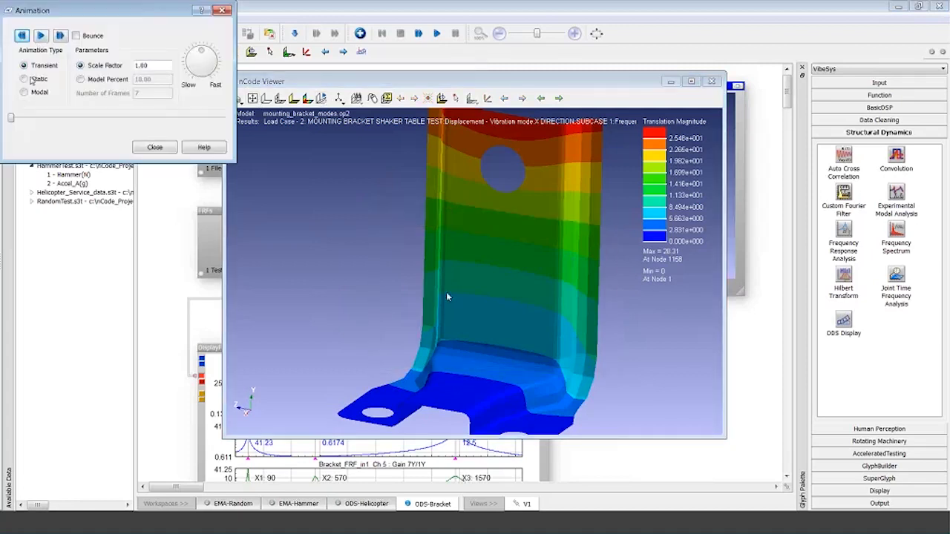
pyautogui.click(33, 94)
pyautogui.click(76, 35)
pyautogui.click(40, 35)
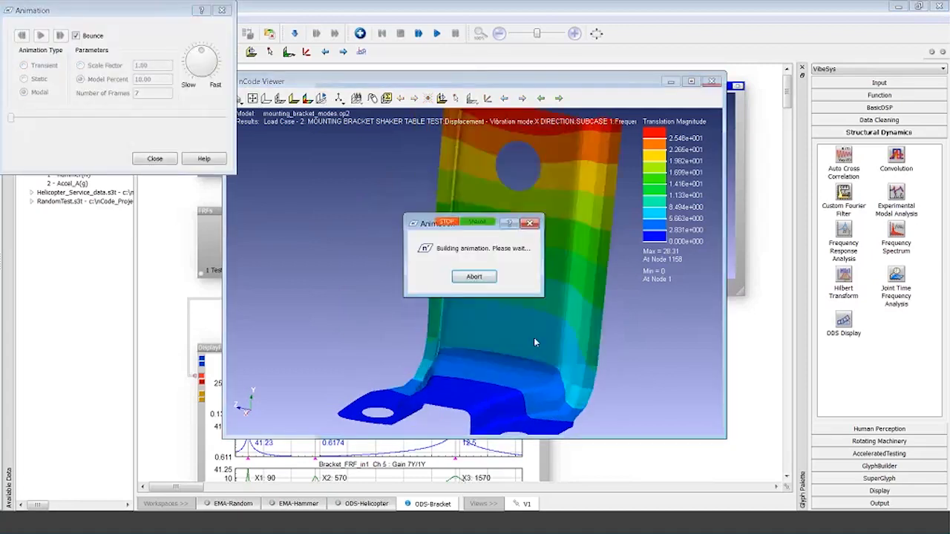
pyautogui.moveTo(503, 223); pyautogui.dragTo(475, 222)
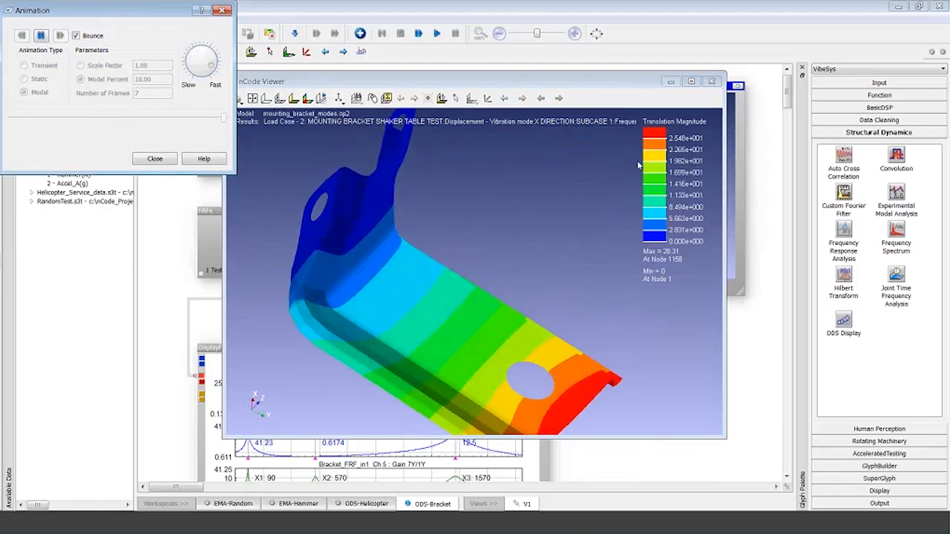
pyautogui.click(154, 160)
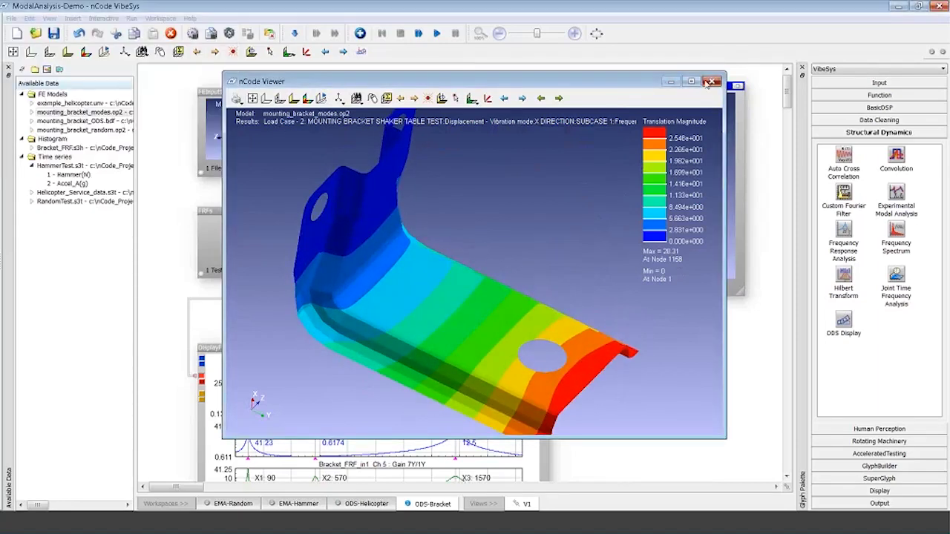
# Open mounting_bracket_random.op2 in the viewer and orient the bracket so both mounting tabs face forward
pyautogui.click(33, 131)
pyautogui.click(49, 69)
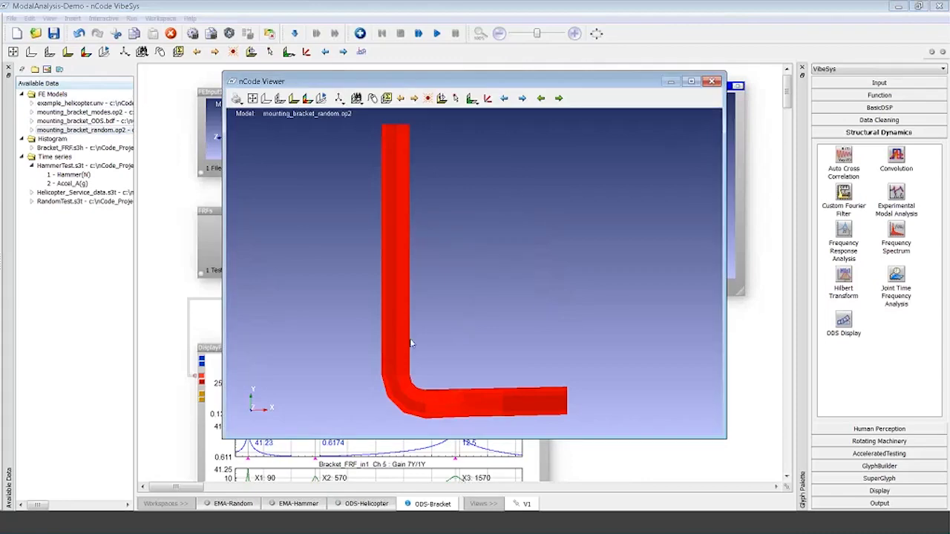
pyautogui.moveTo(444, 375); pyautogui.dragTo(389, 191)
# Contour the bracket with the Von Mises top-shell stresses of Load Case 7 at 70 Hz
pyautogui.rightClick(443, 222)
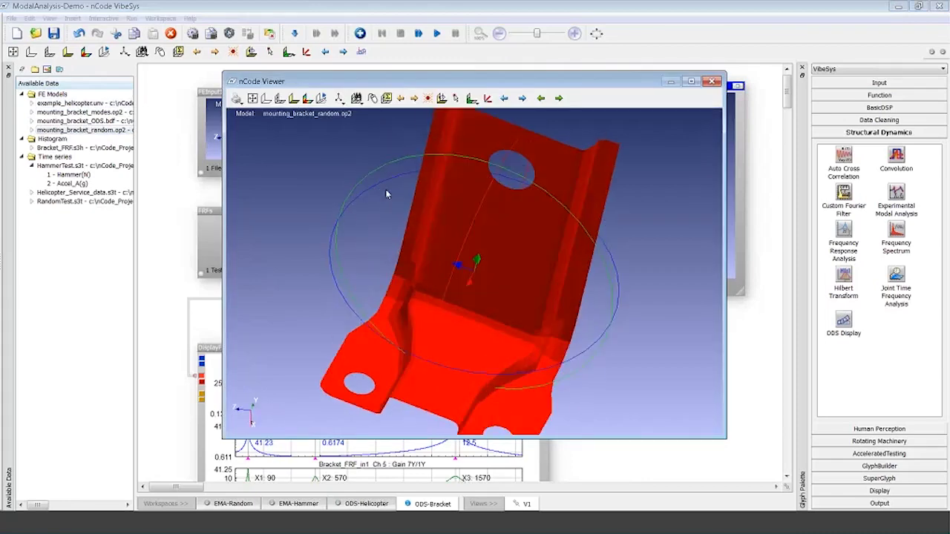
pyautogui.click(473, 296)
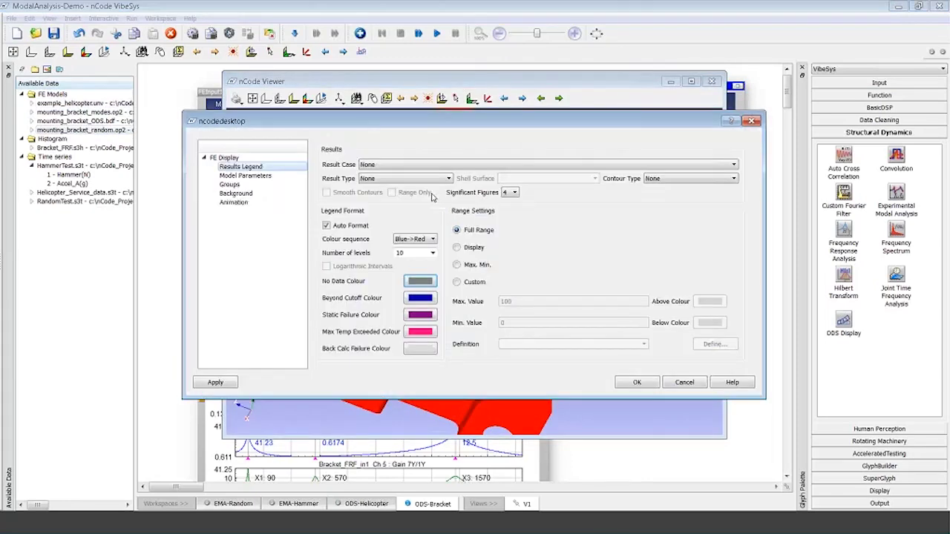
pyautogui.click(380, 165)
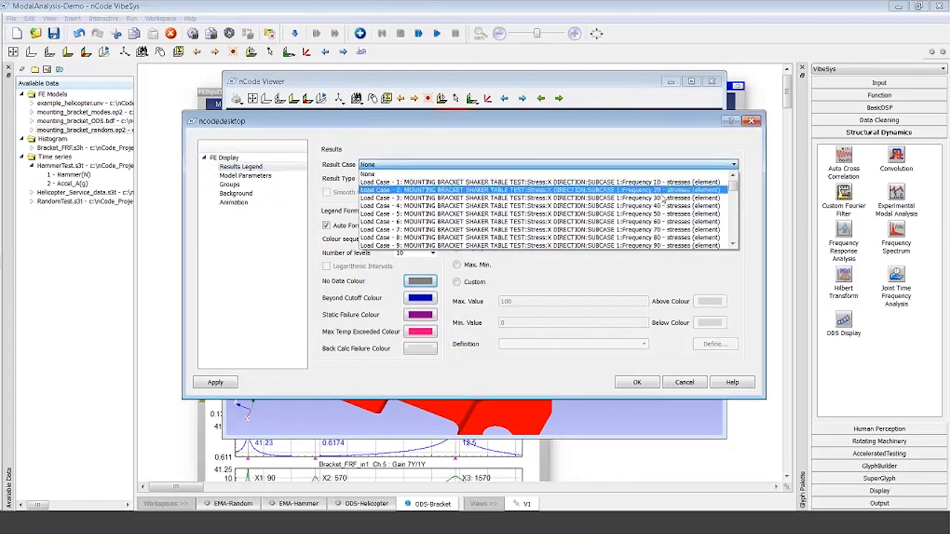
pyautogui.click(670, 234)
pyautogui.click(637, 382)
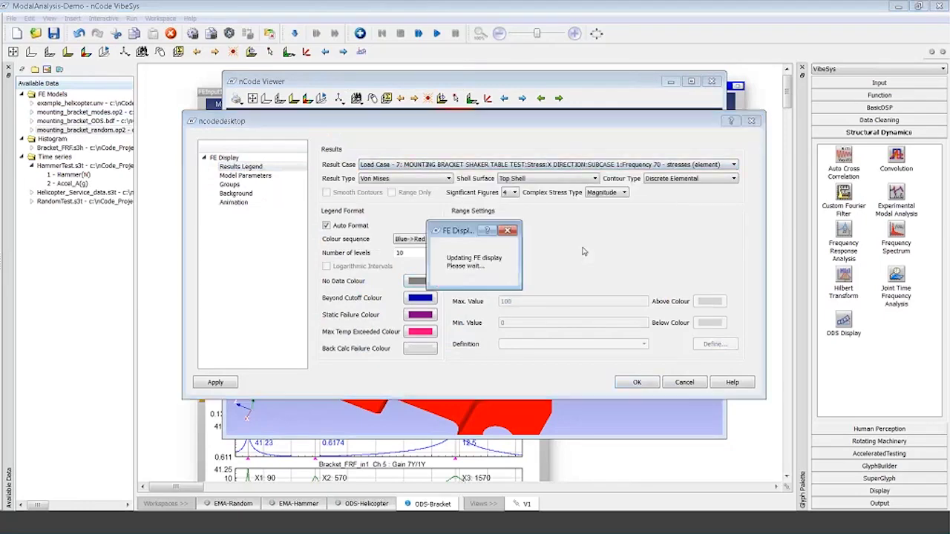
# Examine the stress concentrations around the mounting holes up close and across the whole bracket
pyautogui.scroll(5, 381, 404)
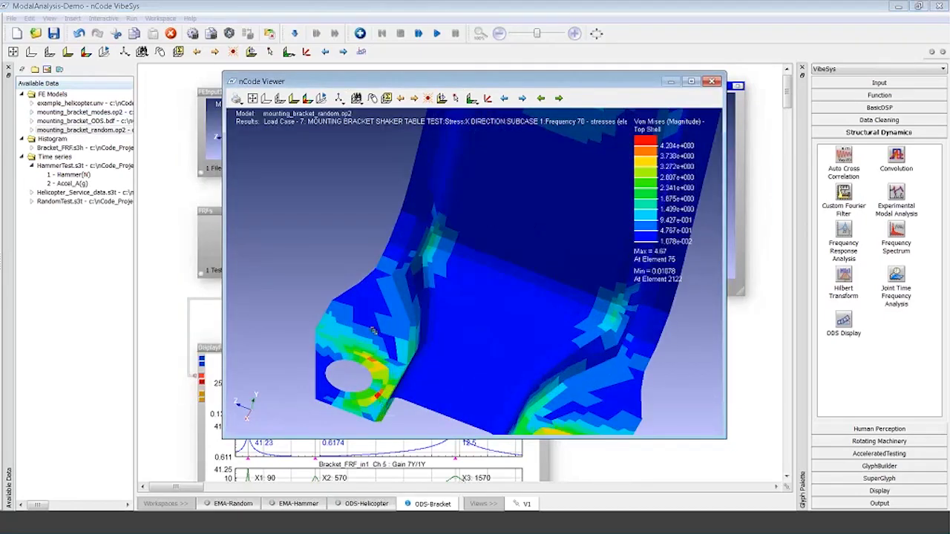
pyautogui.scroll(4, 404, 342)
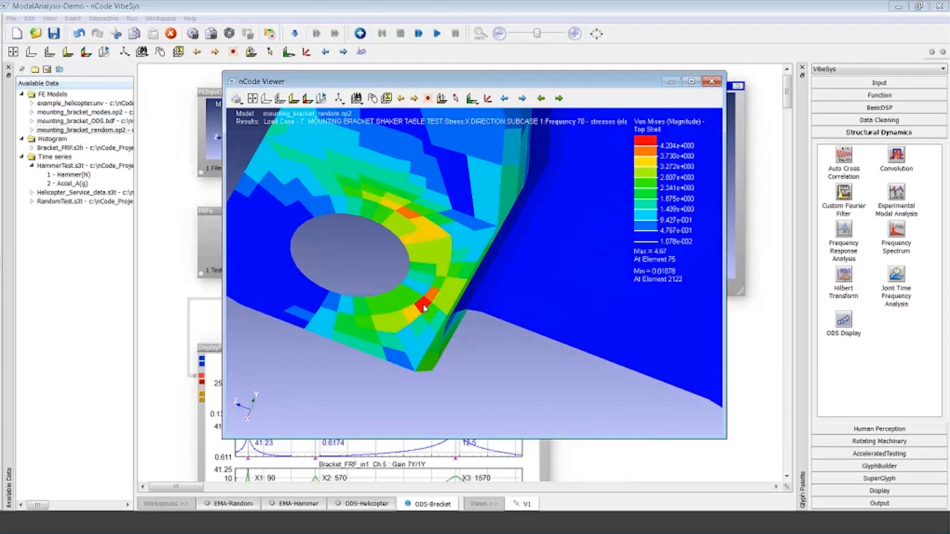
pyautogui.moveTo(439, 301)
pyautogui.mouseDown()
pyautogui.moveTo(461, 255)
pyautogui.moveTo(440, 282)
pyautogui.mouseUp()
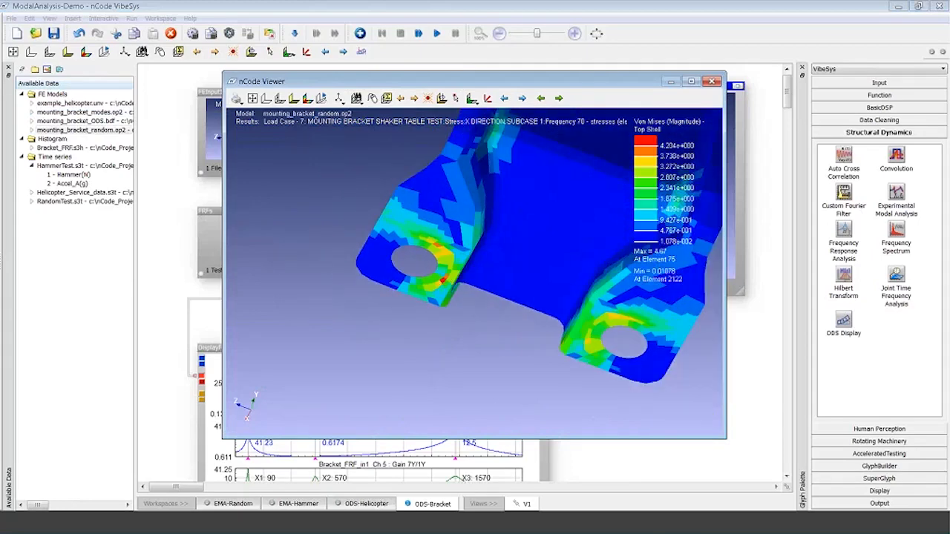
pyautogui.scroll(2, 510, 312)
pyautogui.scroll(-2, 498, 229)
pyautogui.moveTo(498, 230); pyautogui.dragTo(391, 275)
pyautogui.moveTo(476, 223); pyautogui.dragTo(494, 210)
pyautogui.scroll(-2, 494, 210)
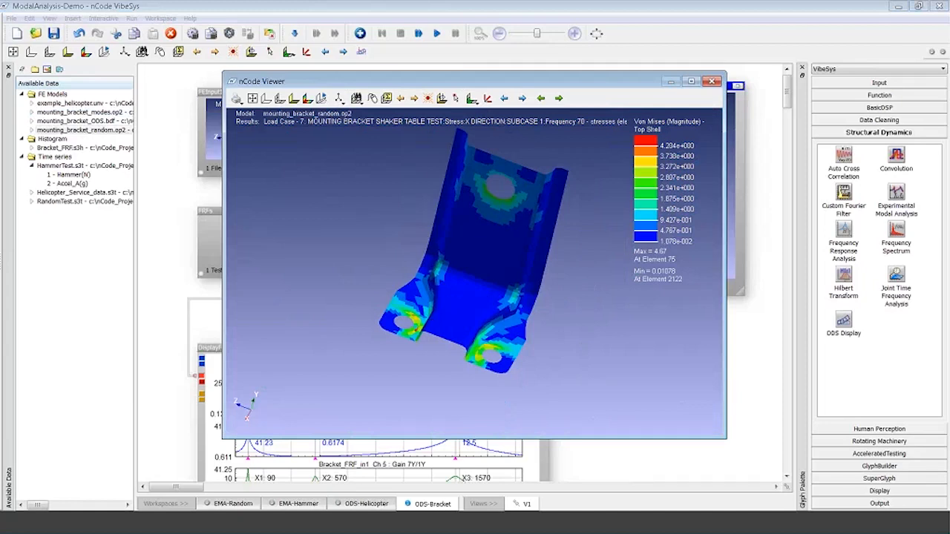
# Close the stress viewer and shift ODSDisplay1 farther from MetaDataManipulation1 in the ODS-Bracket workspace
pyautogui.click(712, 81)
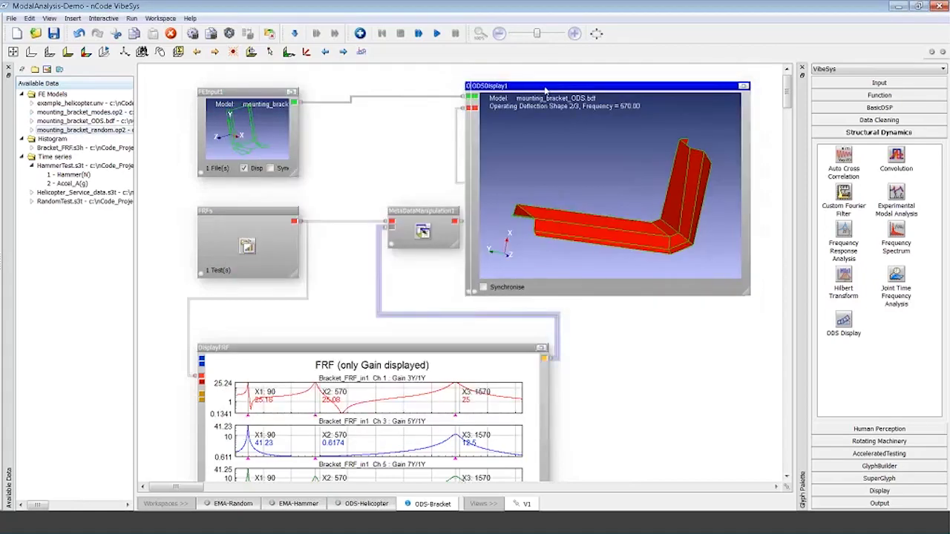
pyautogui.click(434, 146)
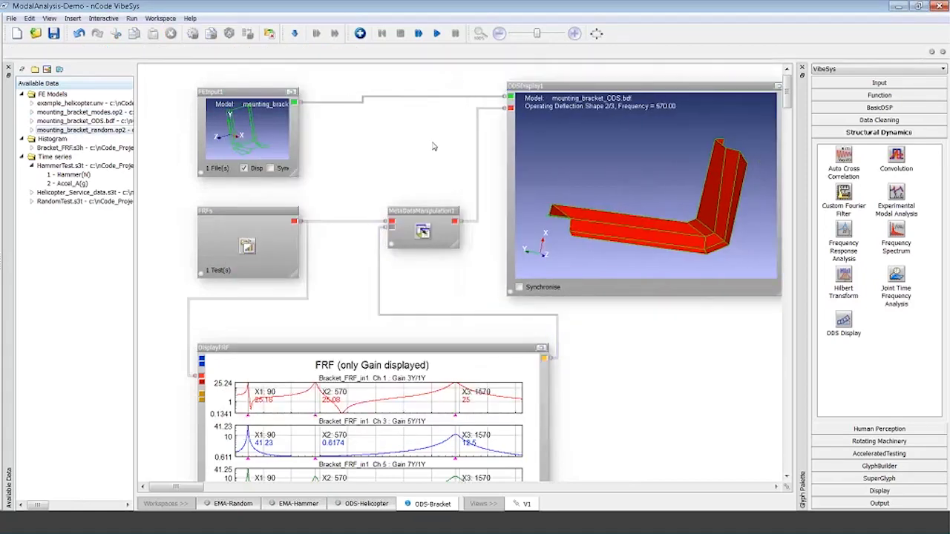